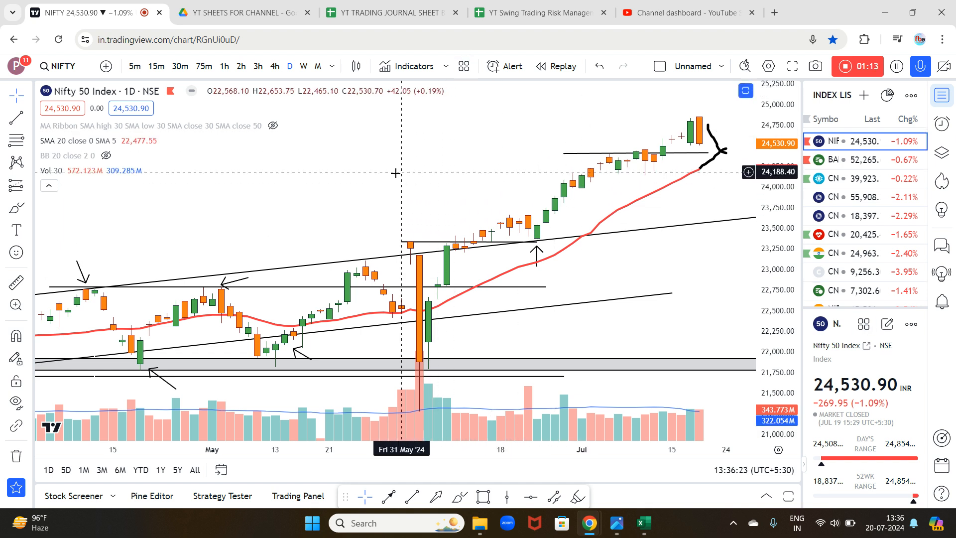
Collapse the indicator legend on the Nifty 50 chart and switch to the YT TRADING JOURNAL SHEET in Google Sheets.
{"action": "left_click", "coordinate": [50, 186]}
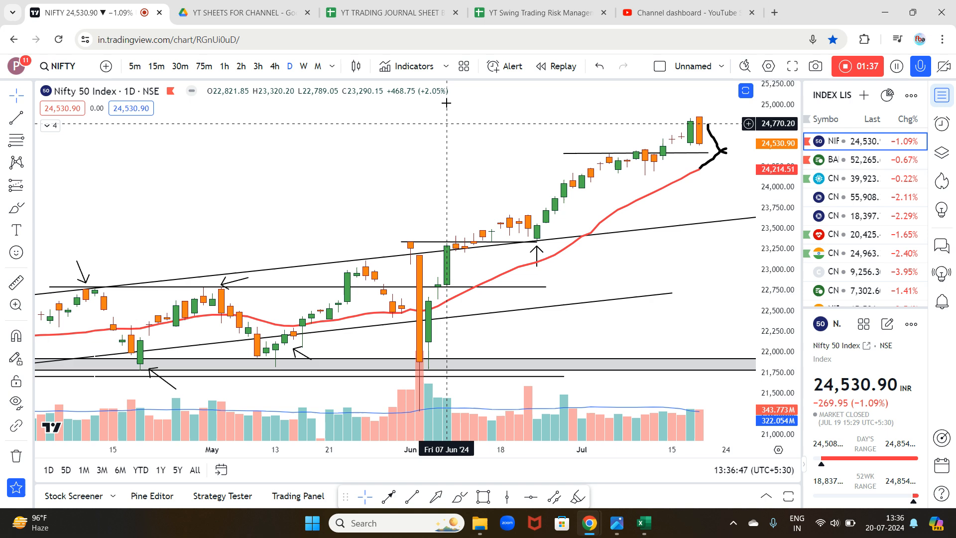
{"action": "left_click", "coordinate": [387, 13]}
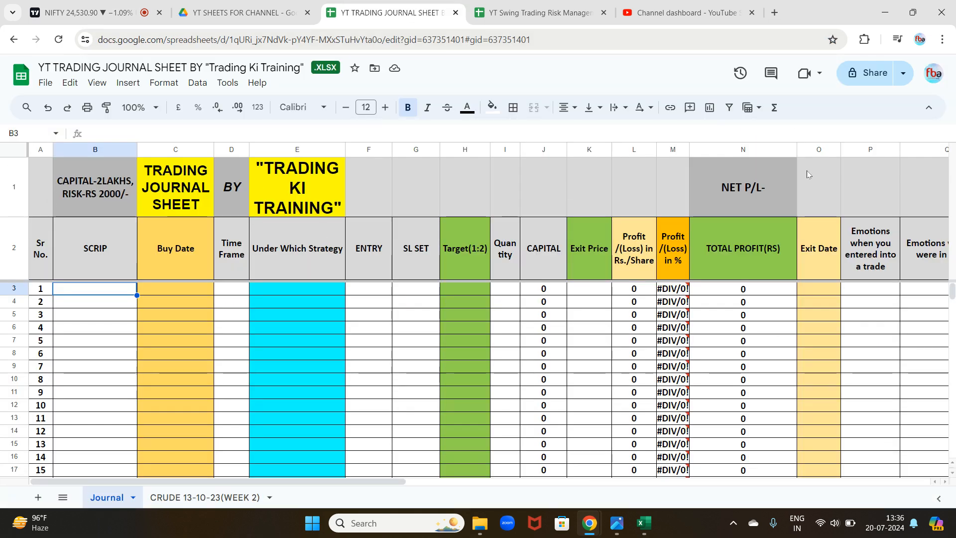
Review the journal's first trade row across the Scrip, Buy Date, Time Frame, Strategy, Entry and SL Set columns.
{"action": "left_click_drag", "start_coordinate": [388, 480], "coordinate": [216, 409]}
{"action": "left_click", "coordinate": [178, 291]}
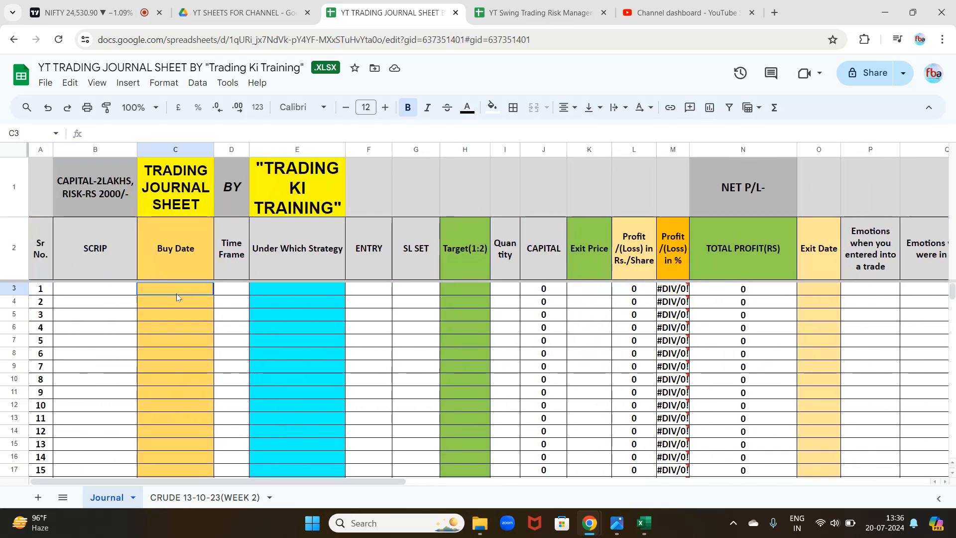
{"action": "left_click", "coordinate": [230, 291]}
{"action": "left_click", "coordinate": [312, 294]}
{"action": "left_click", "coordinate": [366, 294]}
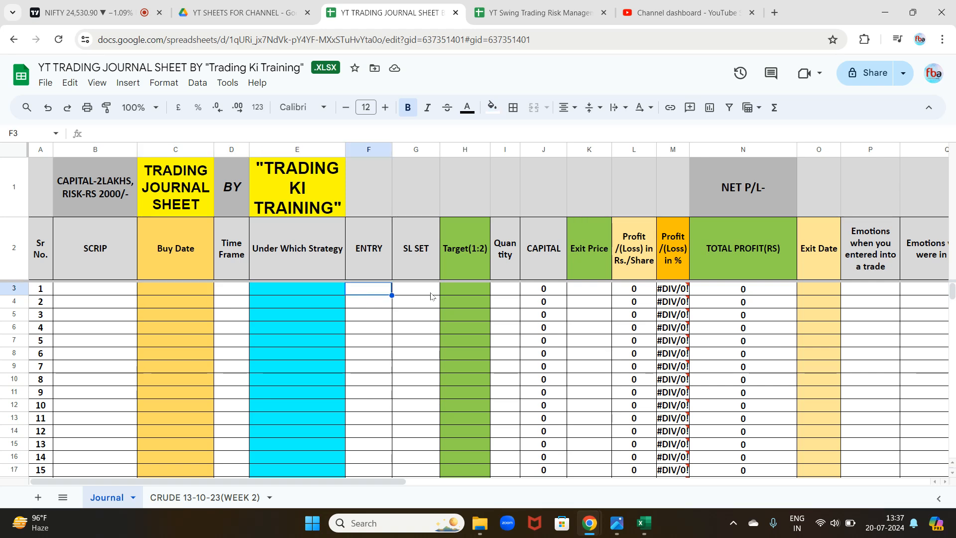
{"action": "left_click", "coordinate": [423, 294]}
{"action": "left_click", "coordinate": [94, 293]}
{"action": "left_click", "coordinate": [192, 291]}
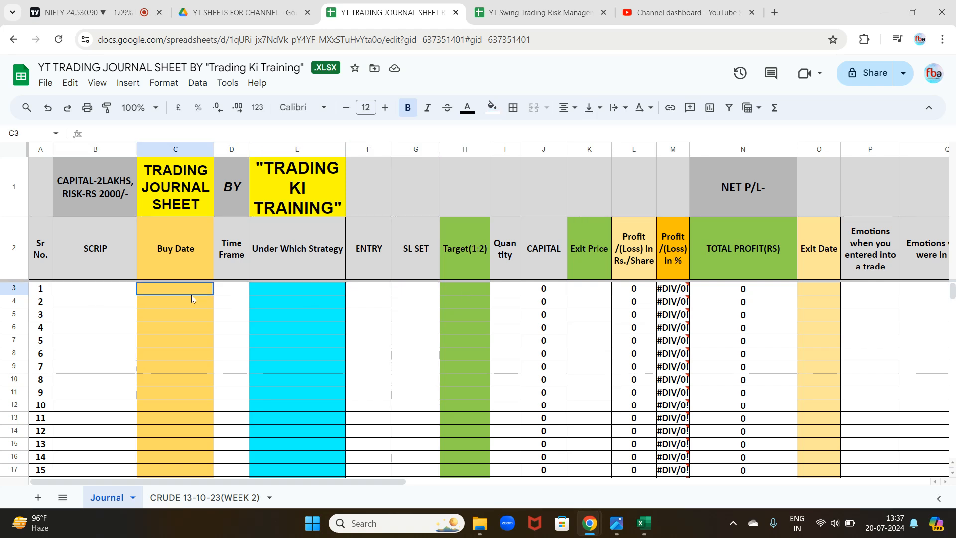
{"action": "left_click_drag", "start_coordinate": [282, 480], "coordinate": [169, 457]}
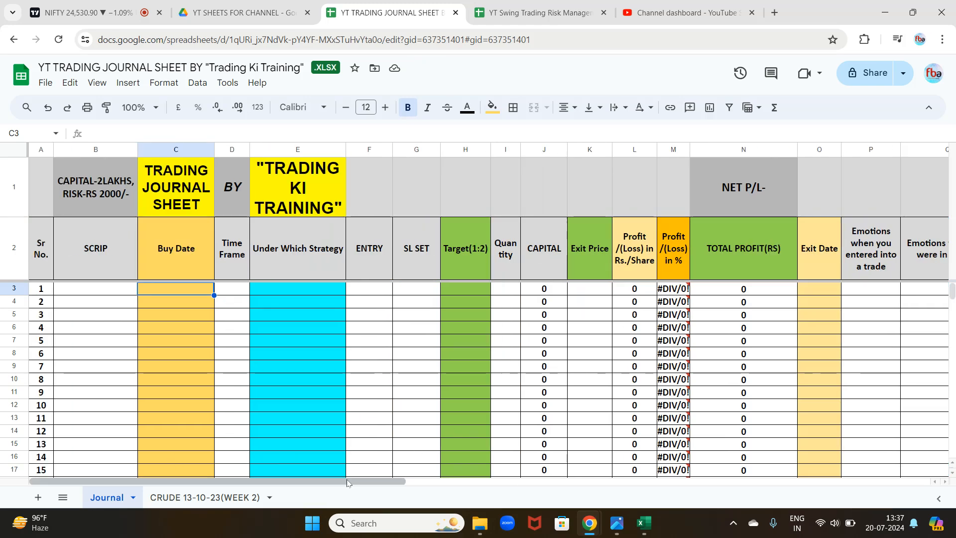
{"action": "mouse_move", "coordinate": [236, 481]}
{"action": "left_mouse_down"}
{"action": "mouse_move", "coordinate": [697, 481]}
{"action": "mouse_move", "coordinate": [236, 478]}
{"action": "left_mouse_up"}
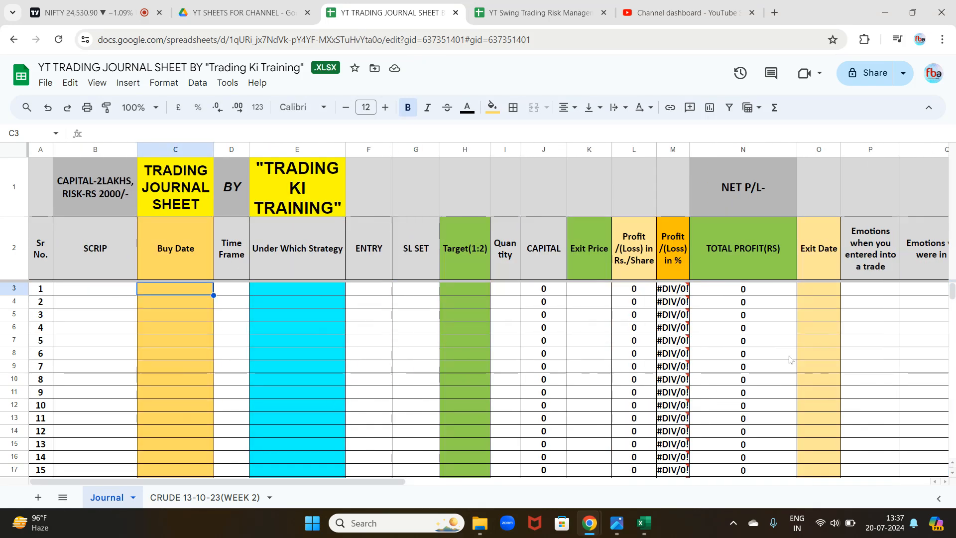
{"action": "left_click", "coordinate": [98, 289]}
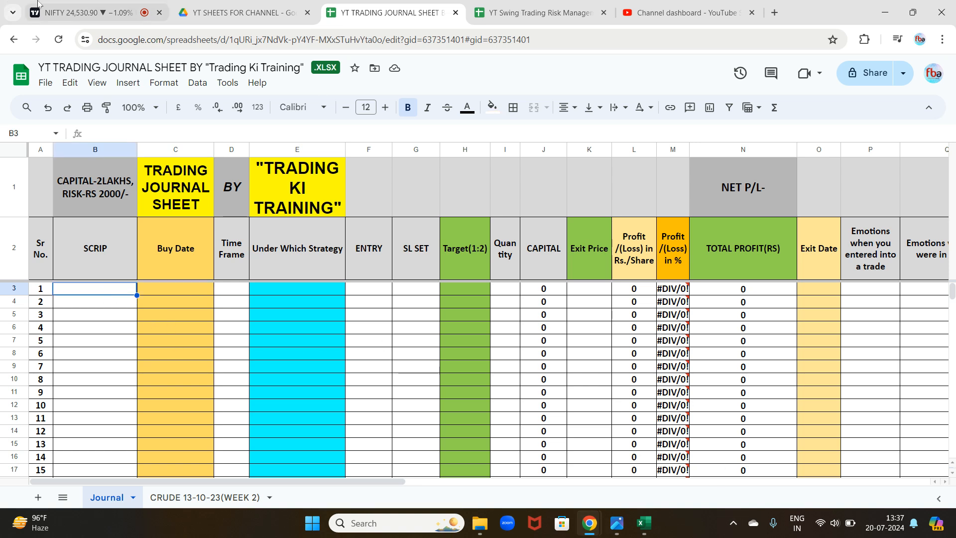
Switch to TradingView and load the chart of the NSE stock DIXON TECHNOLOGIES.
{"action": "left_click", "coordinate": [95, 12]}
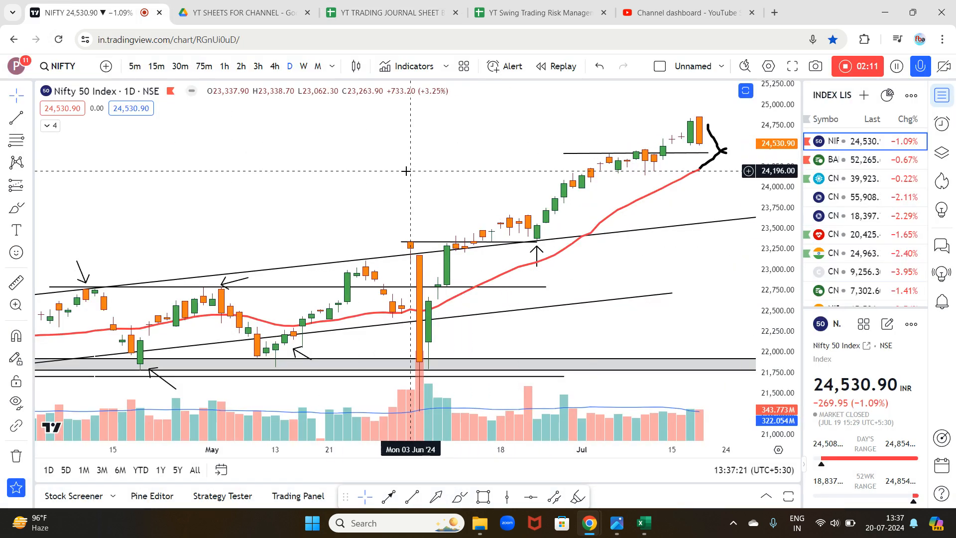
{"action": "type", "text": "DIXON"}
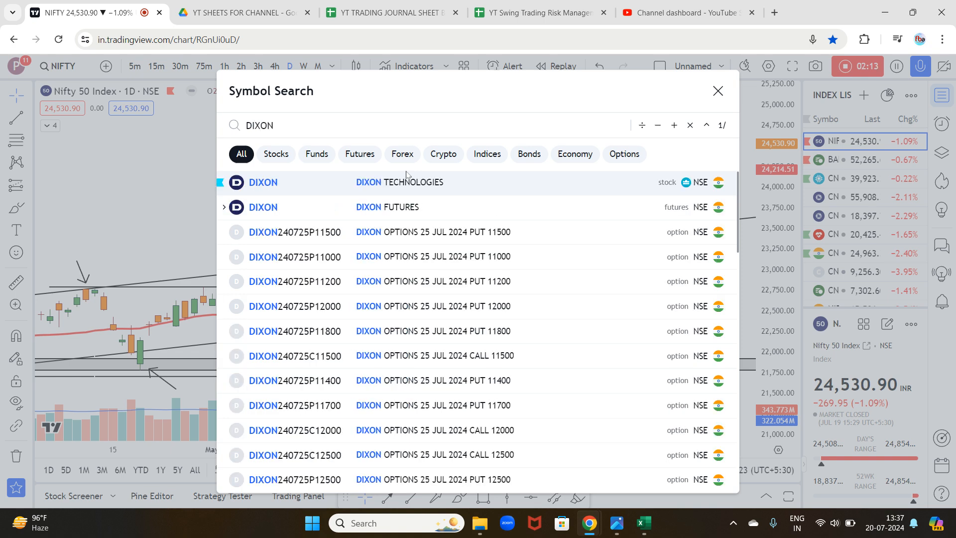
{"action": "left_click", "coordinate": [395, 187]}
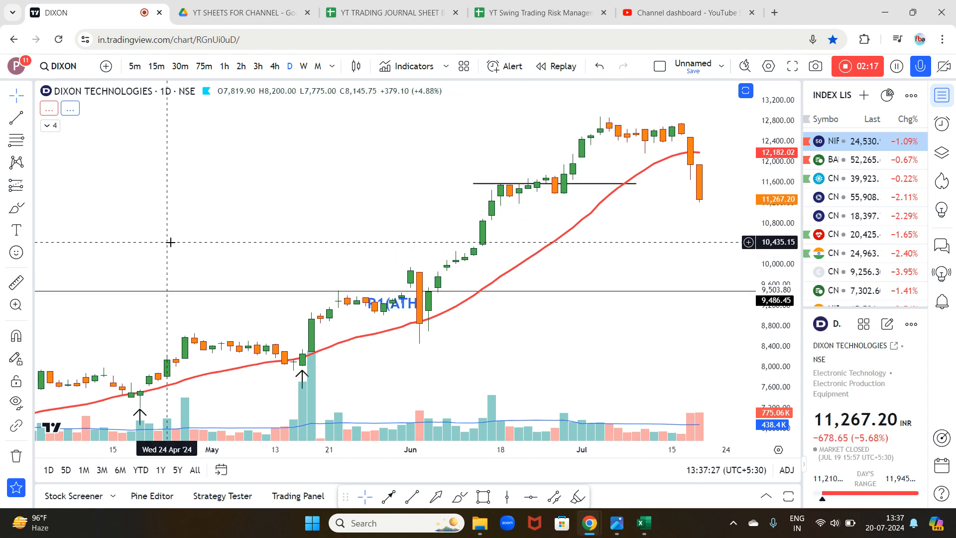
Examine the Dixon daily chart from February to May 2024 around the arrow-marked candles at the moving average.
{"action": "left_click_drag", "start_coordinate": [184, 288], "coordinate": [529, 194]}
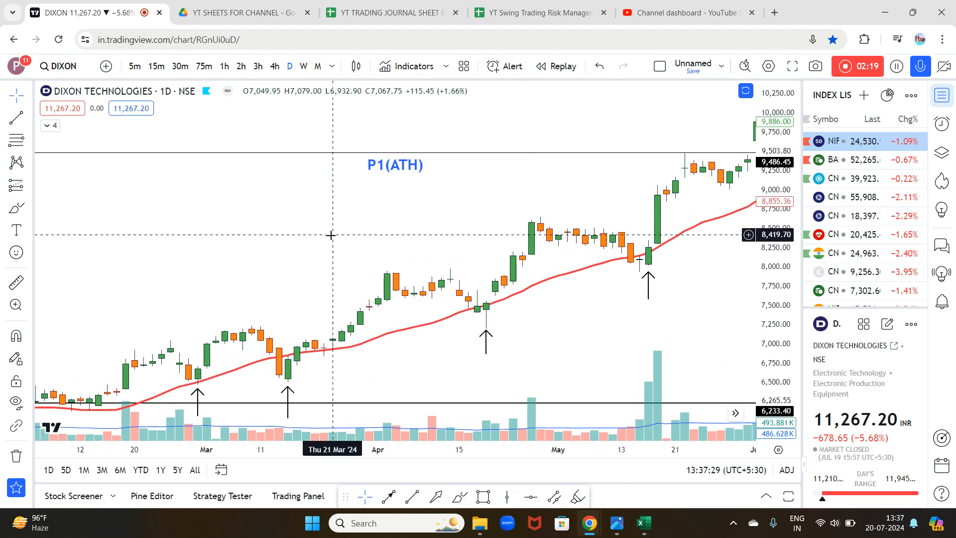
{"action": "left_click_drag", "start_coordinate": [331, 230], "coordinate": [248, 236]}
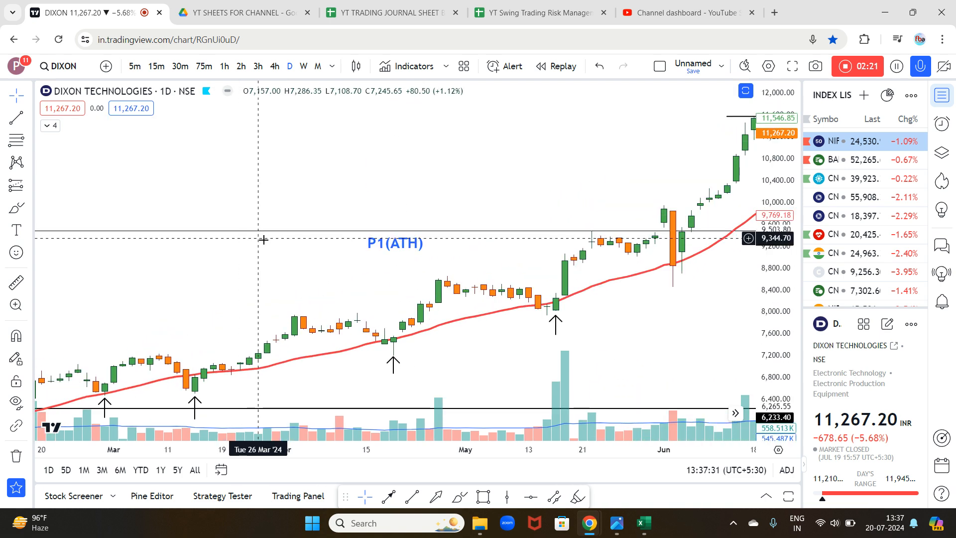
{"action": "left_click_drag", "start_coordinate": [294, 263], "coordinate": [336, 258]}
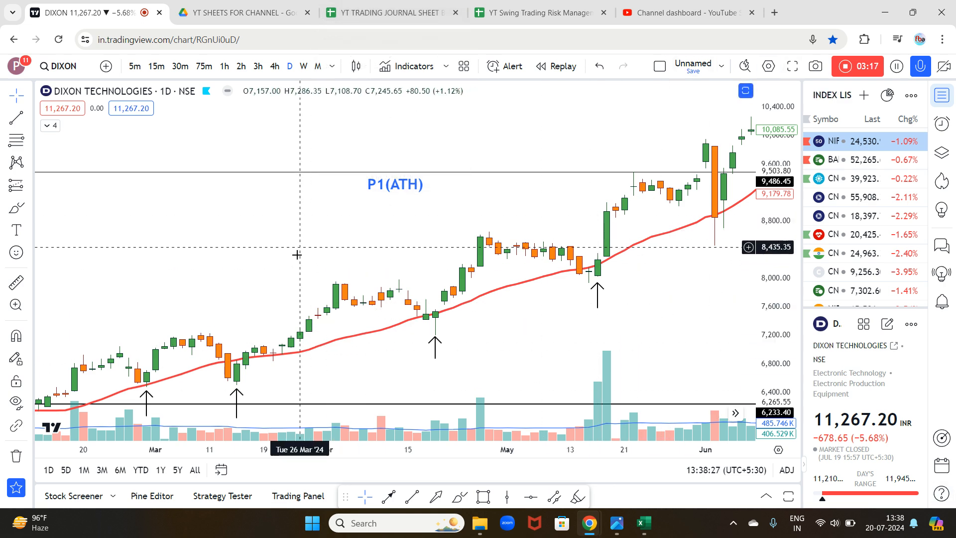
{"action": "left_click_drag", "start_coordinate": [251, 255], "coordinate": [404, 246]}
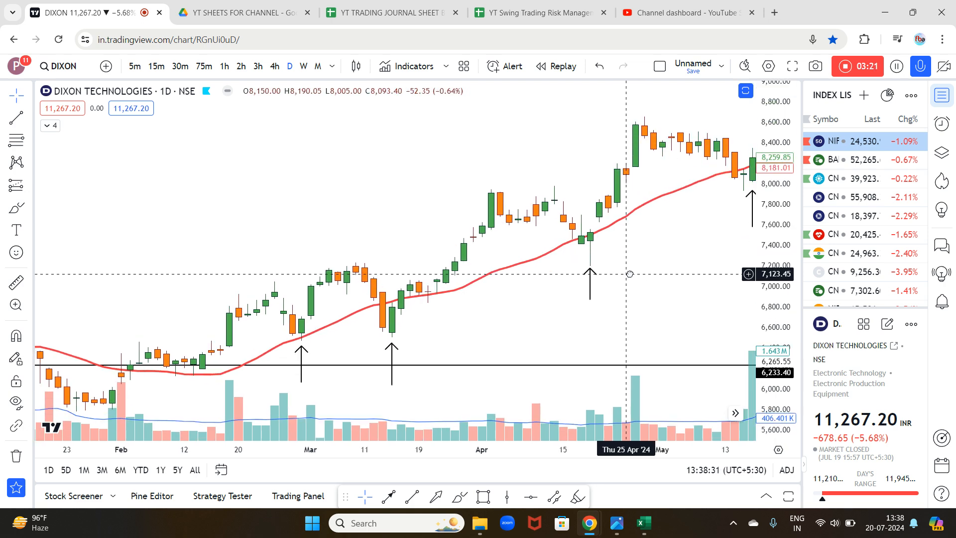
{"action": "left_click_drag", "start_coordinate": [629, 274], "coordinate": [551, 273]}
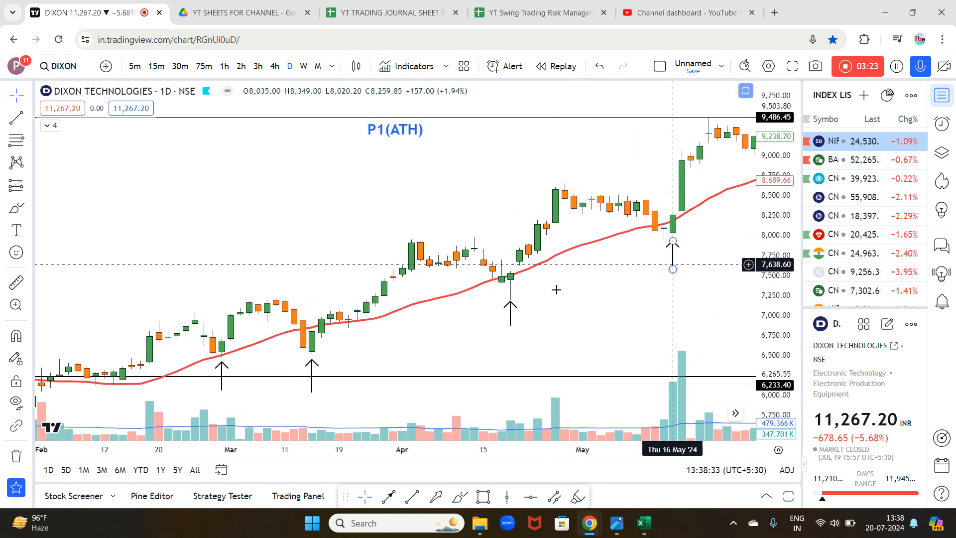
{"action": "left_click_drag", "start_coordinate": [397, 207], "coordinate": [483, 202]}
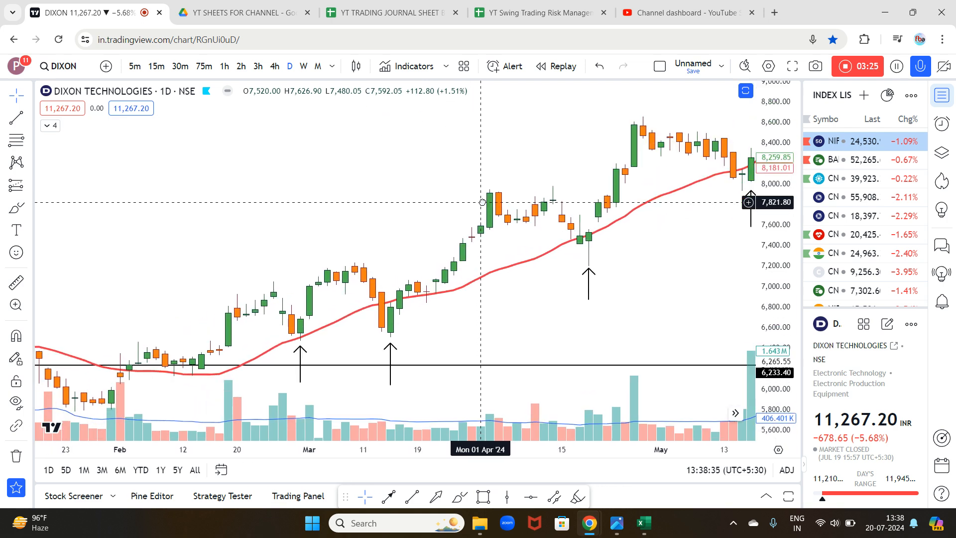
{"action": "scroll", "coordinate": [617, 260], "scroll_direction": "down", "scroll_amount": 1}
{"action": "scroll", "coordinate": [626, 261], "scroll_direction": "up", "scroll_amount": 3}
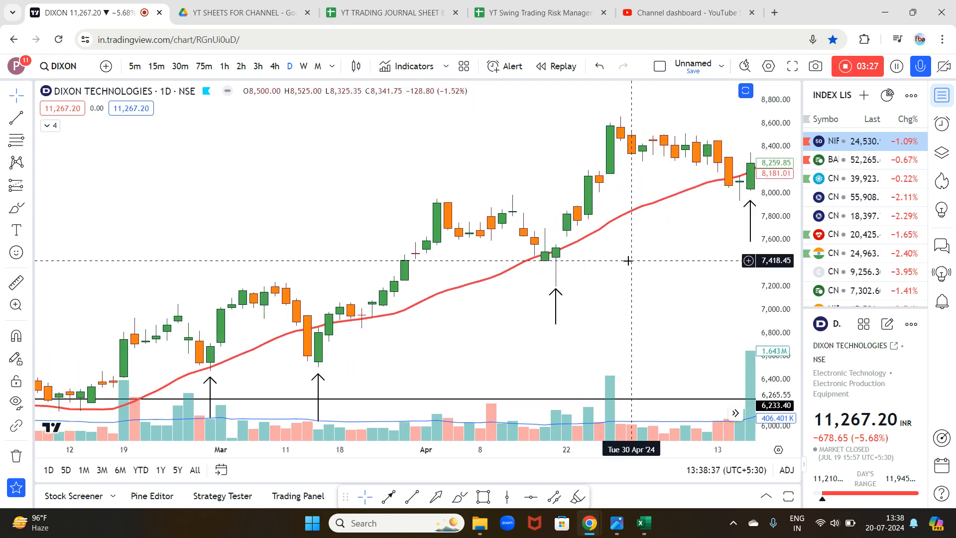
{"action": "scroll", "coordinate": [642, 263], "scroll_direction": "down", "scroll_amount": 2}
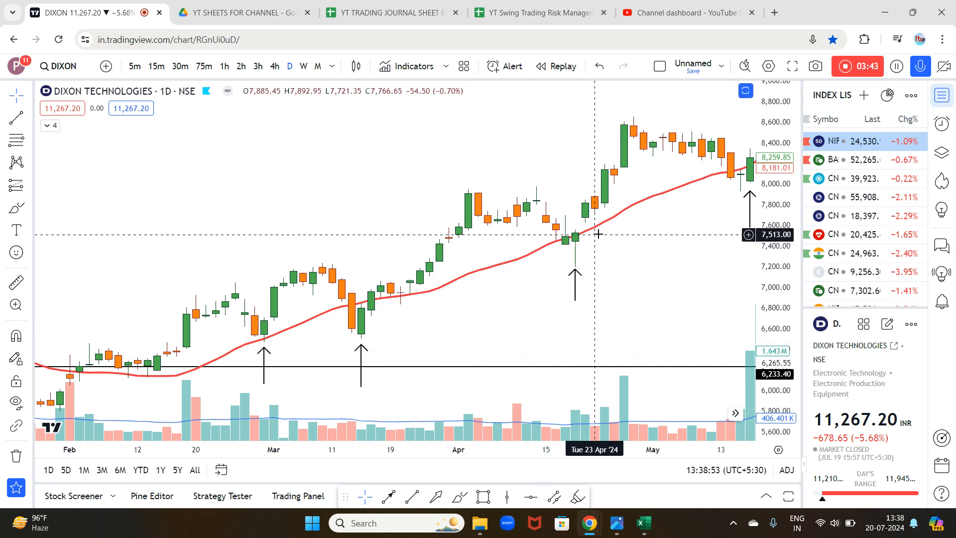
{"action": "scroll", "coordinate": [662, 252], "scroll_direction": "down", "scroll_amount": 1}
{"action": "scroll", "coordinate": [662, 254], "scroll_direction": "up", "scroll_amount": 2}
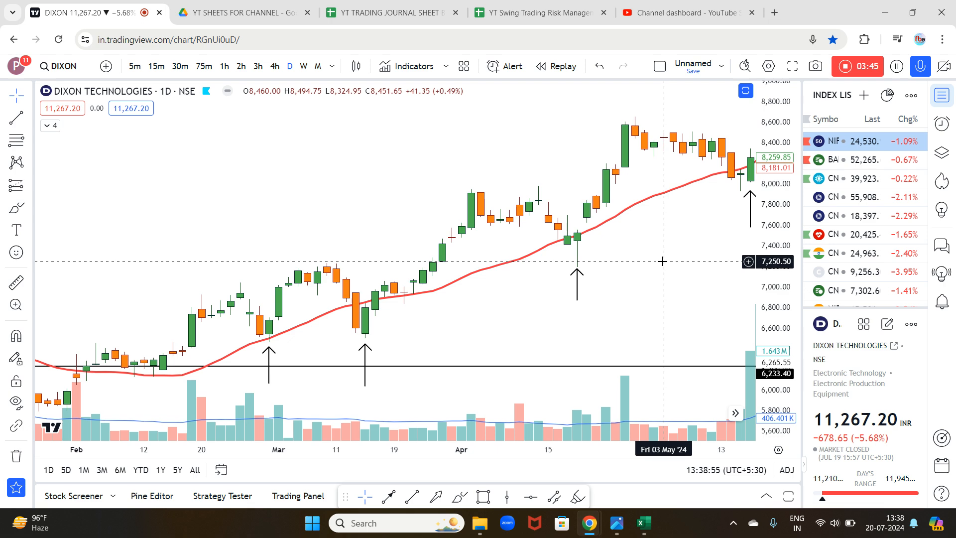
{"action": "scroll", "coordinate": [663, 255], "scroll_direction": "up", "scroll_amount": 3}
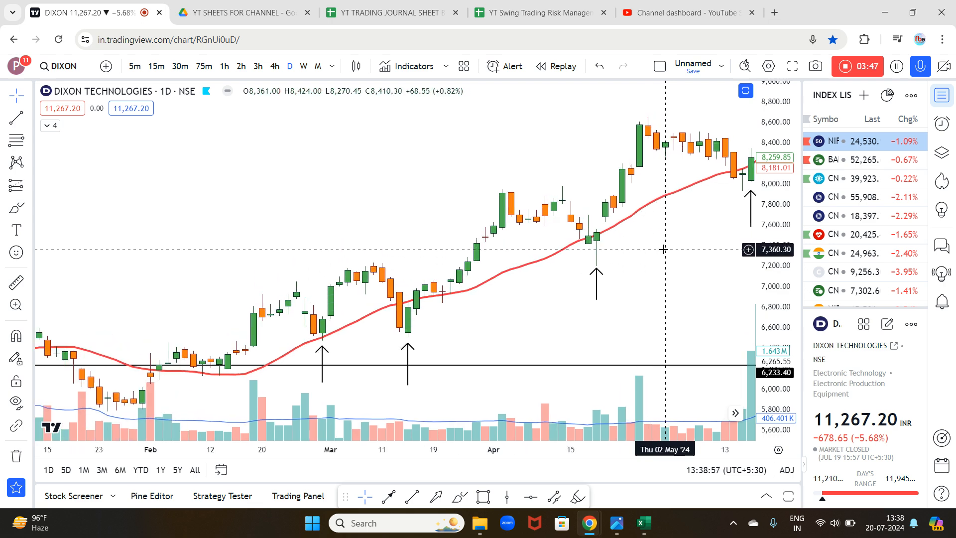
{"action": "scroll", "coordinate": [662, 249], "scroll_direction": "up", "scroll_amount": 1}
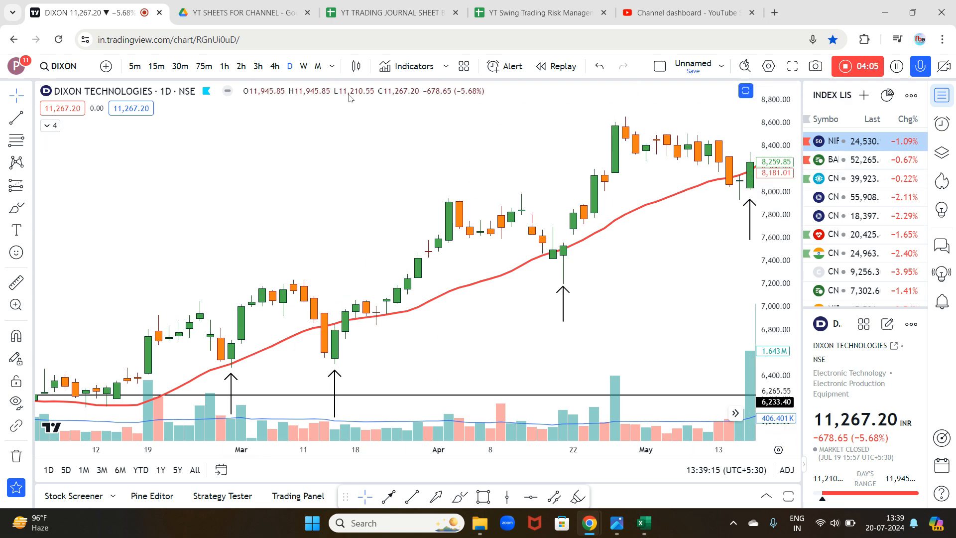
Mark the open, high, low and close values above the Dixon chart with a rectangle and delete that rectangle.
{"action": "key", "text": "alt+shift+r"}
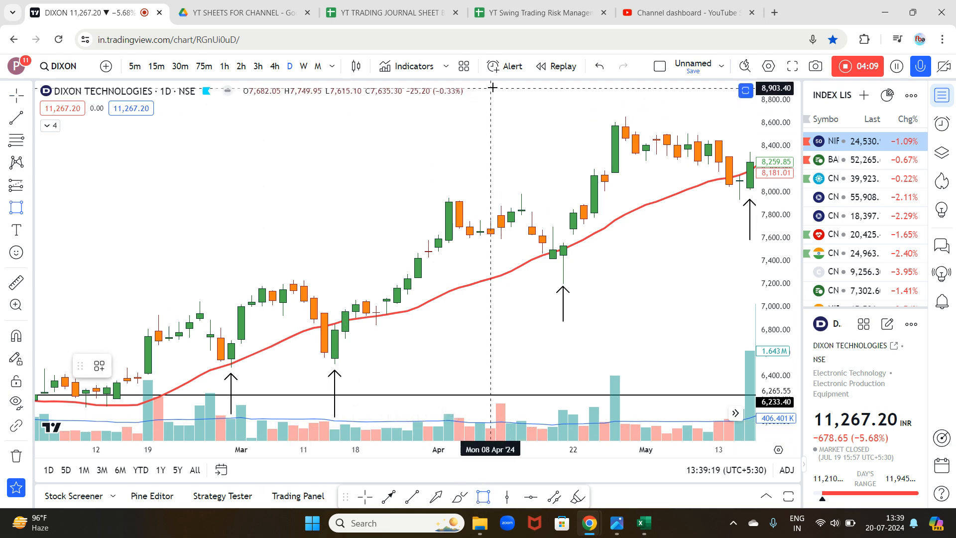
{"action": "mouse_move", "coordinate": [481, 92]}
{"action": "left_mouse_down"}
{"action": "mouse_move", "coordinate": [269, 105]}
{"action": "mouse_move", "coordinate": [250, 119]}
{"action": "left_mouse_up"}
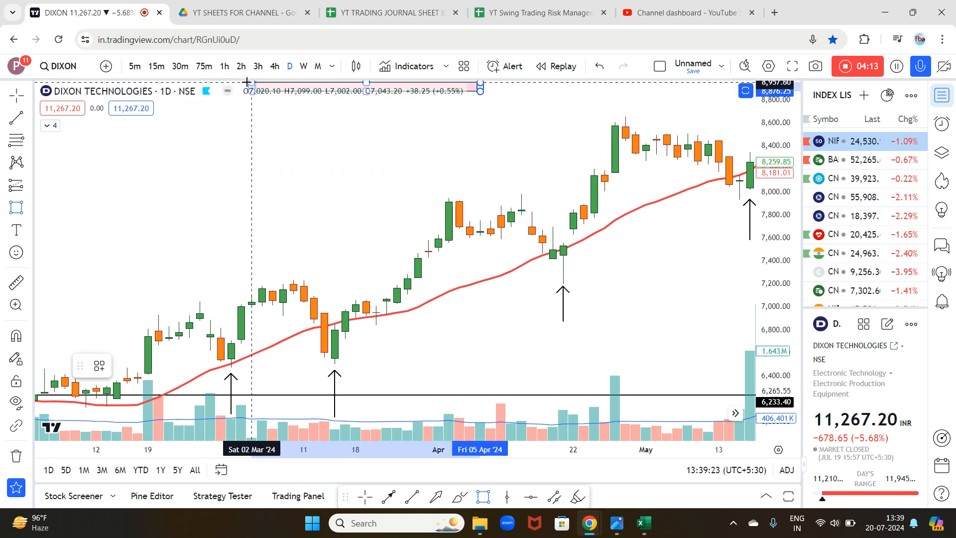
{"action": "left_click", "coordinate": [250, 82]}
{"action": "left_click", "coordinate": [399, 121]}
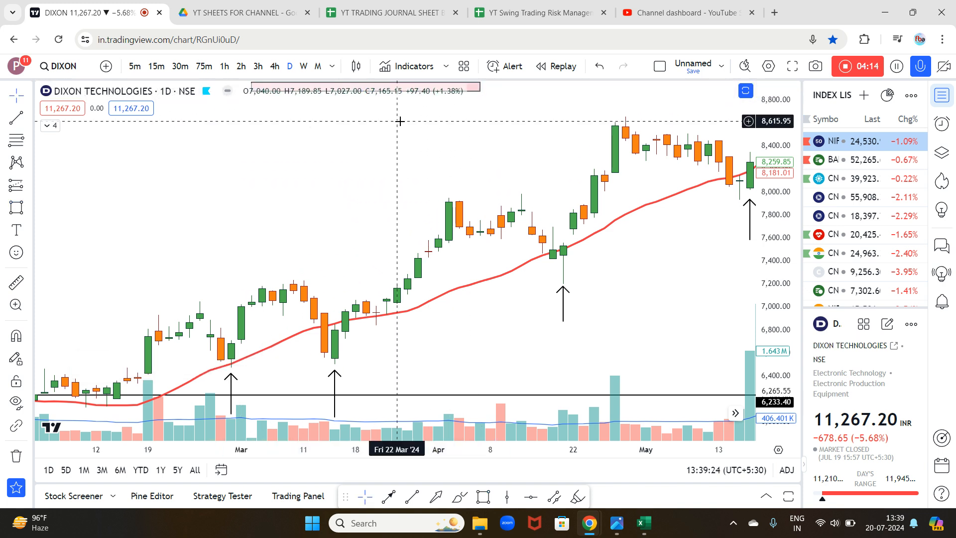
{"action": "left_click", "coordinate": [483, 91]}
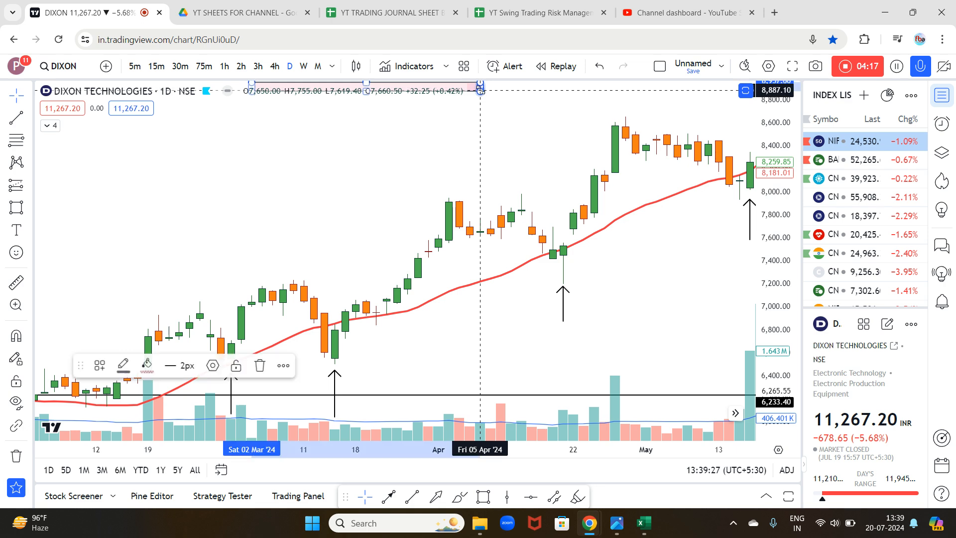
{"action": "key", "text": "Delete"}
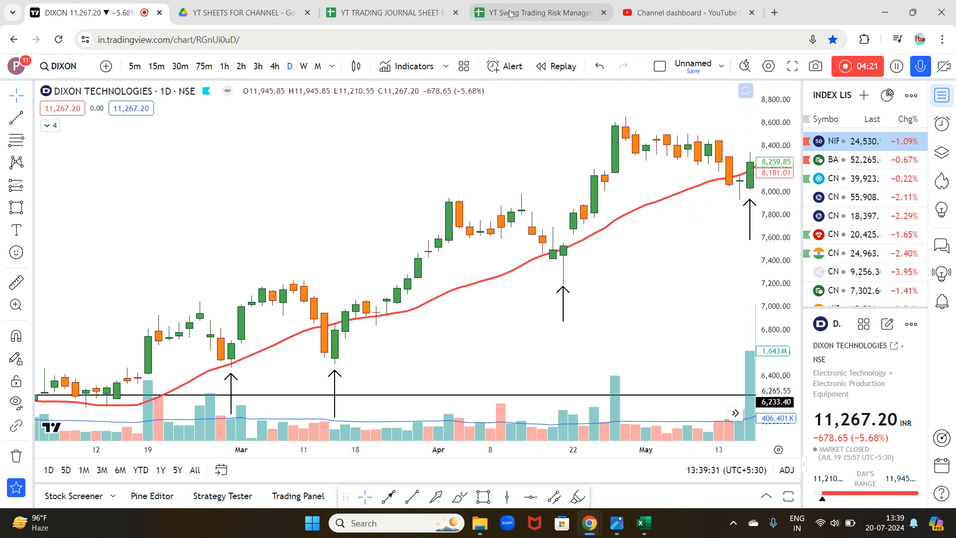
Switch to the YT Swing Trading Risk Management Sheet and set the Capital to 20000.
{"action": "left_click", "coordinate": [535, 12]}
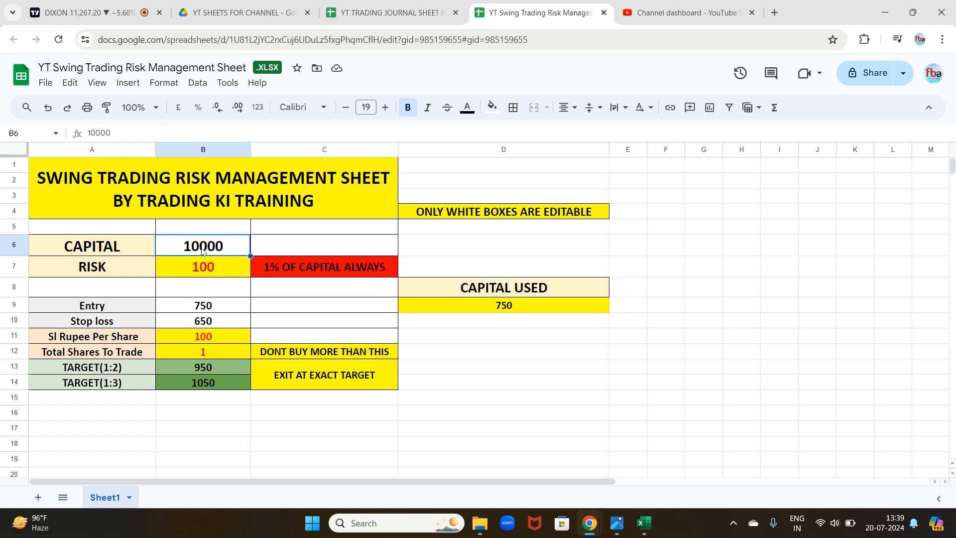
{"action": "type", "text": "20000"}
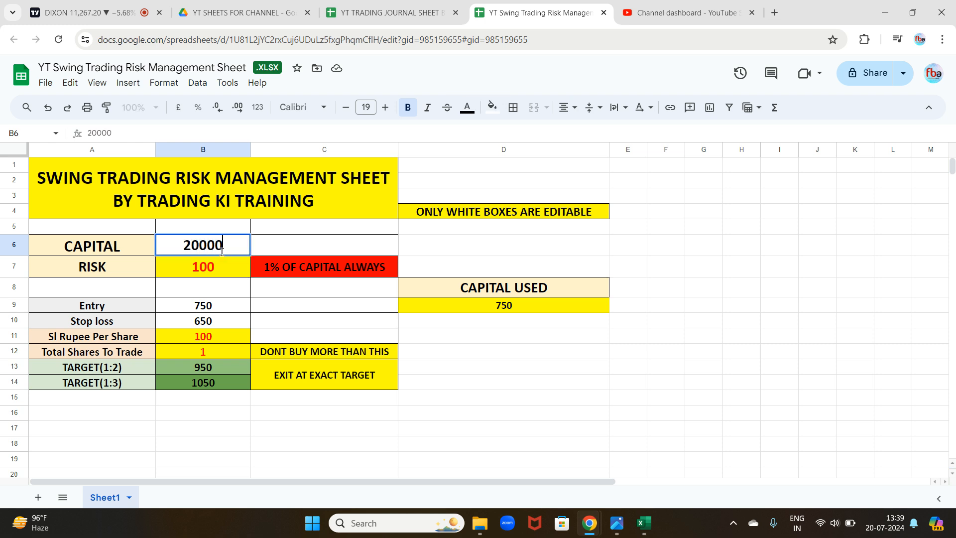
{"action": "left_click", "coordinate": [270, 292]}
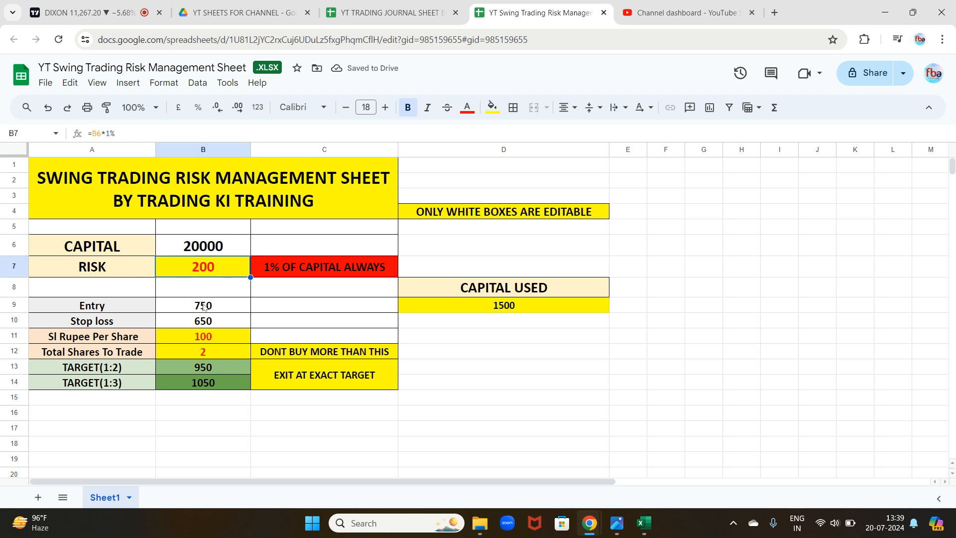
Check the 16 May 2024 candle on the Dixon chart and set the risk sheet's Entry price to 8351.
{"action": "left_click", "coordinate": [76, 12]}
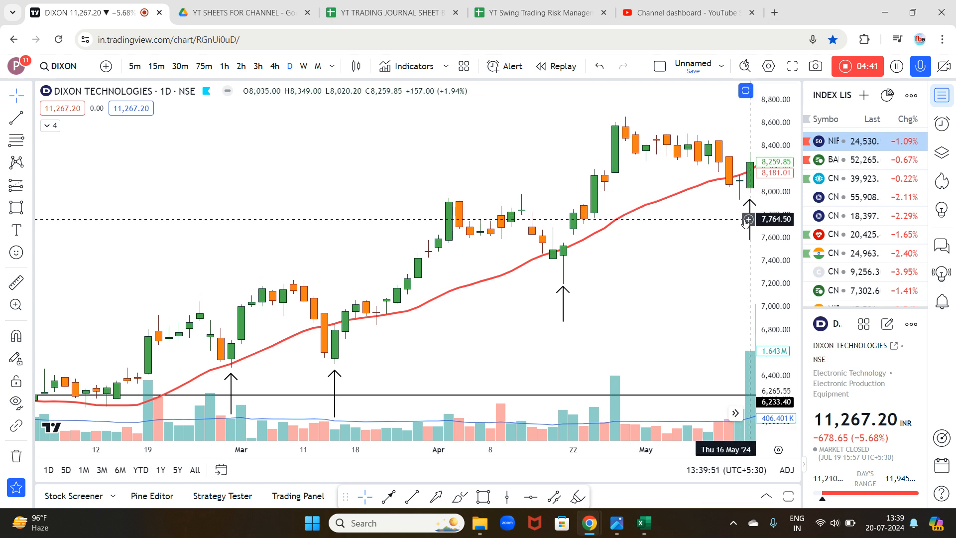
{"action": "left_click", "coordinate": [537, 13]}
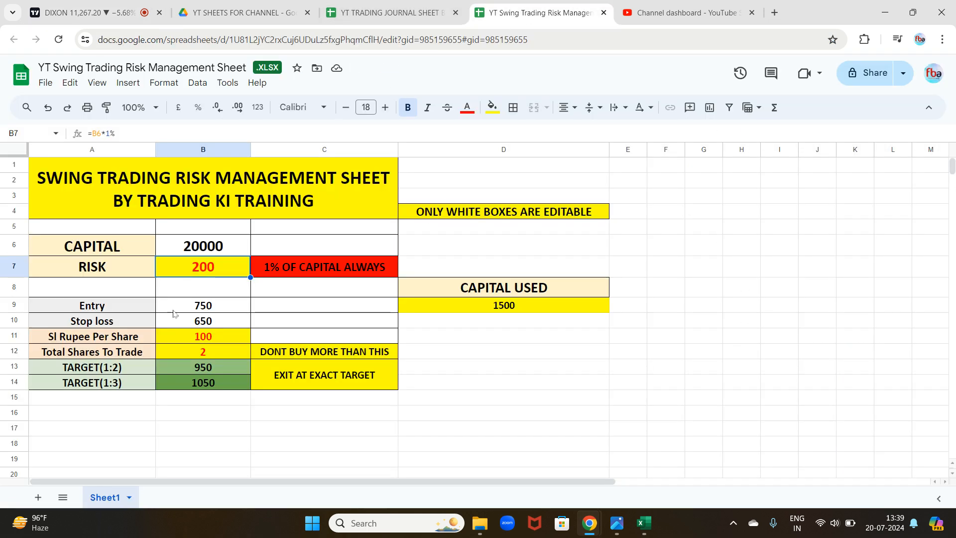
{"action": "left_click", "coordinate": [196, 305]}
{"action": "type", "text": "8351"}
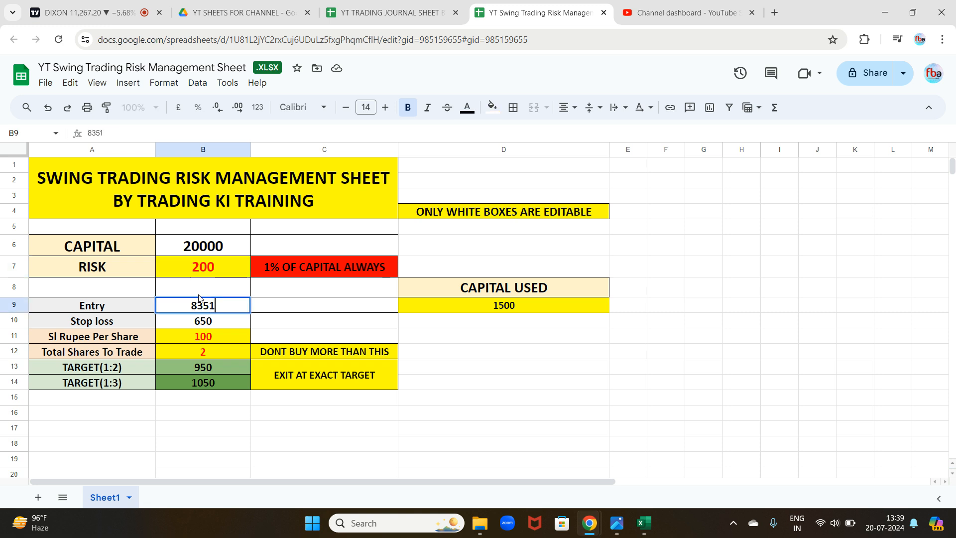
Check the low of the 15 May 2024 candle on the Dixon chart and set the risk sheet's Stop loss to 7930.
{"action": "left_click", "coordinate": [215, 326]}
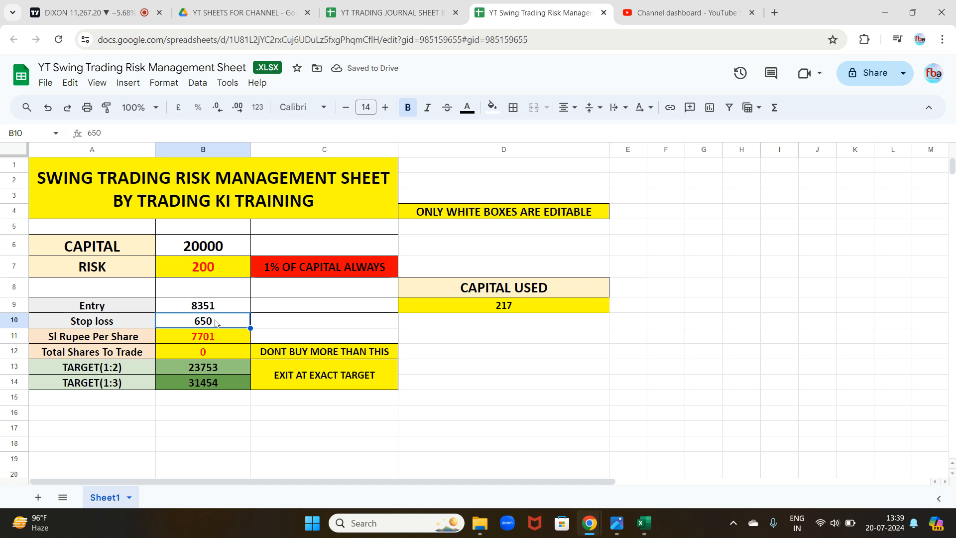
{"action": "left_click", "coordinate": [61, 14]}
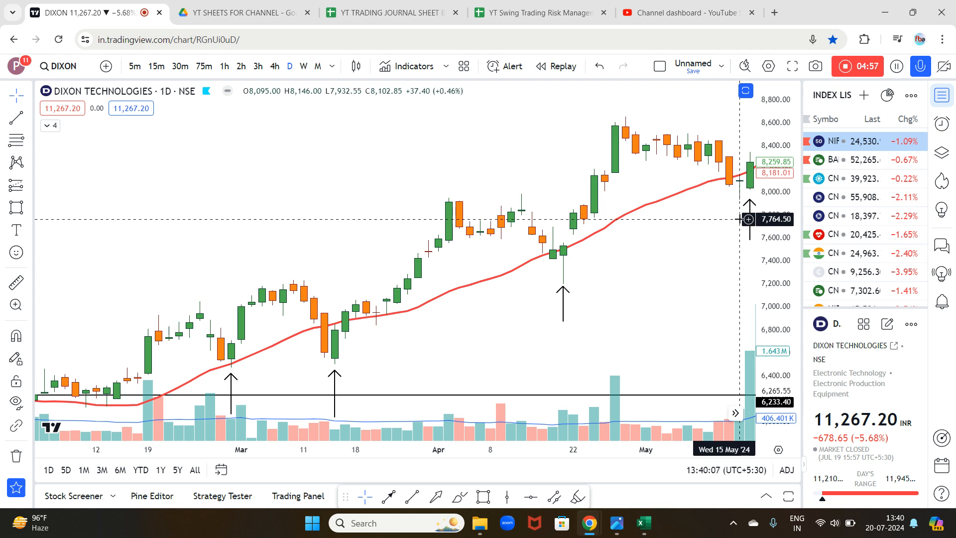
{"action": "left_click", "coordinate": [528, 12]}
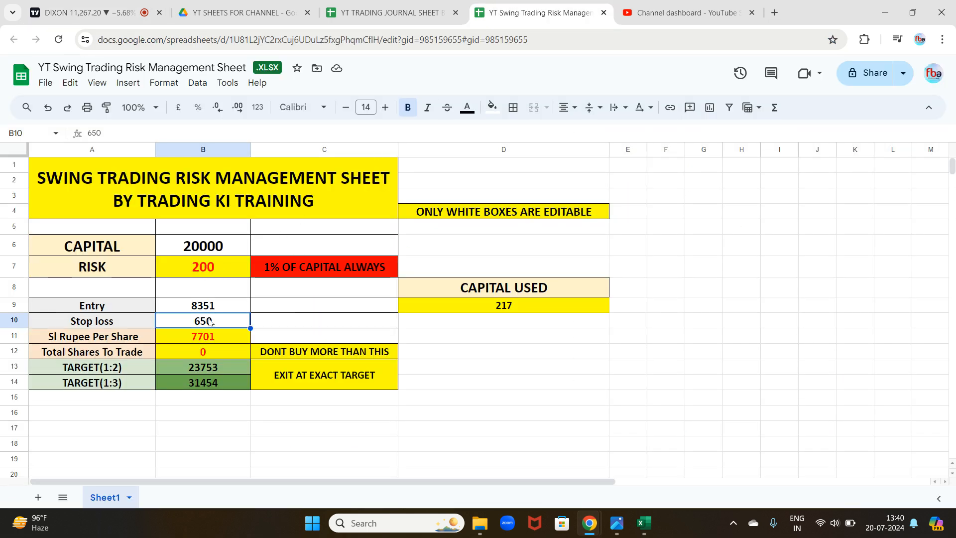
{"action": "type", "text": "7930"}
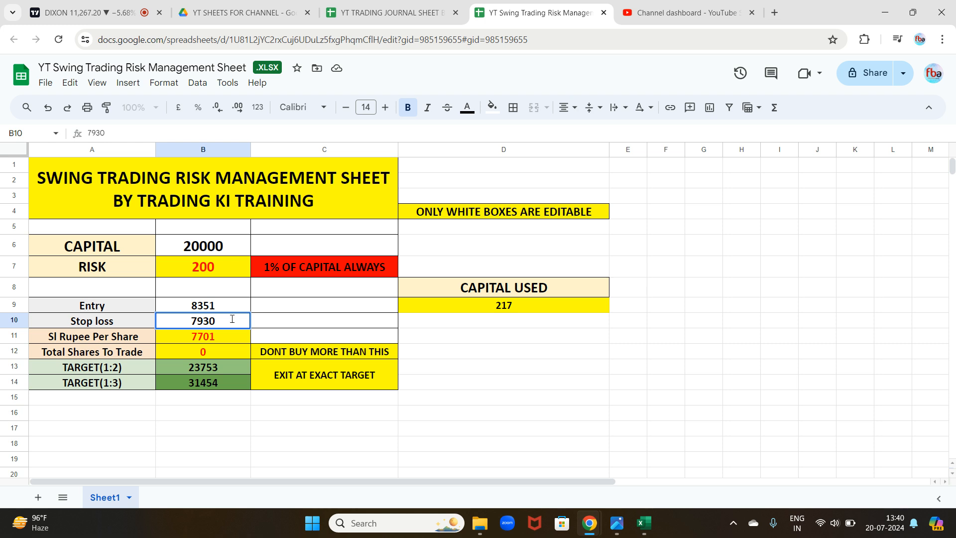
{"action": "left_click", "coordinate": [277, 326]}
{"action": "left_click", "coordinate": [227, 322]}
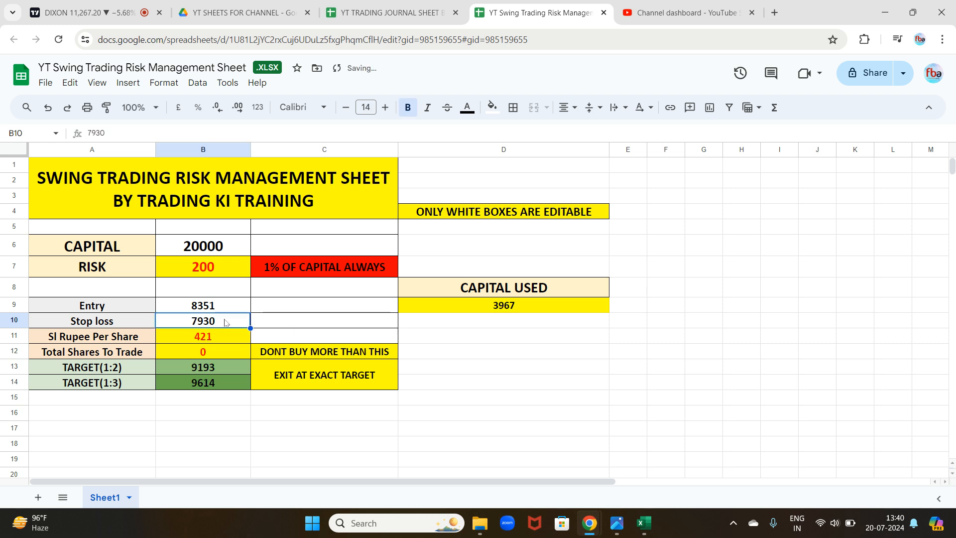
Examine how the Capital, Risk, Stop loss and Sl Rupee Per Share values determine the Total Shares To Trade.
{"action": "left_click", "coordinate": [213, 247]}
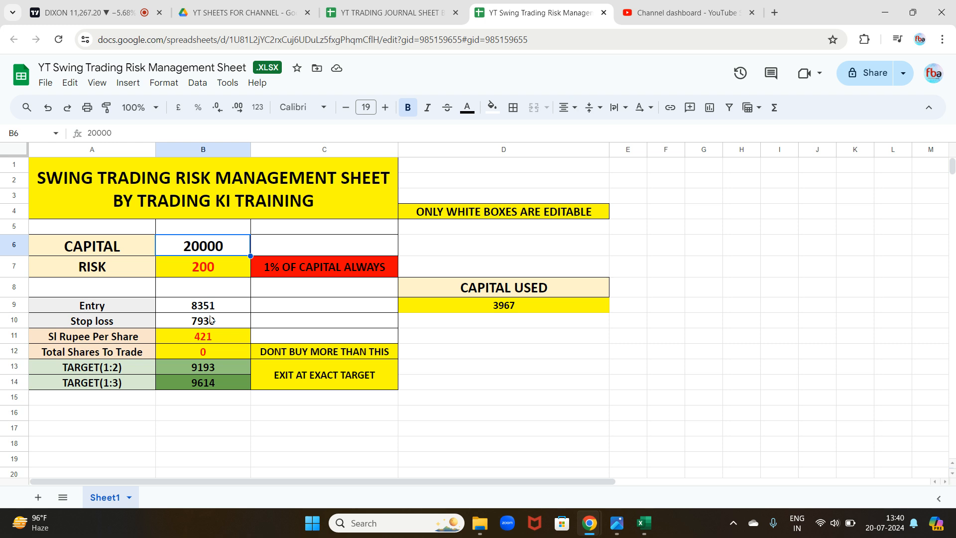
{"action": "left_click", "coordinate": [128, 354]}
{"action": "left_click", "coordinate": [201, 355]}
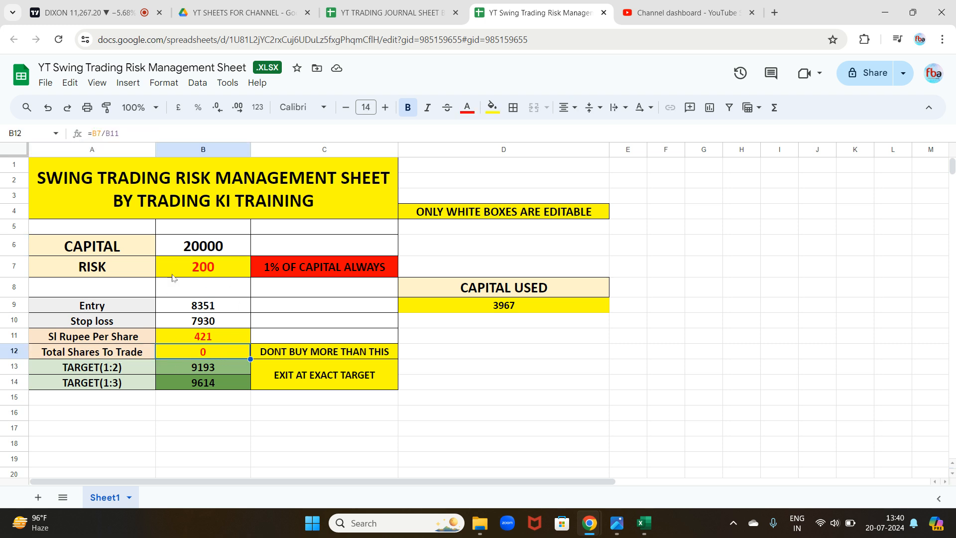
{"action": "left_click", "coordinate": [201, 269]}
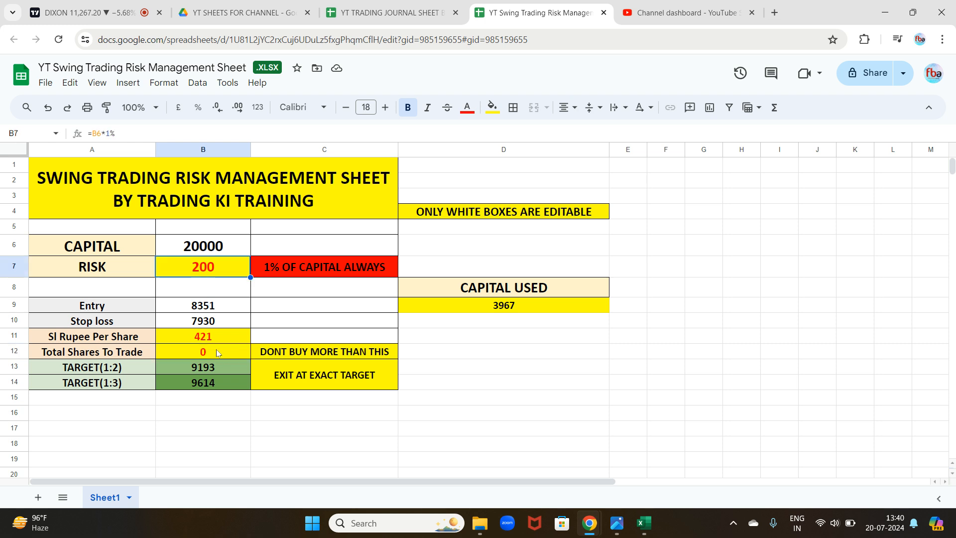
{"action": "left_click", "coordinate": [208, 321]}
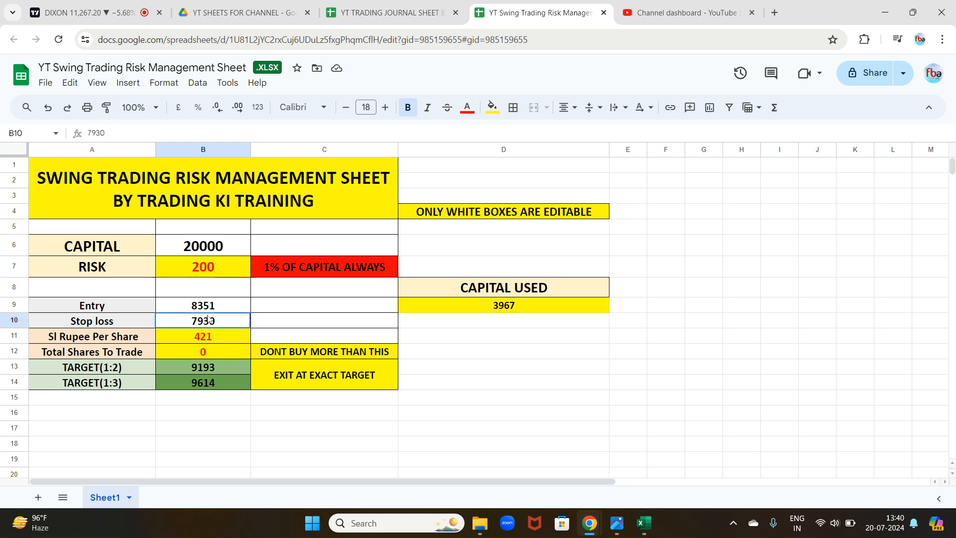
{"action": "left_click", "coordinate": [216, 268]}
{"action": "left_click", "coordinate": [214, 351]}
{"action": "left_click", "coordinate": [187, 340]}
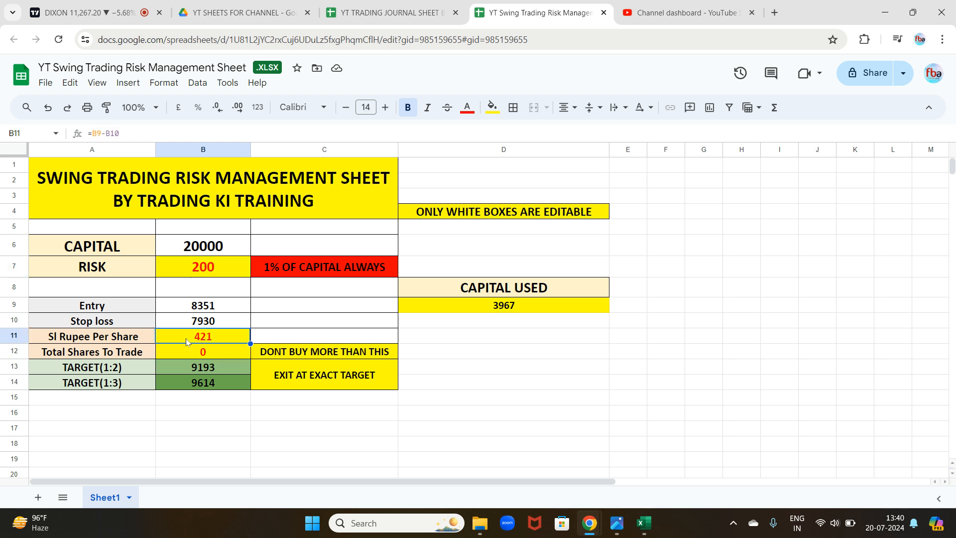
{"action": "left_click", "coordinate": [189, 355]}
{"action": "left_click", "coordinate": [102, 355]}
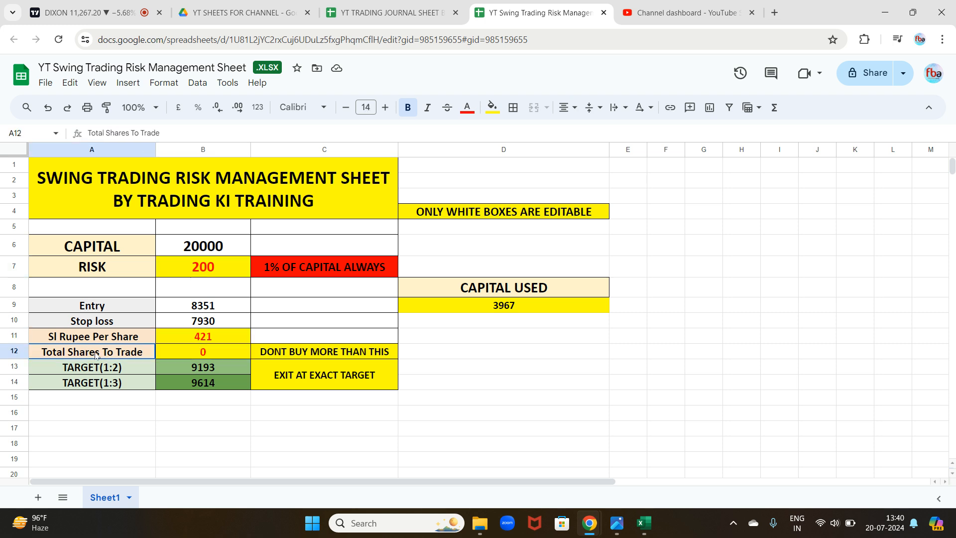
{"action": "left_click", "coordinate": [192, 355]}
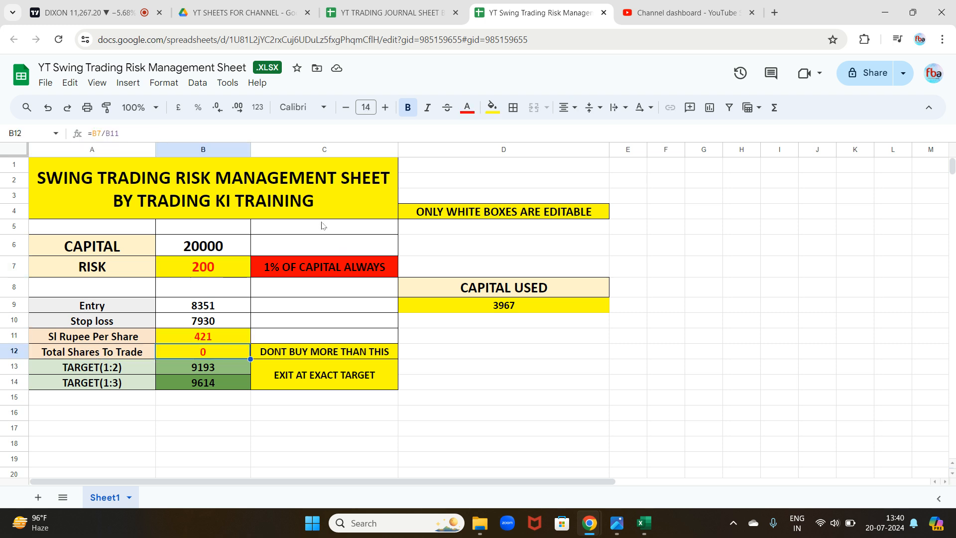
Set the risk sheet's Capital to 50000 and review the Total Shares To Trade and Entry cells.
{"action": "left_click", "coordinate": [210, 247]}
{"action": "type", "text": "5000"}
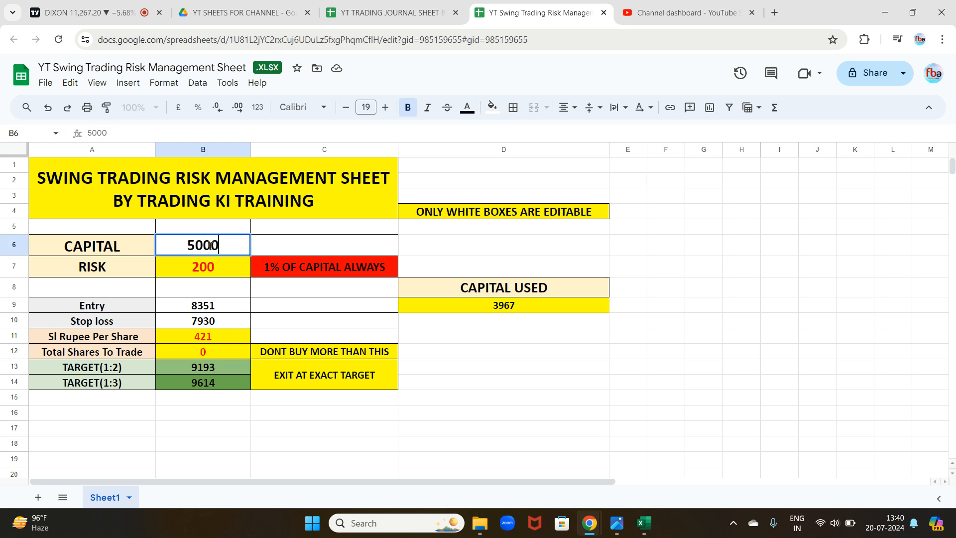
{"action": "type", "text": "0"}
{"action": "left_click", "coordinate": [219, 305]}
{"action": "left_click", "coordinate": [180, 354]}
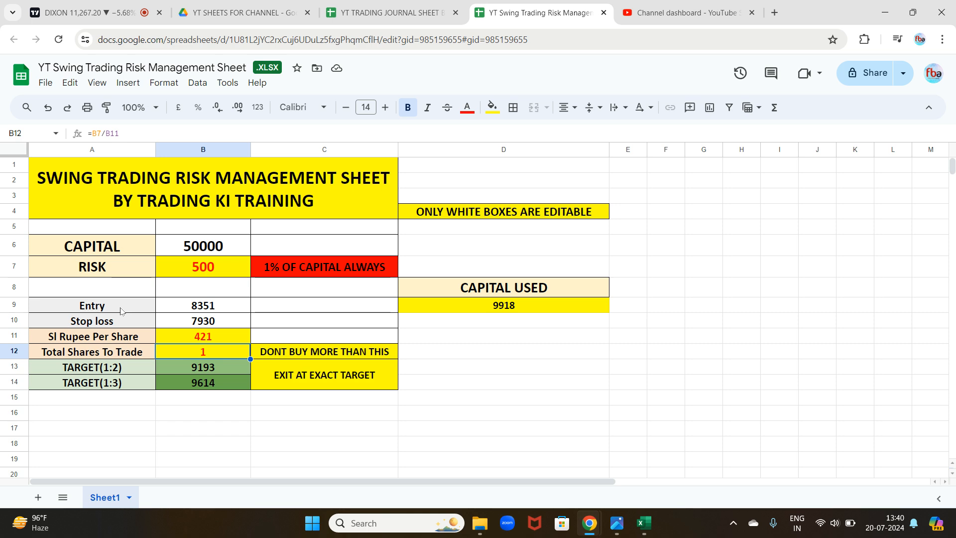
{"action": "left_click", "coordinate": [202, 307]}
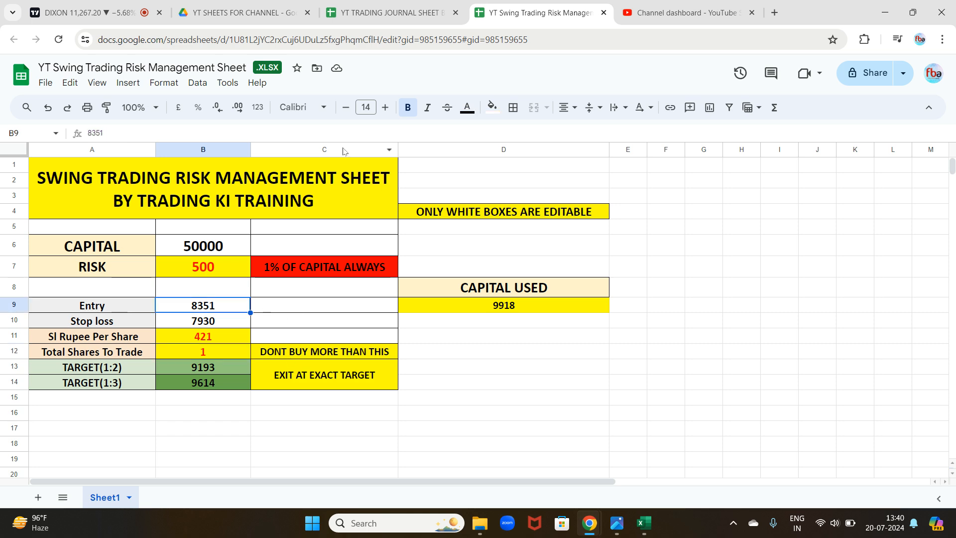
Switch to the YT TRADING JOURNAL SHEET and enter DIXON as the scrip of the first trade.
{"action": "left_click", "coordinate": [405, 12]}
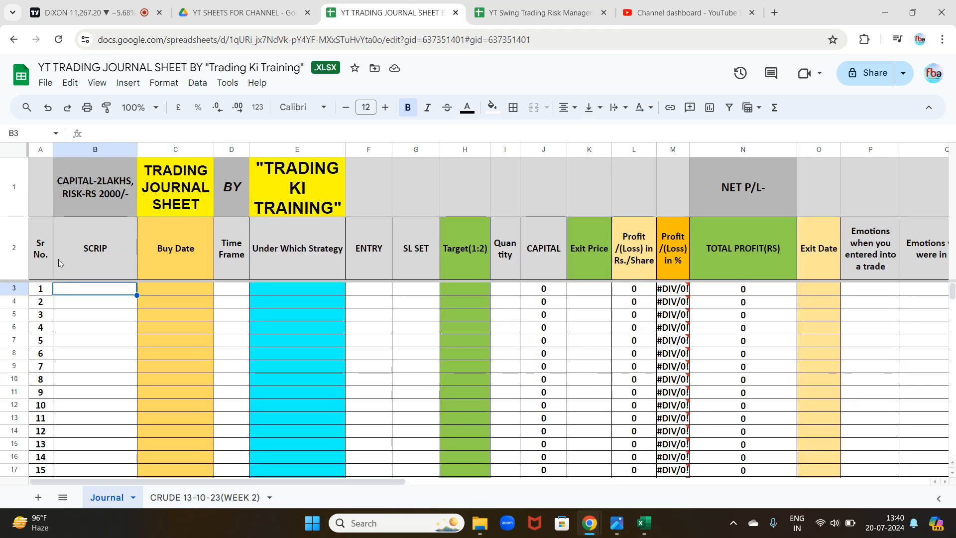
{"action": "left_click", "coordinate": [93, 272]}
{"action": "left_click", "coordinate": [97, 293]}
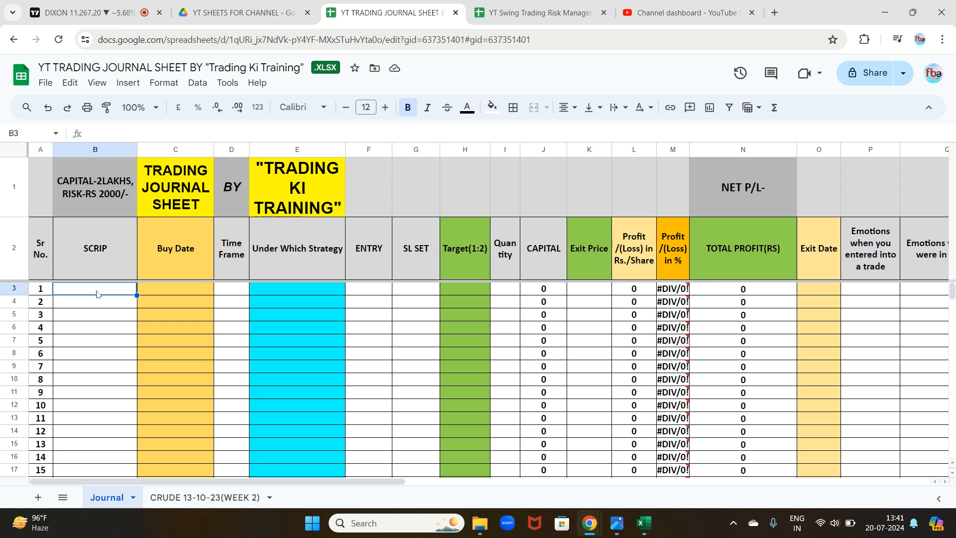
{"action": "type", "text": "DIXON"}
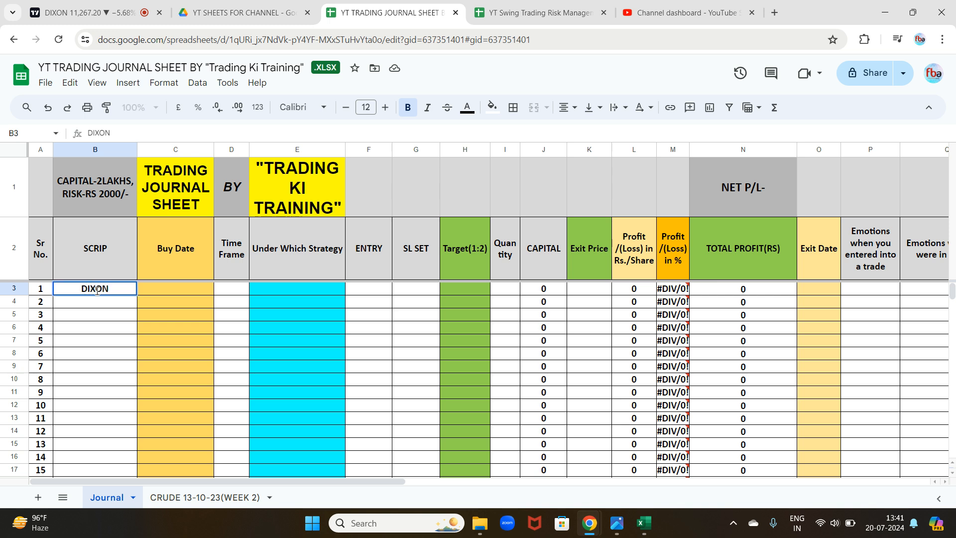
Check the mid-May candles on the Dixon chart and enter 16-5-24 as the first trade's Buy Date in the journal.
{"action": "left_click", "coordinate": [177, 282]}
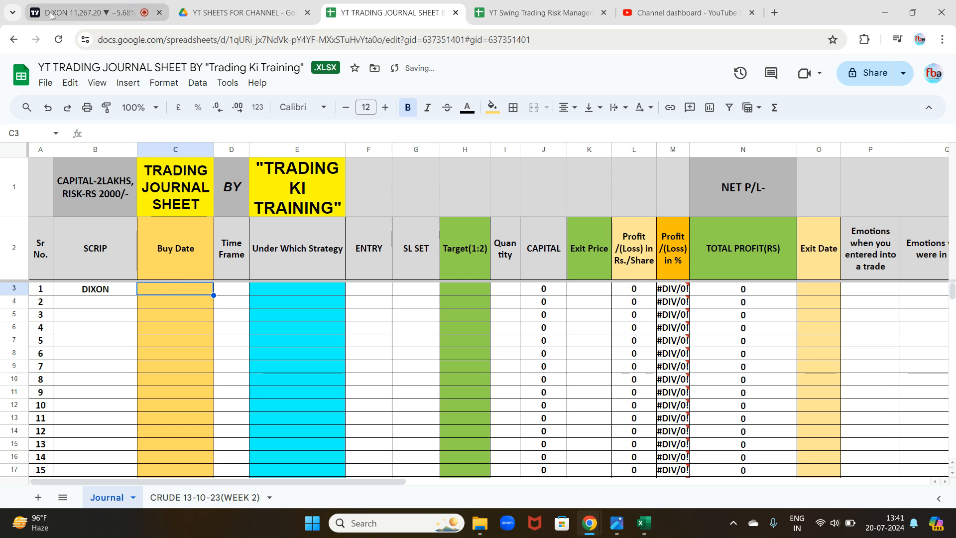
{"action": "left_click", "coordinate": [85, 12]}
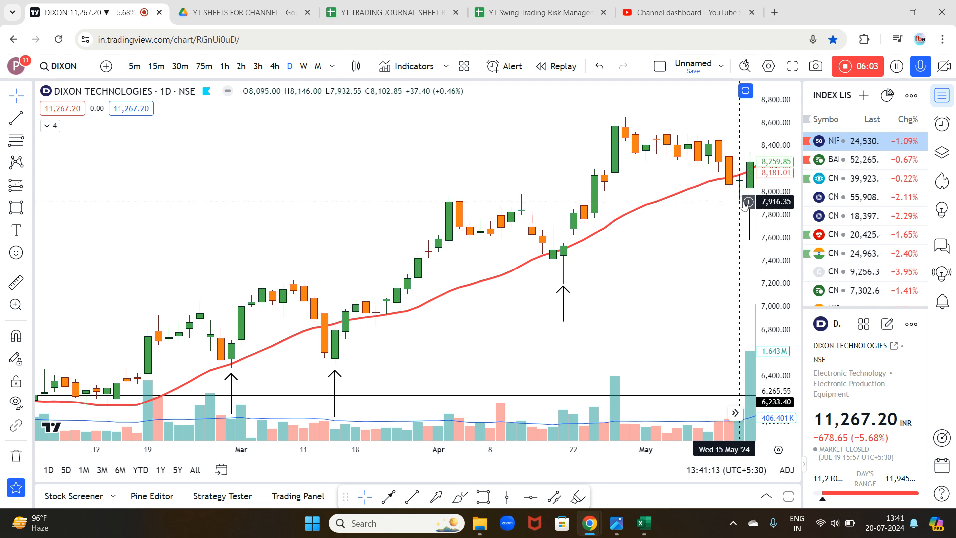
{"action": "left_click", "coordinate": [523, 14]}
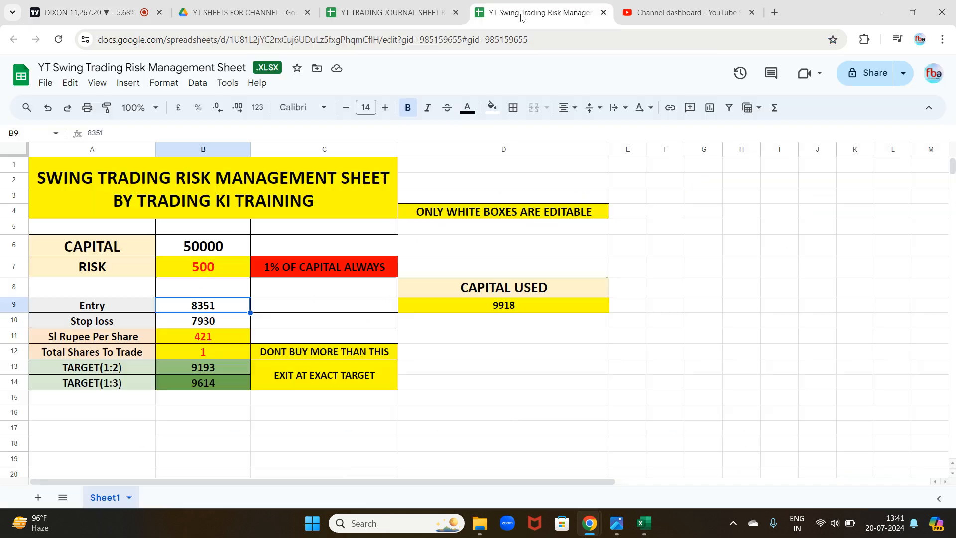
{"action": "left_click", "coordinate": [393, 14]}
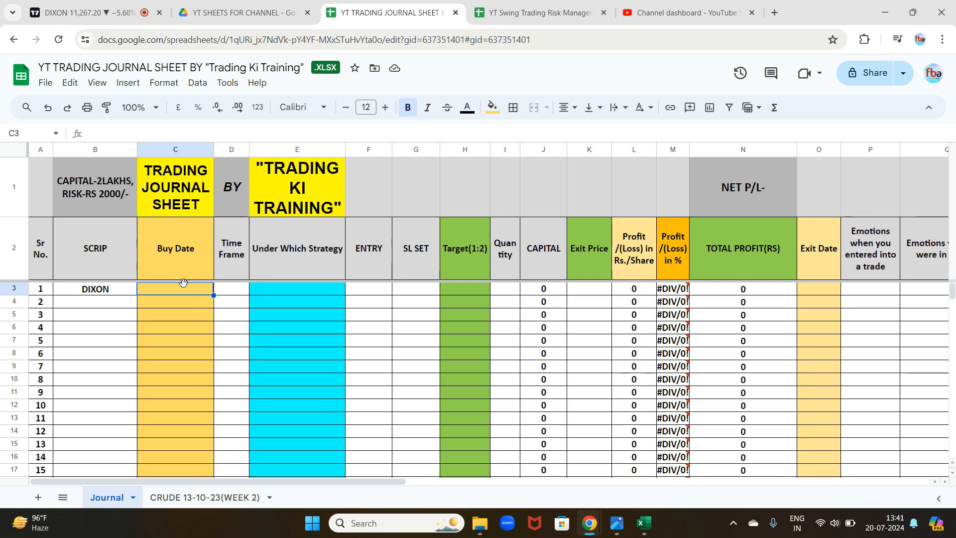
{"action": "type", "text": "16-5-2024"}
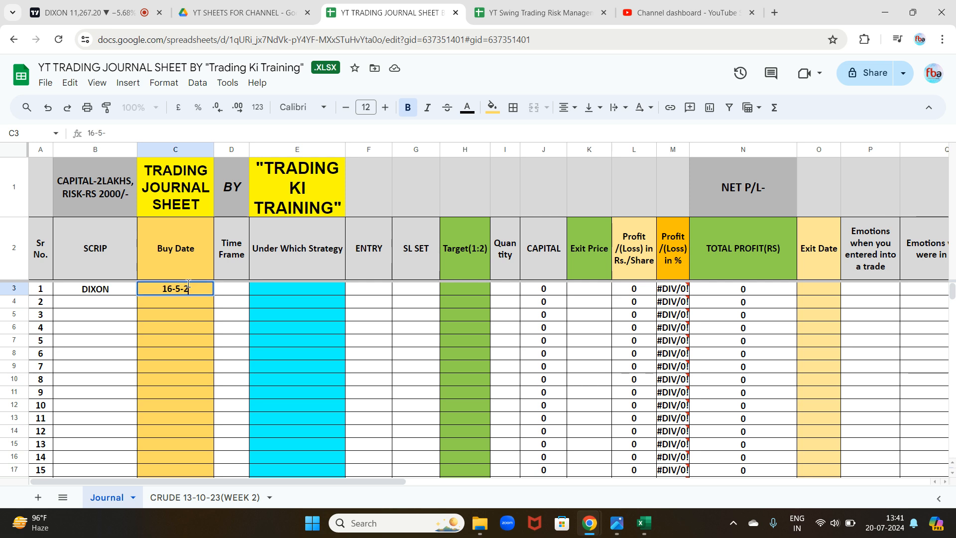
Set the Dixon trade's Time Frame to DAILY and its strategy to 20SMA.
{"action": "left_click", "coordinate": [238, 295]}
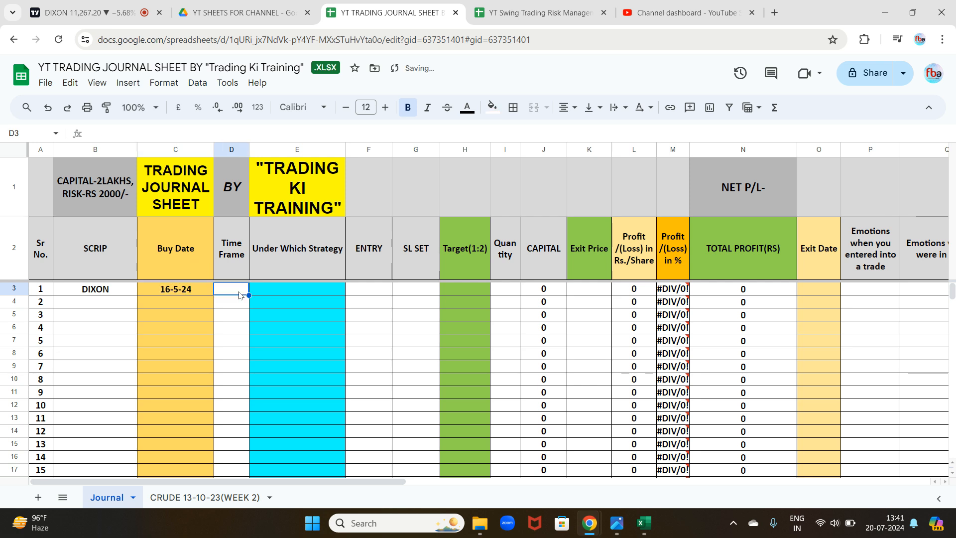
{"action": "type", "text": "DAILY"}
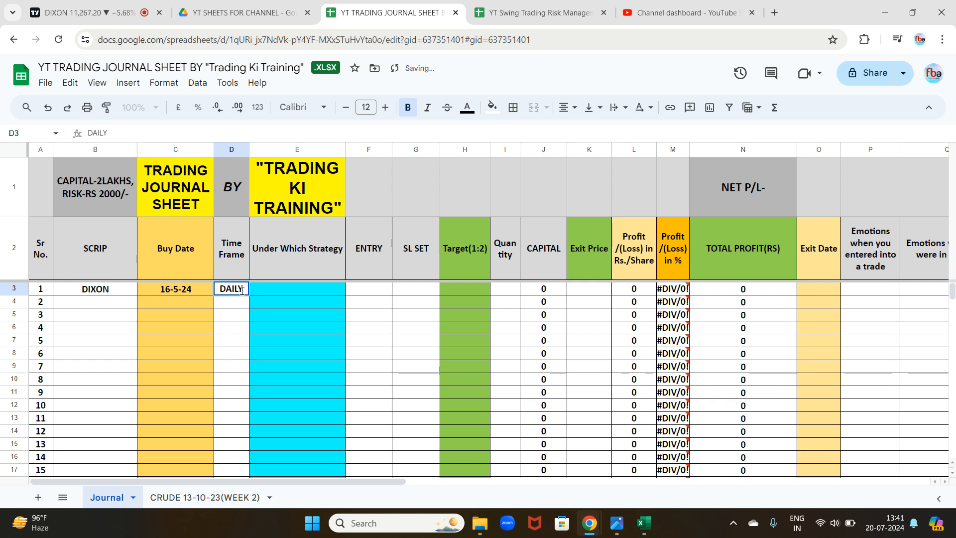
{"action": "left_click", "coordinate": [279, 295]}
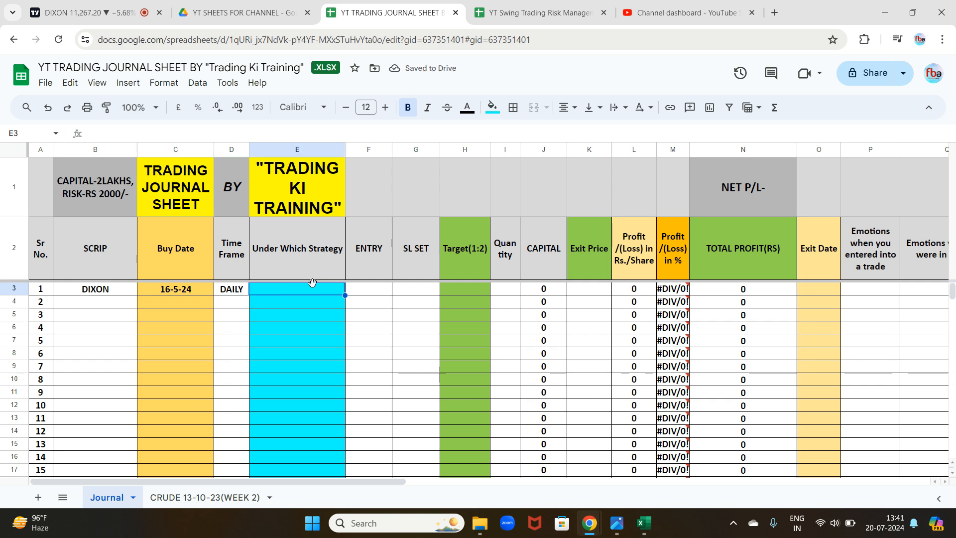
{"action": "type", "text": "20SMA"}
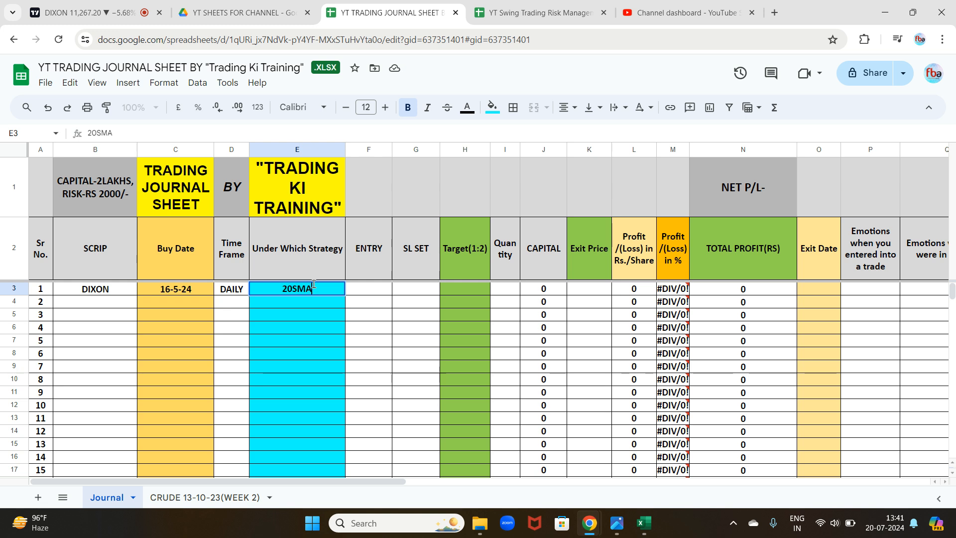
Look up the entry price in the risk management sheet and enter 8351 as the Dixon trade's ENTRY in the journal.
{"action": "left_click", "coordinate": [366, 294]}
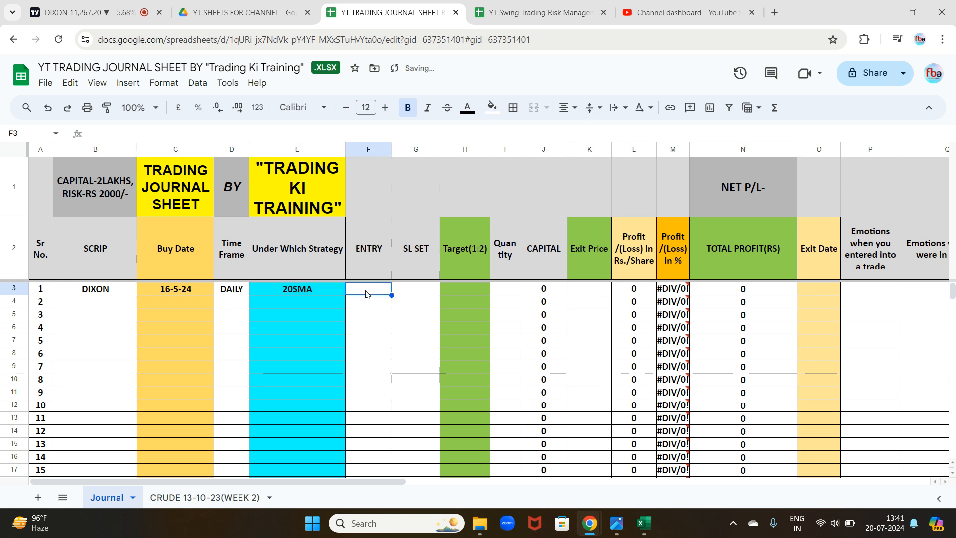
{"action": "left_click", "coordinate": [322, 291]}
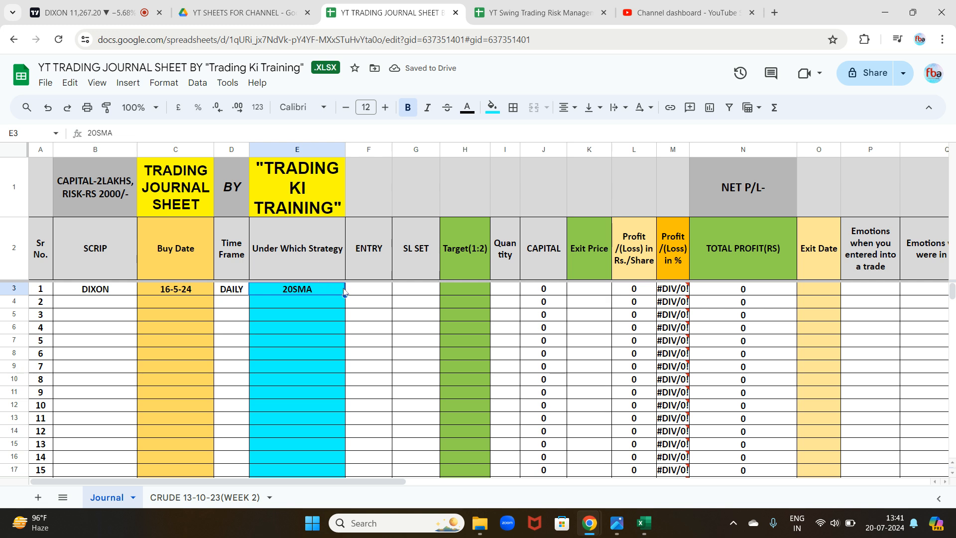
{"action": "left_click", "coordinate": [371, 293]}
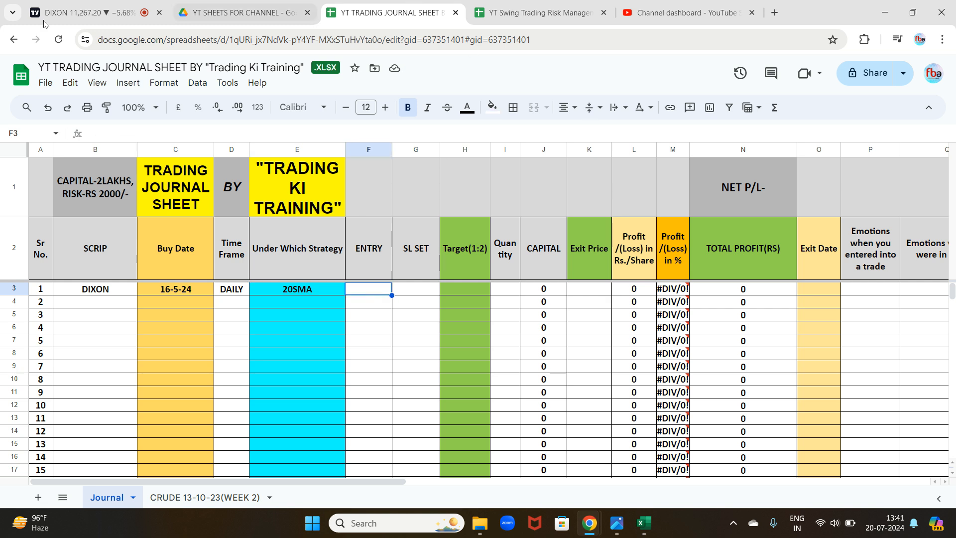
{"action": "left_click", "coordinate": [509, 11]}
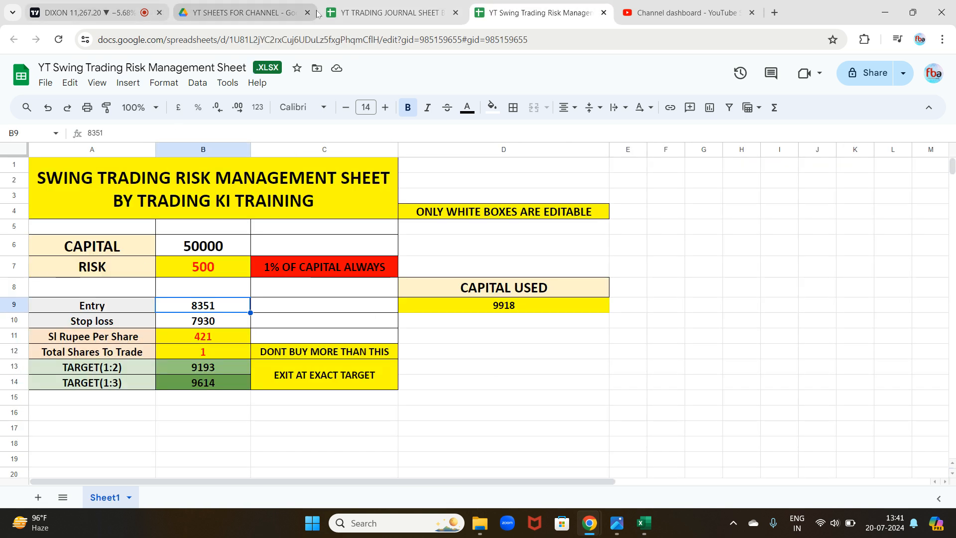
{"action": "left_click", "coordinate": [383, 12]}
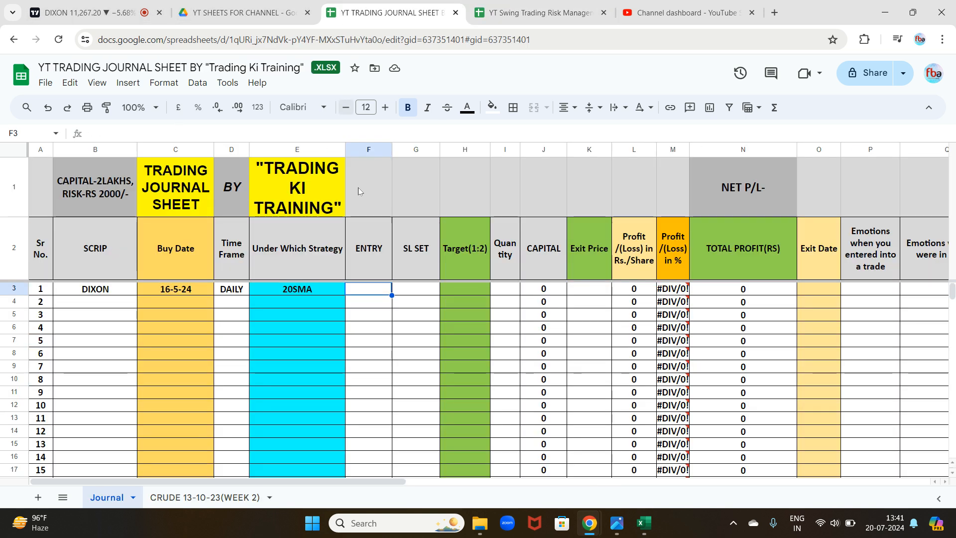
{"action": "left_click", "coordinate": [538, 13]}
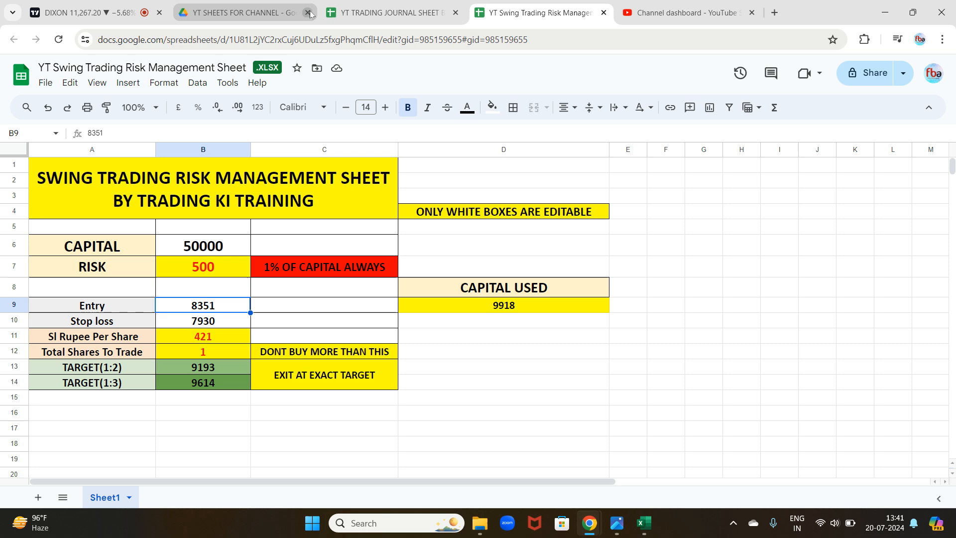
{"action": "left_click", "coordinate": [383, 12]}
{"action": "type", "text": "8351"}
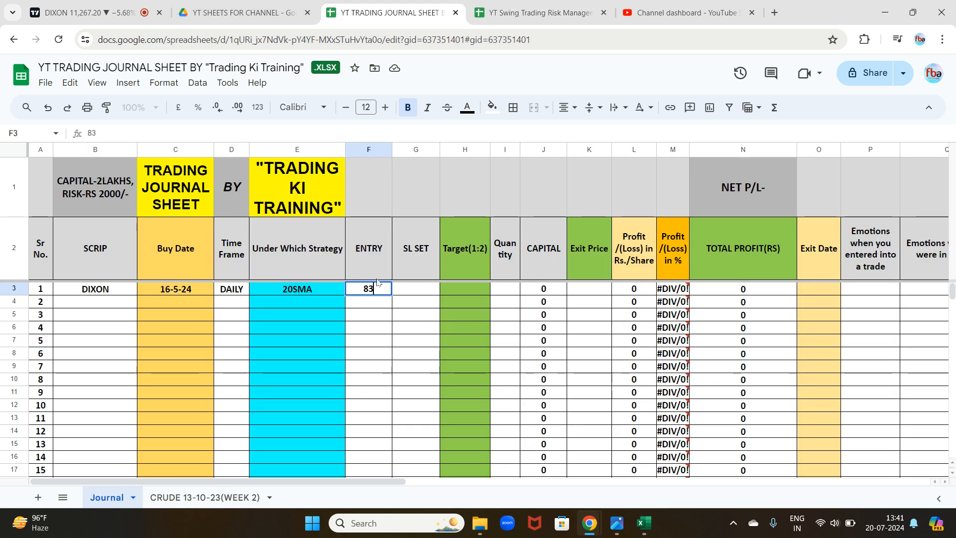
{"action": "left_click", "coordinate": [416, 290]}
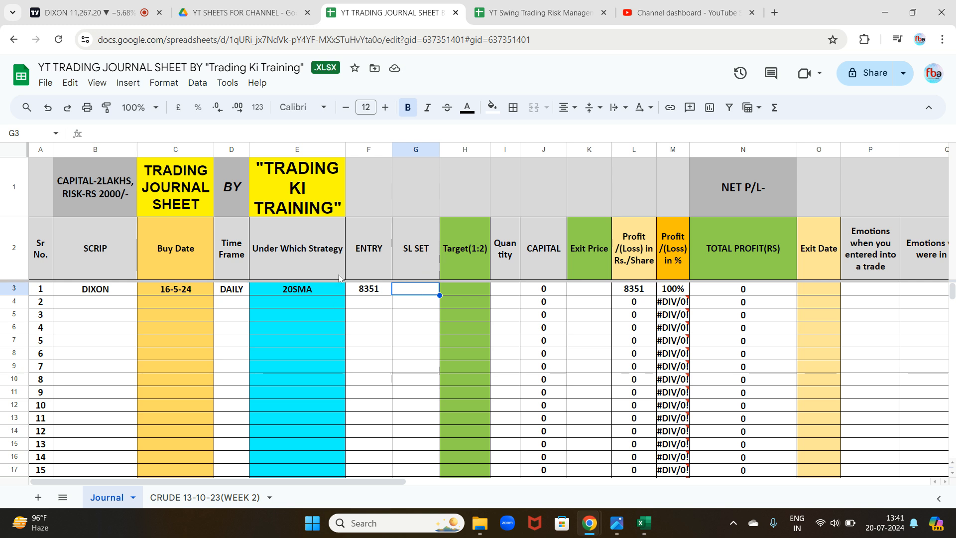
Look up the stop loss in the risk management sheet and enter 7930 as the Dixon trade's SL SET in the journal.
{"action": "left_click", "coordinate": [454, 291]}
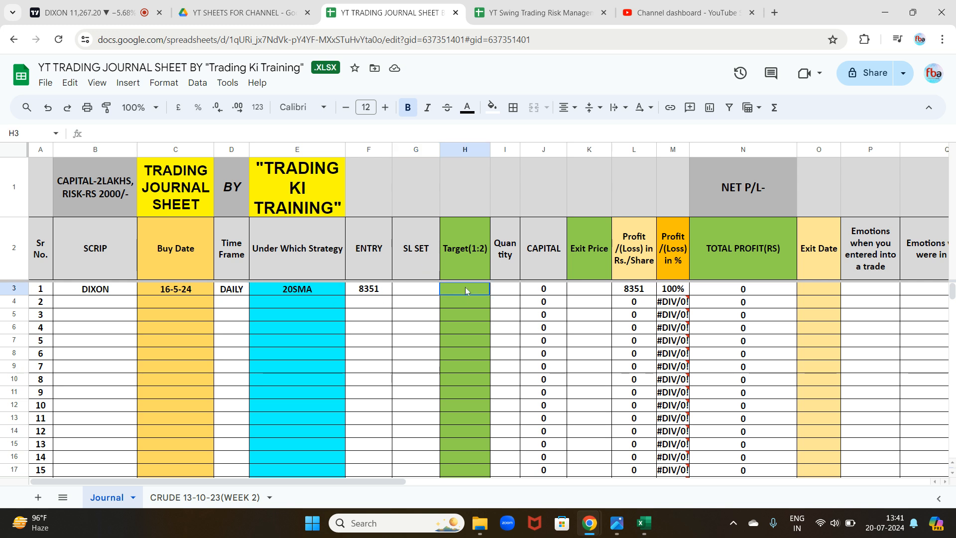
{"action": "left_click", "coordinate": [419, 288]}
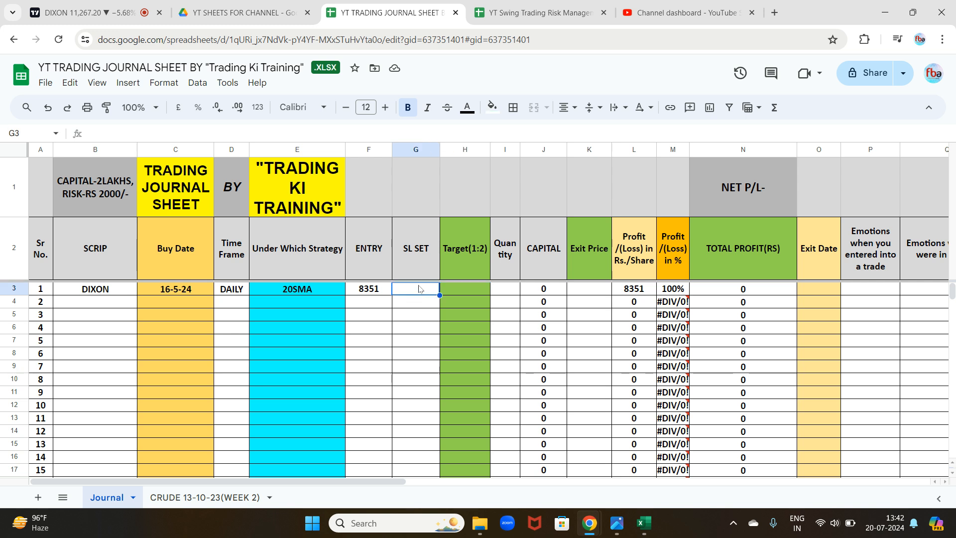
{"action": "left_click", "coordinate": [548, 13]}
{"action": "left_click", "coordinate": [97, 326]}
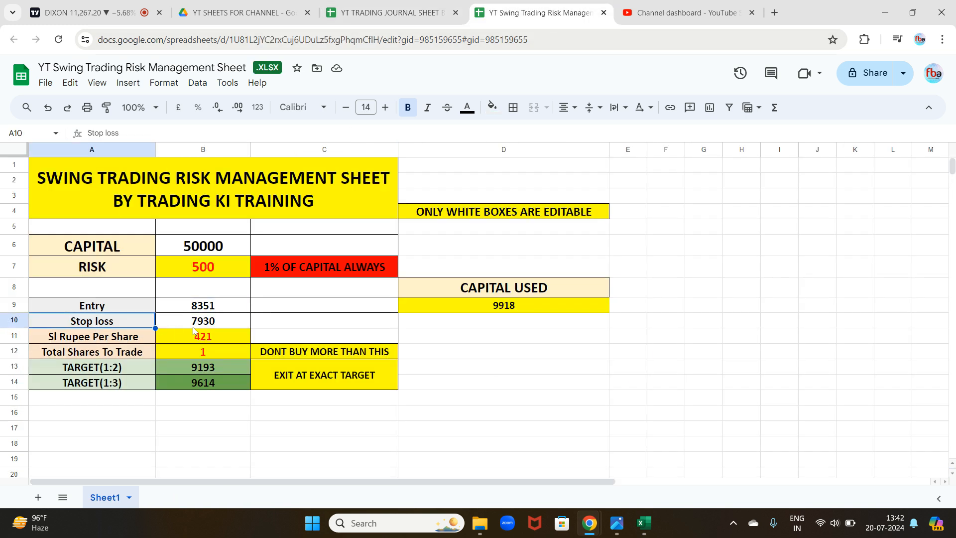
{"action": "key", "text": "Right"}
{"action": "left_click", "coordinate": [386, 13]}
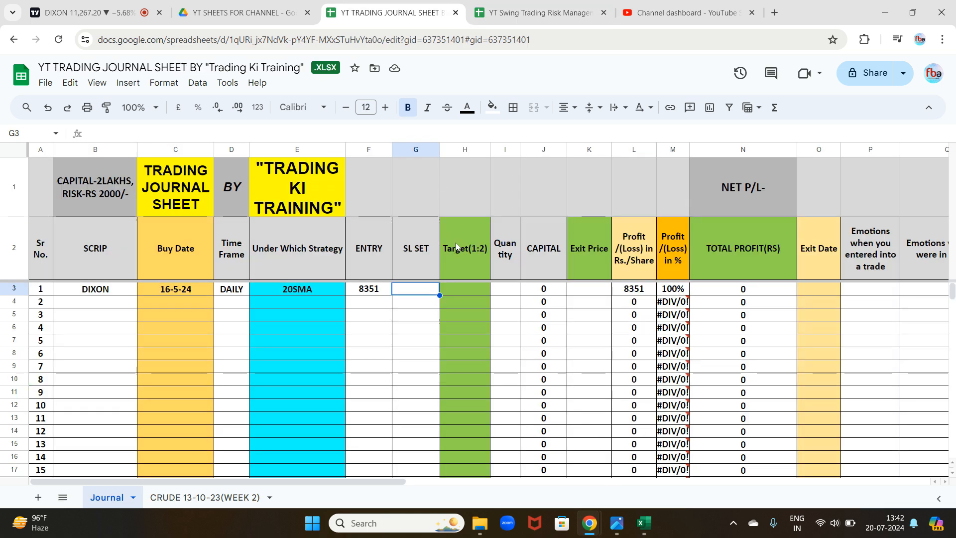
{"action": "type", "text": "7930"}
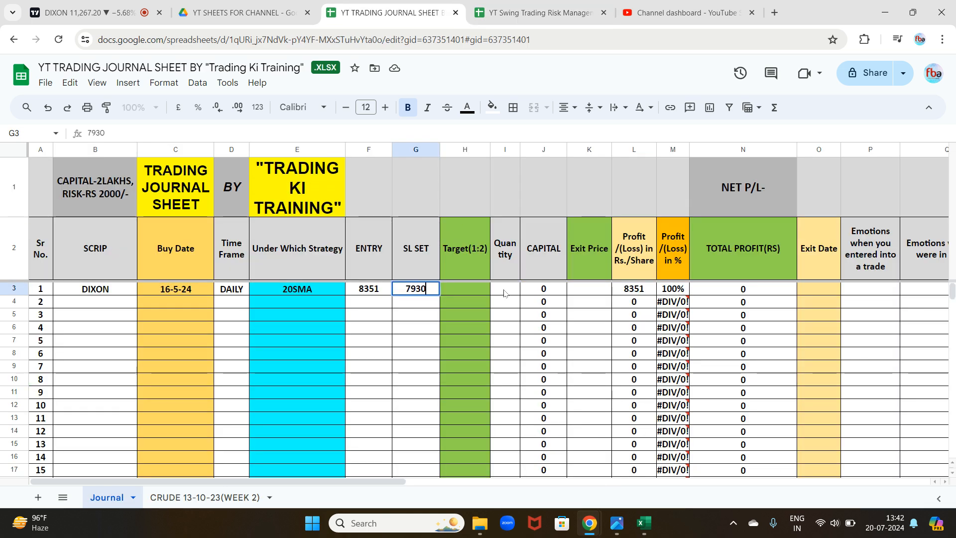
{"action": "key", "text": "Tab"}
Look up the 1:2 target in the risk management sheet and enter 9193 as the Dixon trade's Target(1:2) in the journal.
{"action": "left_click", "coordinate": [610, 15]}
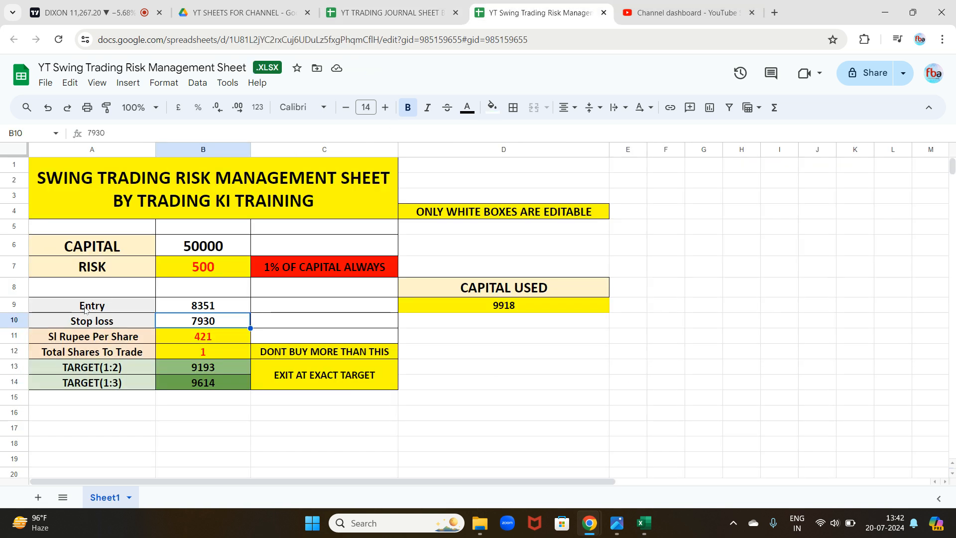
{"action": "left_click", "coordinate": [69, 367]}
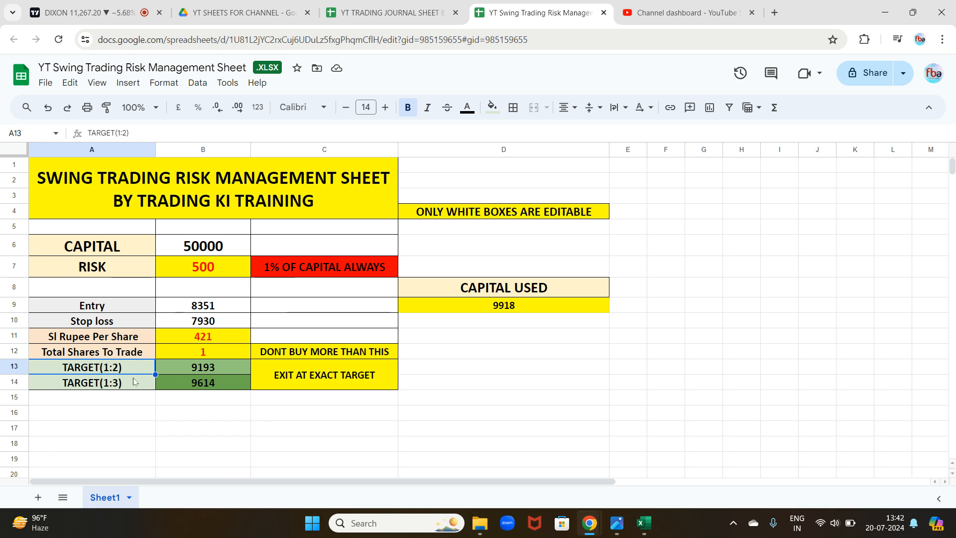
{"action": "left_click", "coordinate": [379, 10]}
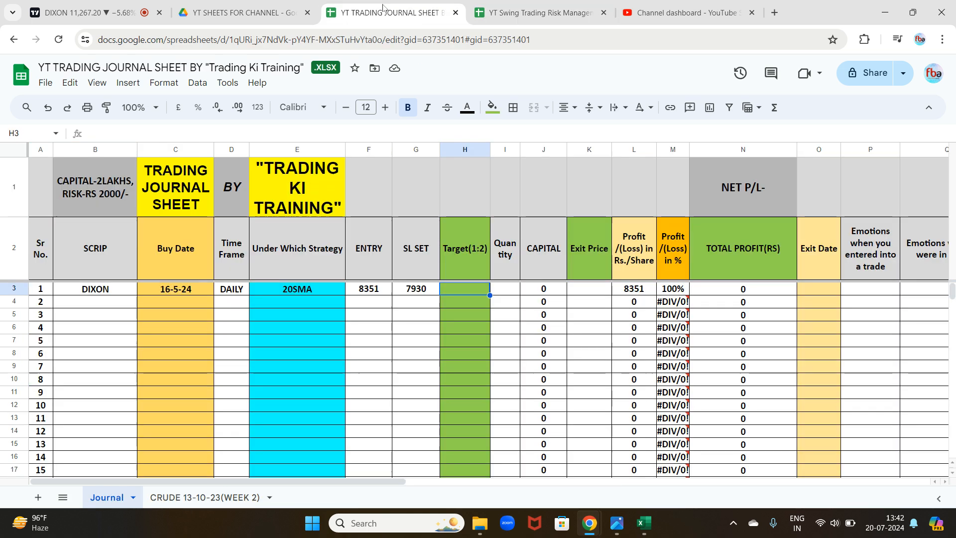
{"action": "left_click", "coordinate": [537, 13]}
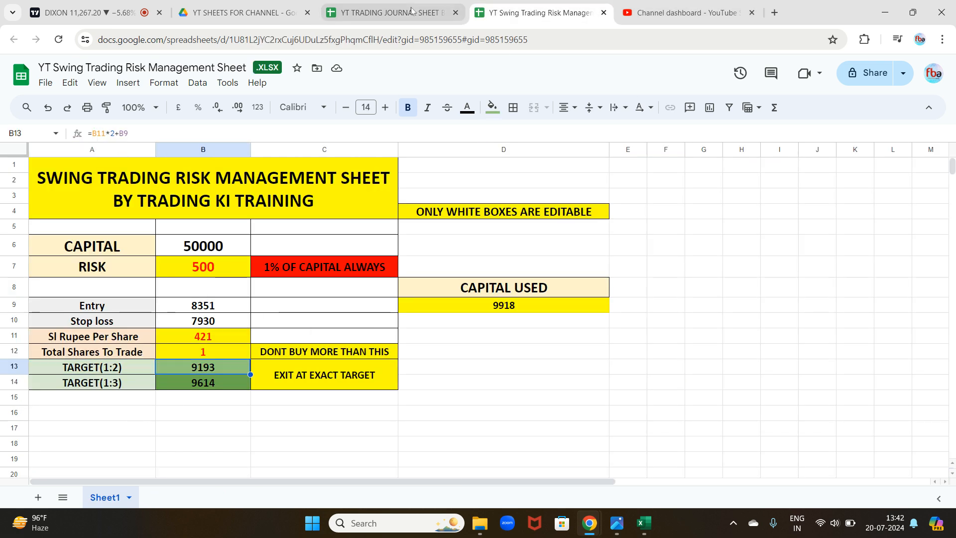
{"action": "left_click", "coordinate": [378, 13]}
{"action": "type", "text": "9193"}
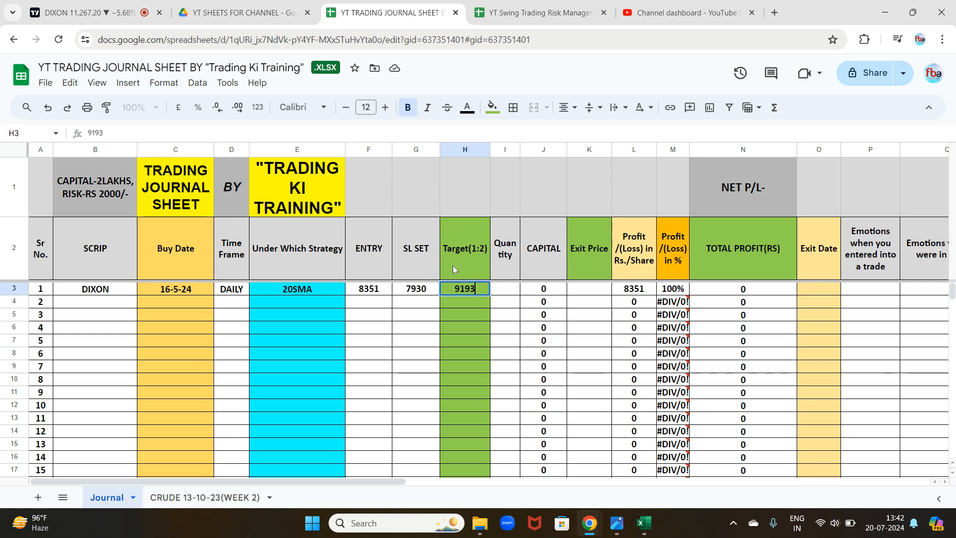
{"action": "left_click", "coordinate": [498, 289]}
Check the total shares to trade in the risk management sheet and enter 1 as the Dixon trade's Quantity in the journal.
{"action": "left_click", "coordinate": [572, 12]}
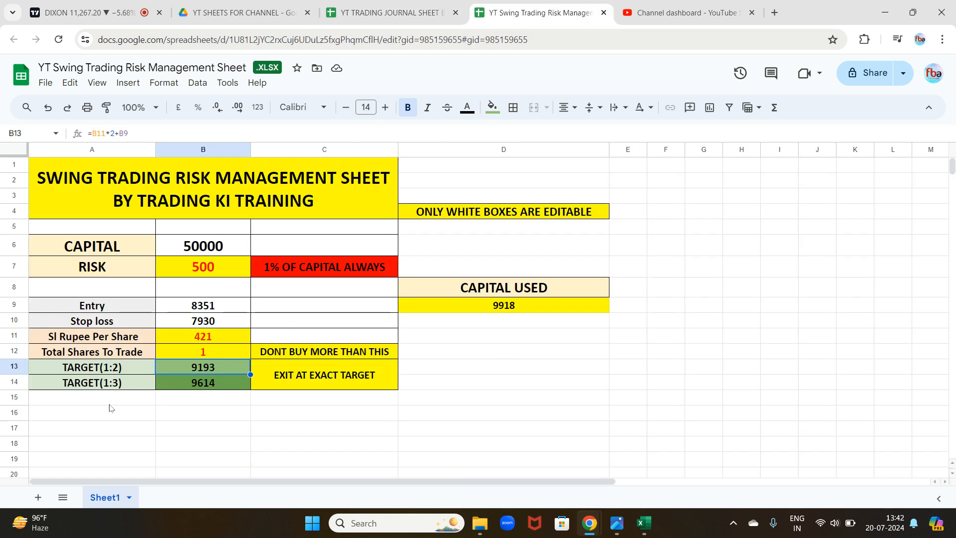
{"action": "left_click", "coordinate": [86, 352]}
{"action": "left_click", "coordinate": [378, 12]}
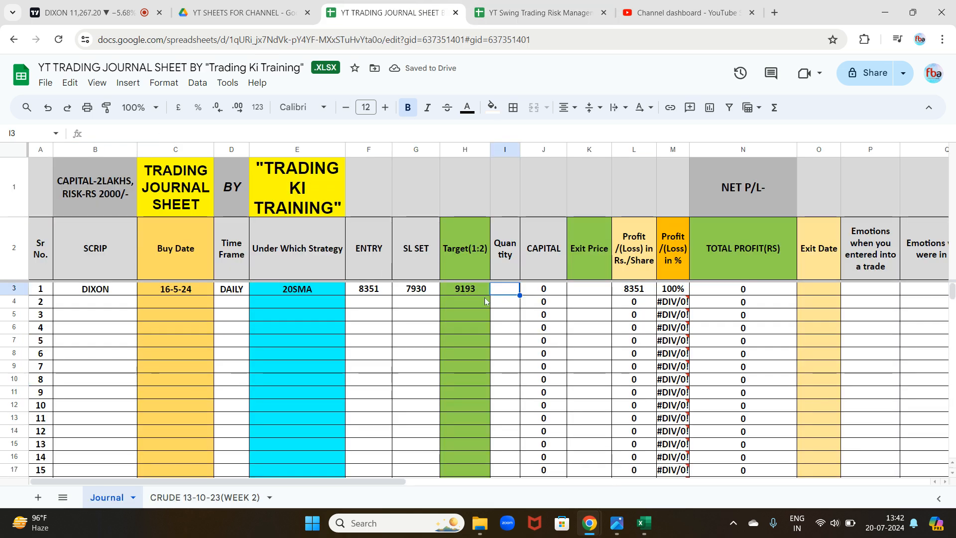
{"action": "type", "text": "1"}
Change the capital in the journal's header note in cell B1 to 50000.
{"action": "left_click", "coordinate": [81, 168]}
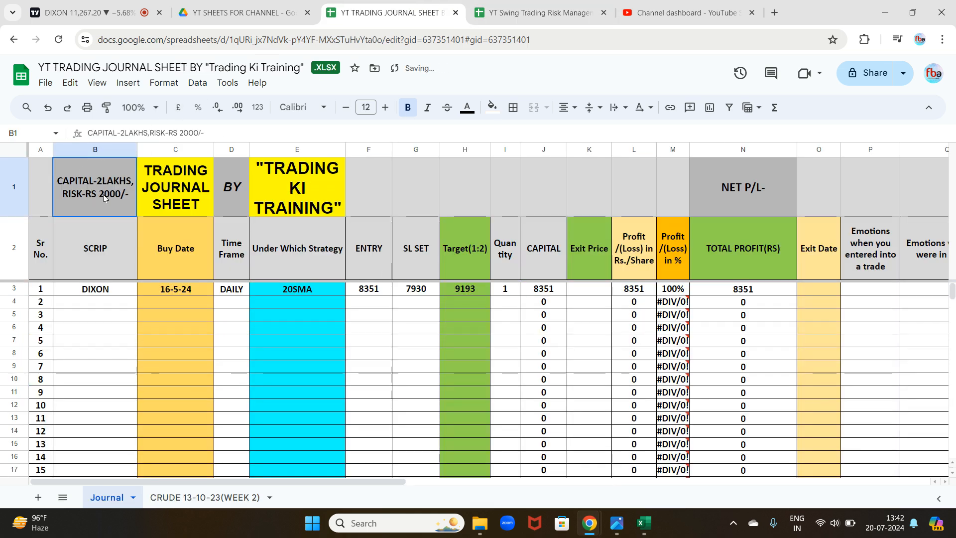
{"action": "double_click", "coordinate": [114, 178]}
{"action": "left_click", "coordinate": [130, 164]}
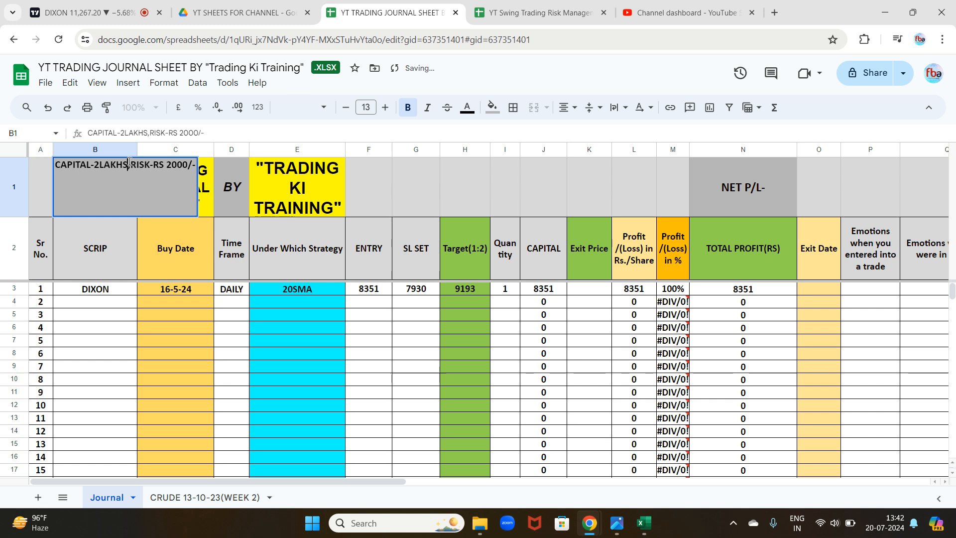
{"action": "key", "text": "BackSpace"}
{"action": "key", "text": "BackSpace"}
{"action": "key", "text": "BackSpace"}
{"action": "key", "text": "BackSpace"}
{"action": "key", "text": "BackSpace"}
{"action": "key", "text": "BackSpace"}
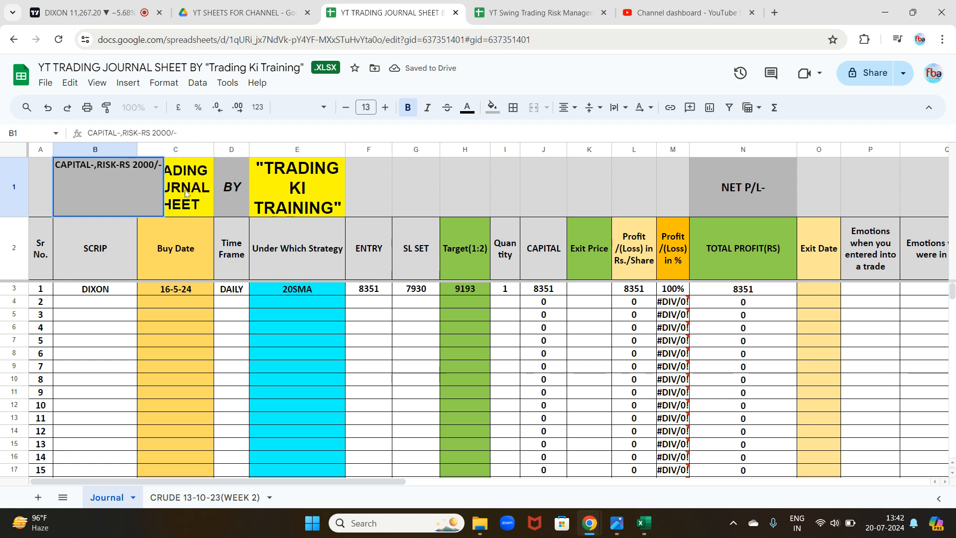
{"action": "type", "text": "50000"}
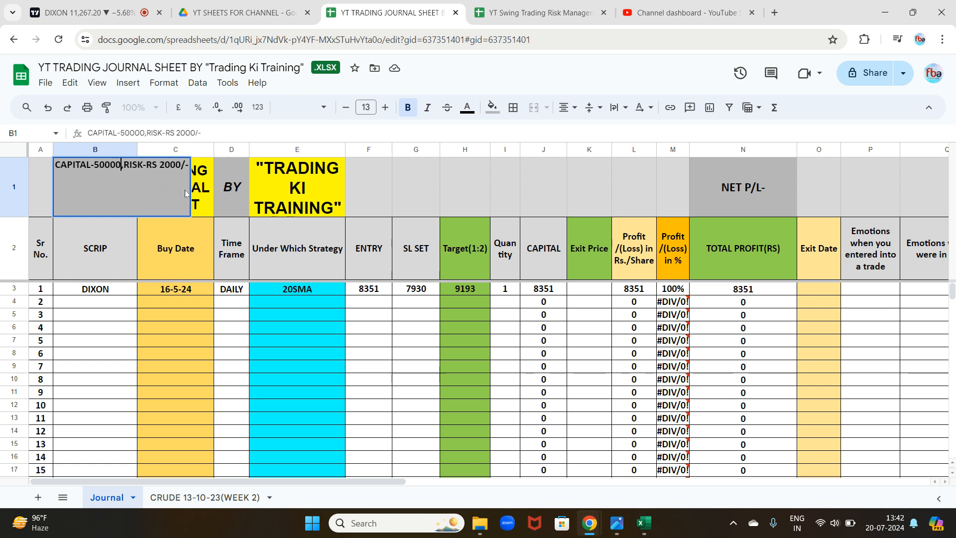
Change the risk amount in the B1 header note to RS 500/-.
{"action": "left_click", "coordinate": [172, 163]}
{"action": "key", "text": "BackSpace"}
{"action": "key", "text": "BackSpace"}
{"action": "key", "text": "BackSpace"}
{"action": "key", "text": "BackSpace"}
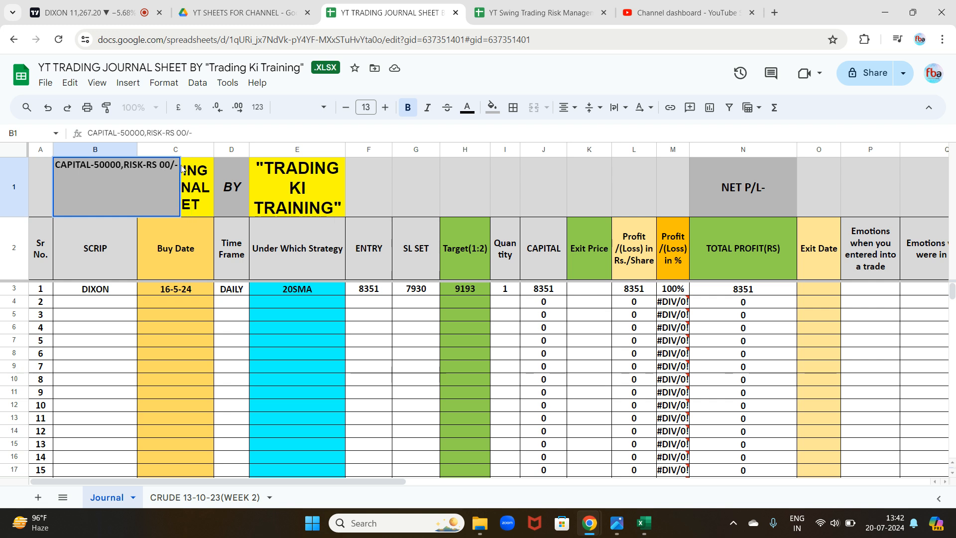
{"action": "type", "text": "500"}
{"action": "left_click", "coordinate": [114, 302]}
{"action": "left_click", "coordinate": [112, 199]}
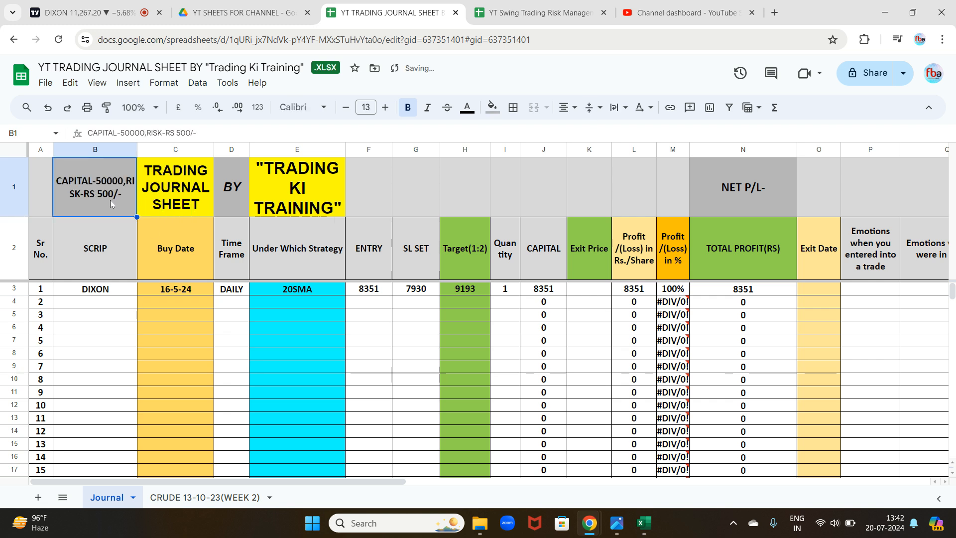
Enter 9193 as the Dixon trade's Exit Price, matching its 1:2 target.
{"action": "left_click", "coordinate": [592, 291]}
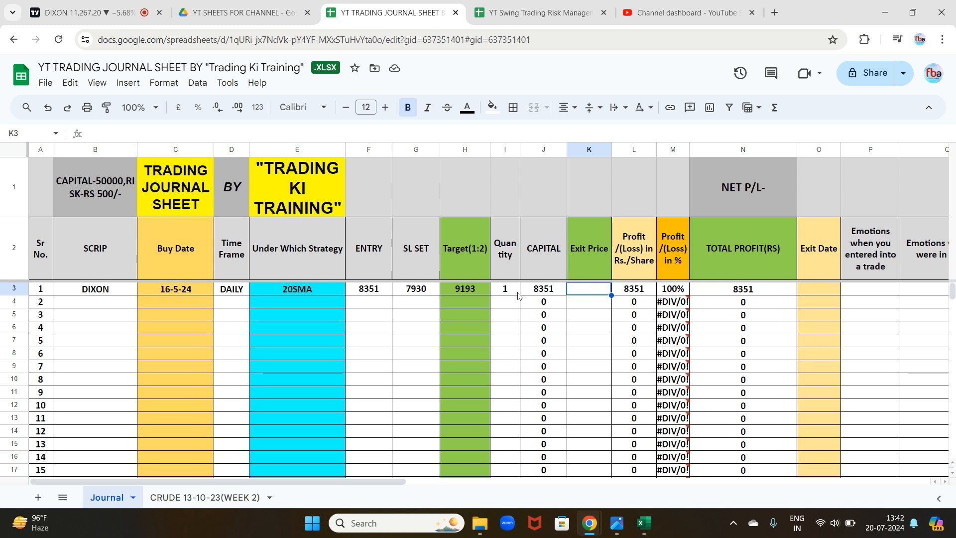
{"action": "left_click", "coordinate": [471, 293]}
{"action": "left_click", "coordinate": [577, 295]}
{"action": "type", "text": "9193"}
{"action": "left_click", "coordinate": [592, 307]}
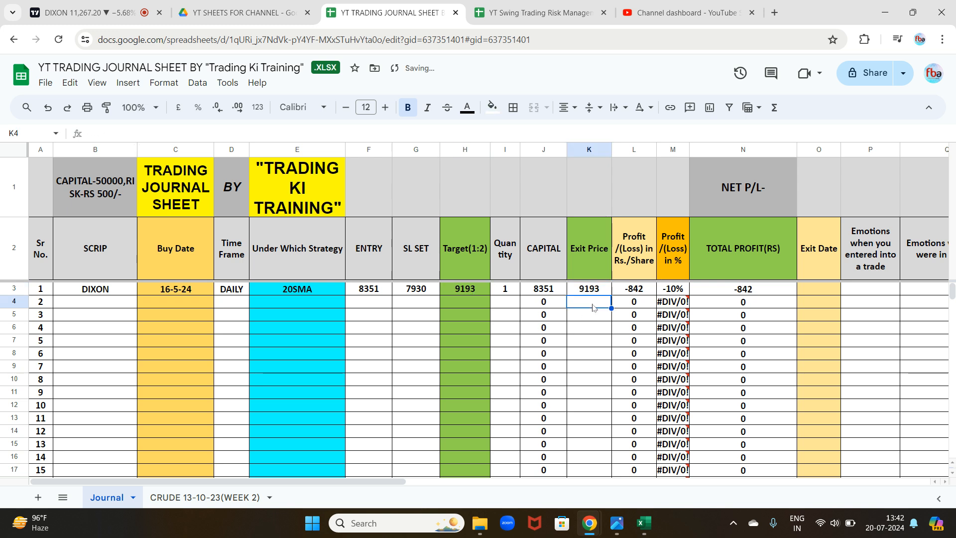
Examine the Dixon trade's profit formulas and compare the Profit/(Loss) in Rs./Share formulas in the rows beneath it.
{"action": "left_click", "coordinate": [764, 291]}
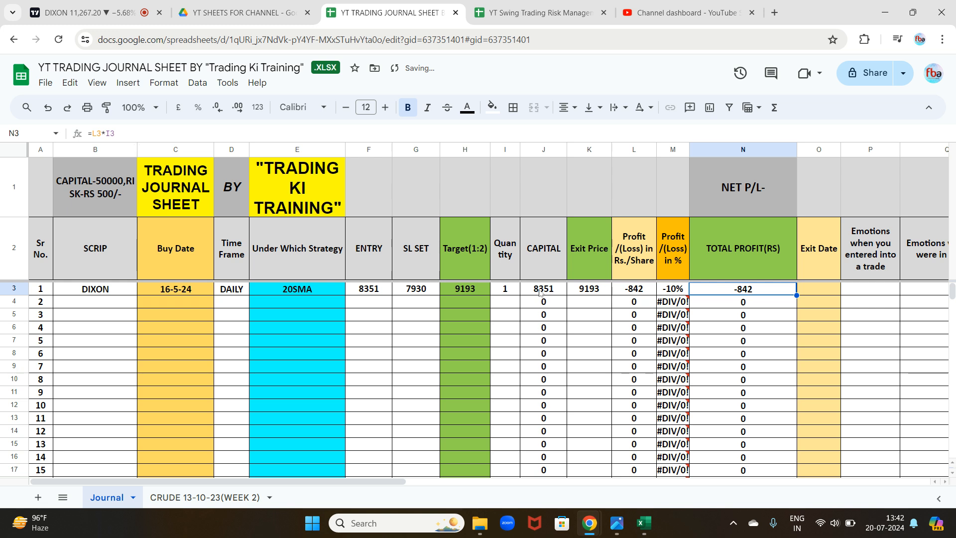
{"action": "left_click", "coordinate": [639, 294]}
{"action": "left_click", "coordinate": [679, 292]}
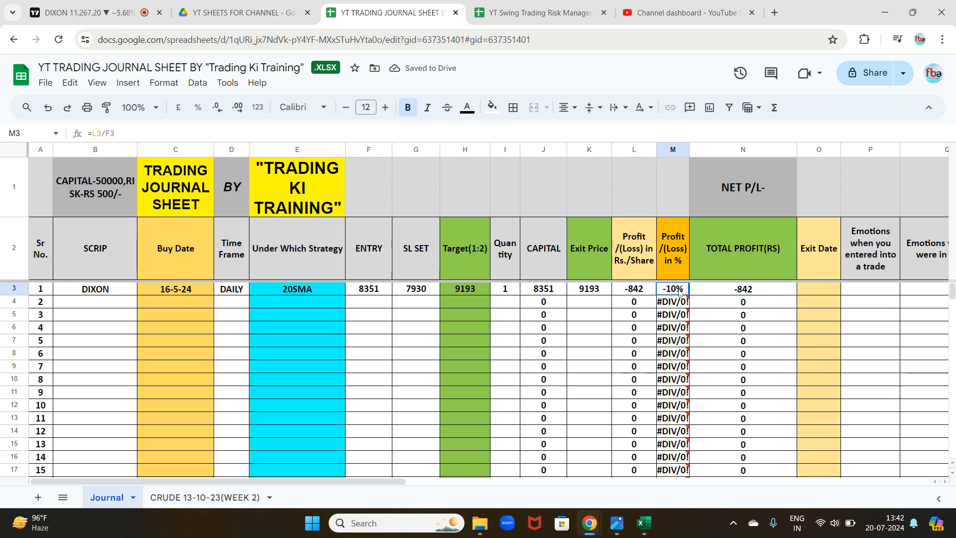
{"action": "left_click", "coordinate": [641, 294]}
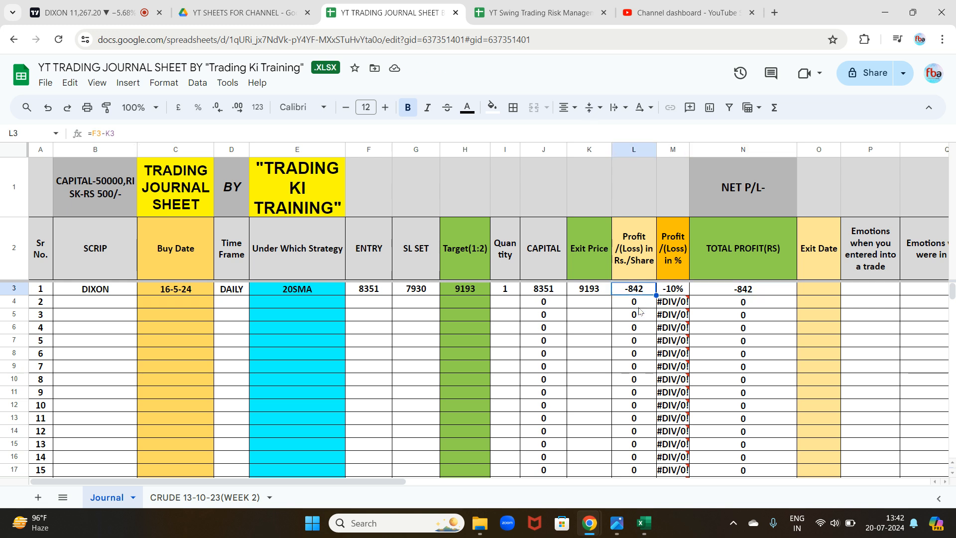
{"action": "left_click", "coordinate": [636, 304]}
{"action": "left_click", "coordinate": [635, 317]}
{"action": "left_click", "coordinate": [634, 306]}
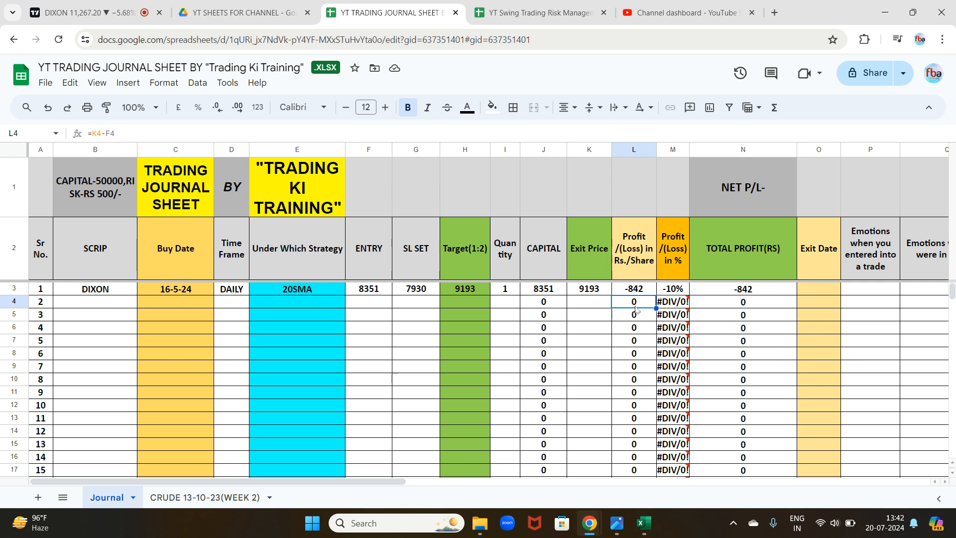
{"action": "left_click", "coordinate": [636, 319]}
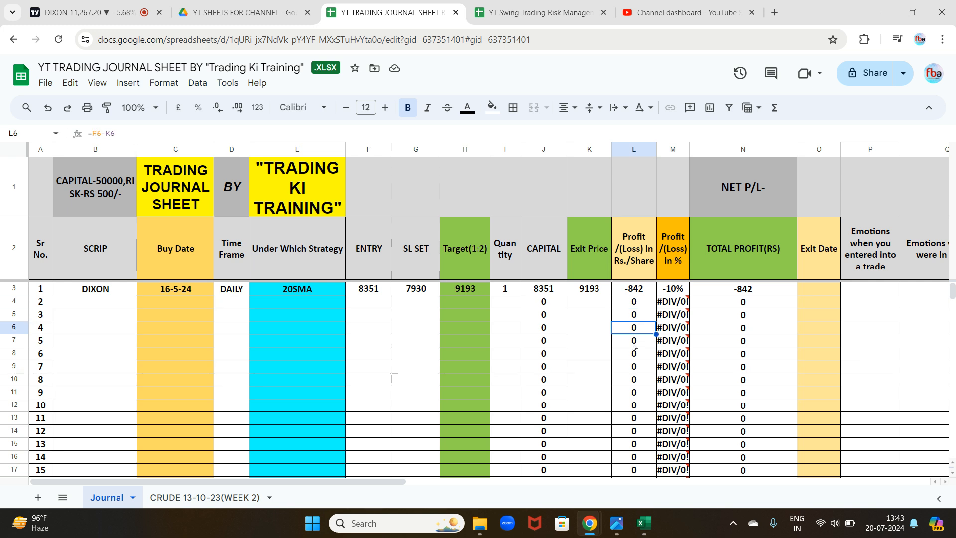
{"action": "left_click", "coordinate": [633, 345]}
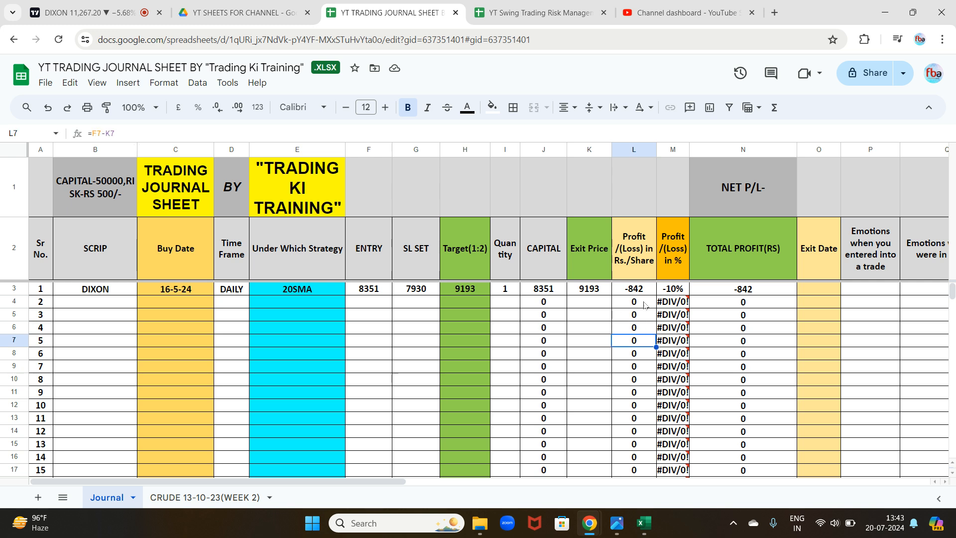
{"action": "left_click", "coordinate": [387, 291]}
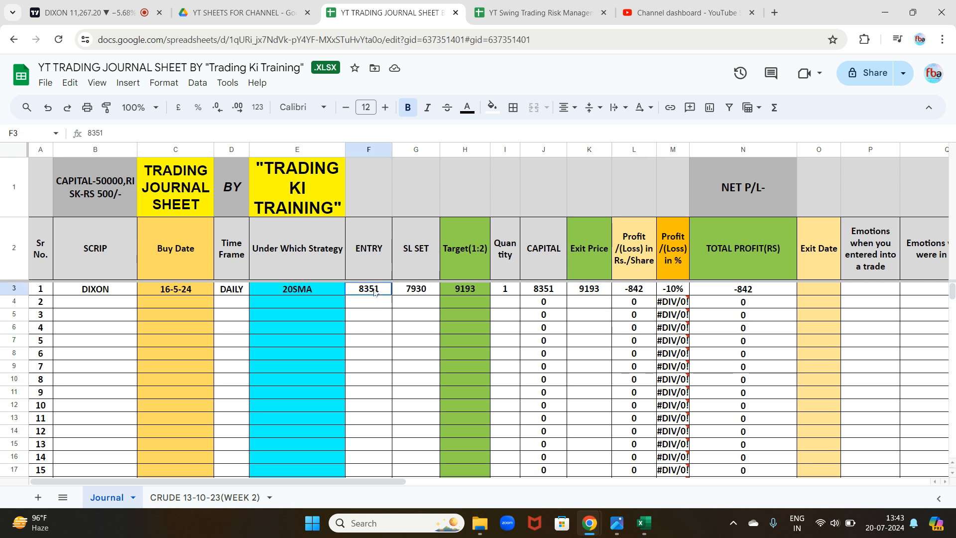
{"action": "left_click", "coordinate": [581, 292]}
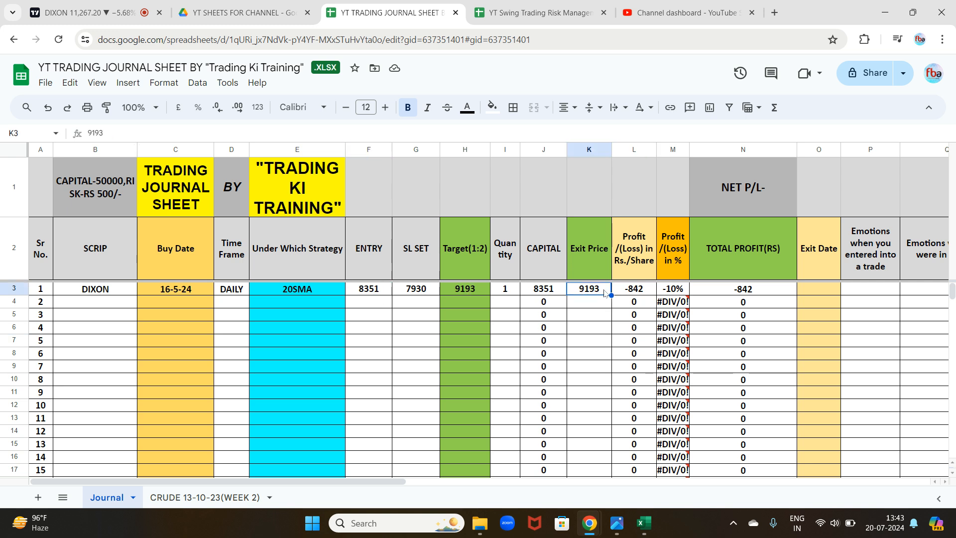
{"action": "left_click", "coordinate": [644, 294]}
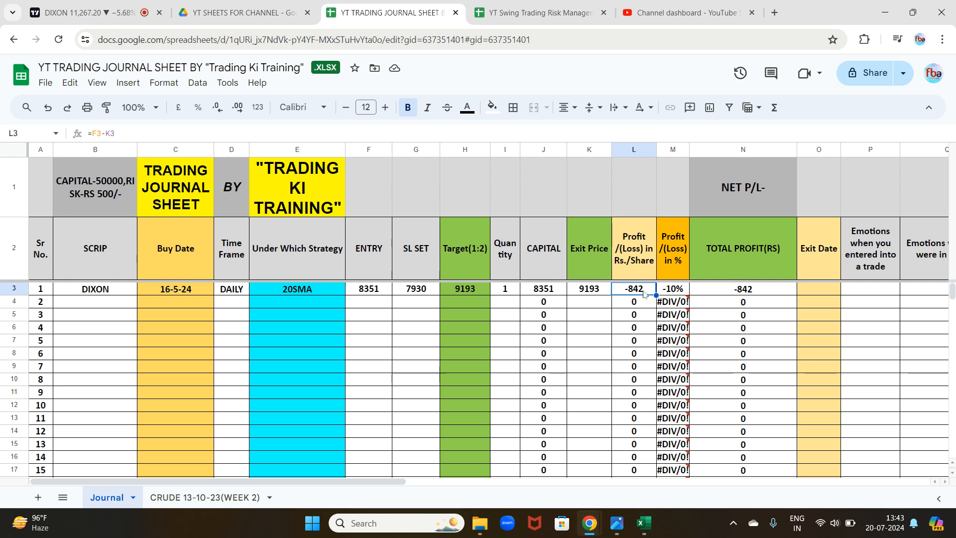
Copy the exit-minus-entry formula =K4-F4 from L4 across L3:L10 and check the copied formulas.
{"action": "left_click", "coordinate": [641, 306]}
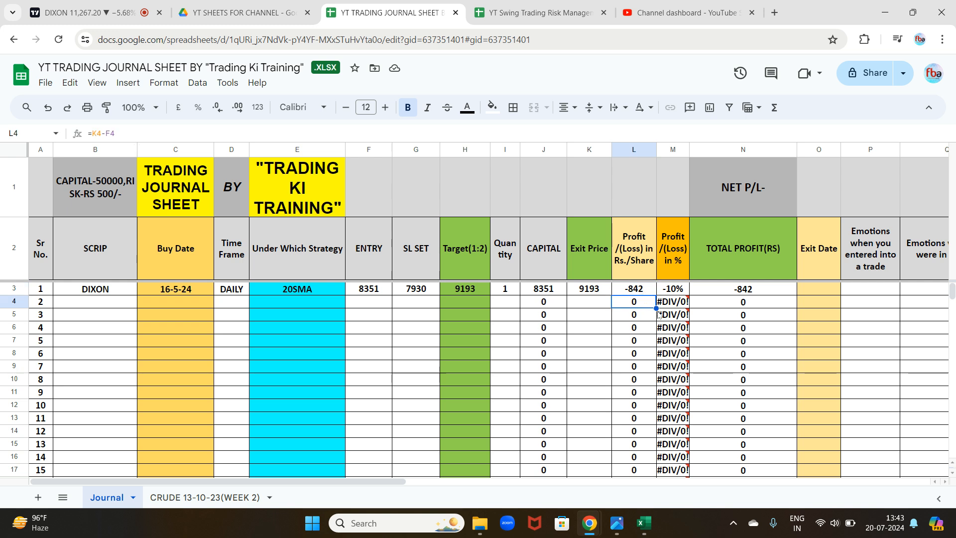
{"action": "left_click_drag", "start_coordinate": [656, 308], "coordinate": [652, 384]}
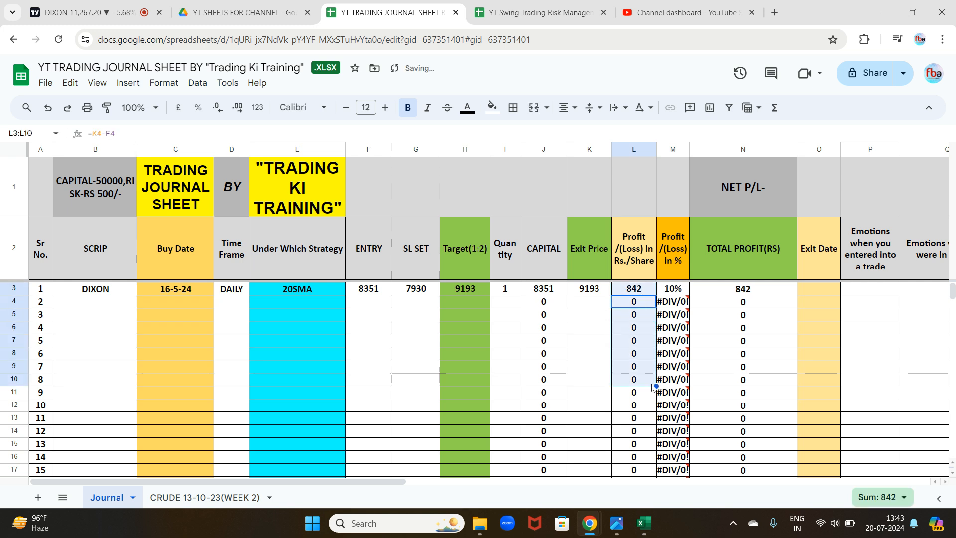
{"action": "left_click", "coordinate": [643, 409]}
{"action": "left_click", "coordinate": [649, 433]}
{"action": "left_click", "coordinate": [649, 381]}
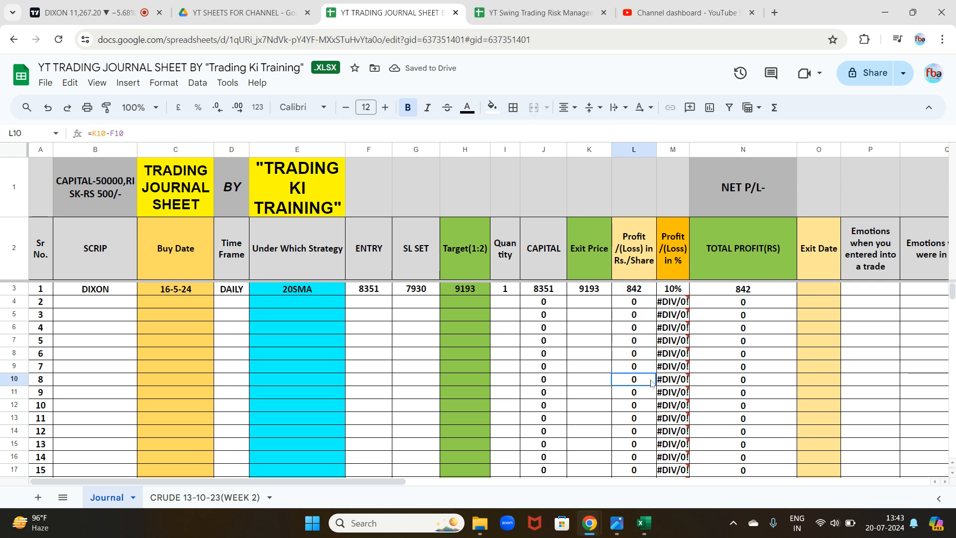
{"action": "left_click", "coordinate": [638, 343]}
{"action": "left_click", "coordinate": [633, 325]}
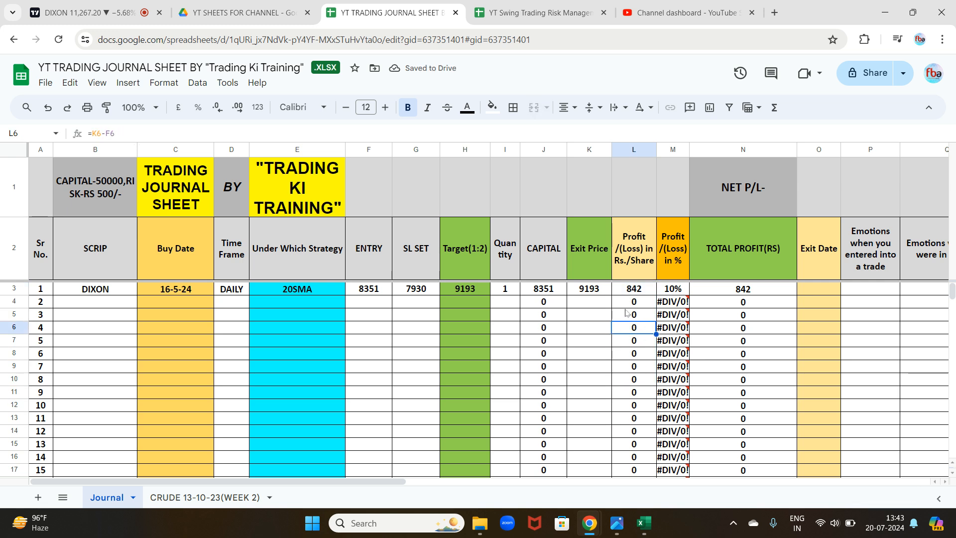
Fill the =K3-F3 formula from L3 down the Profit/(Loss) in Rs./Share column to row 95.
{"action": "left_click", "coordinate": [371, 291]}
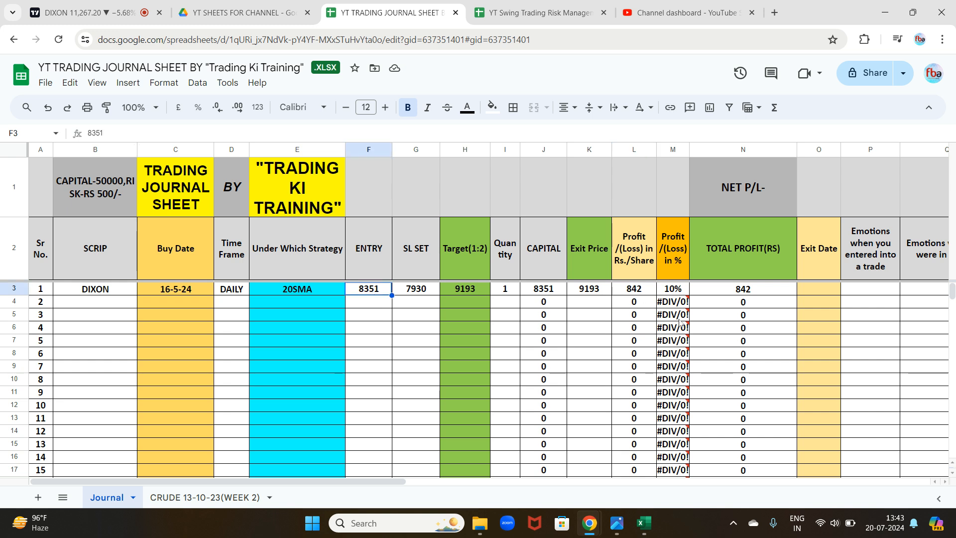
{"action": "left_click", "coordinate": [647, 291]}
{"action": "left_click_drag", "start_coordinate": [655, 296], "coordinate": [652, 316]}
{"action": "scroll", "coordinate": [652, 333], "scroll_direction": "up", "scroll_amount": 20}
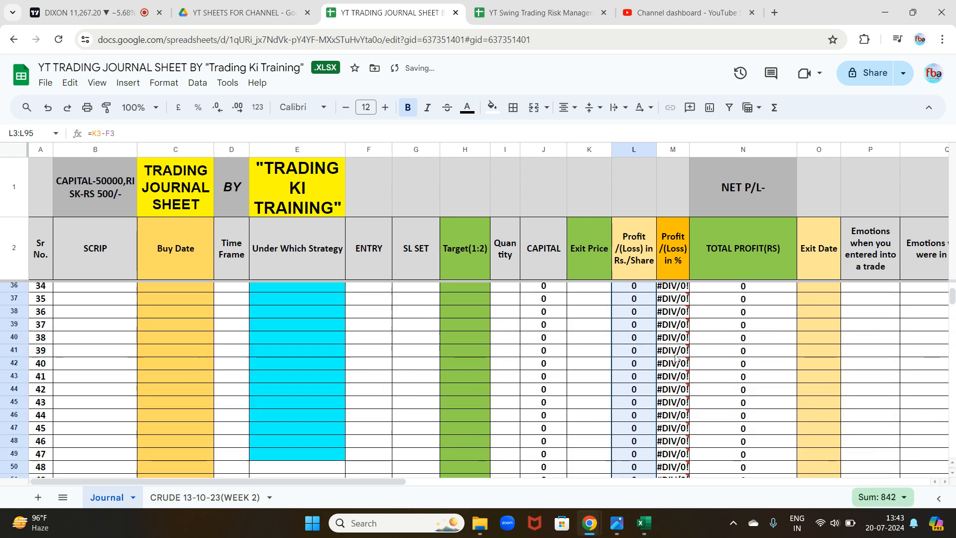
Review the Dixon trade's Exit Price along with its Profit/(Loss) per share and TOTAL PROFIT(RS) formulas.
{"action": "key", "text": "Down"}
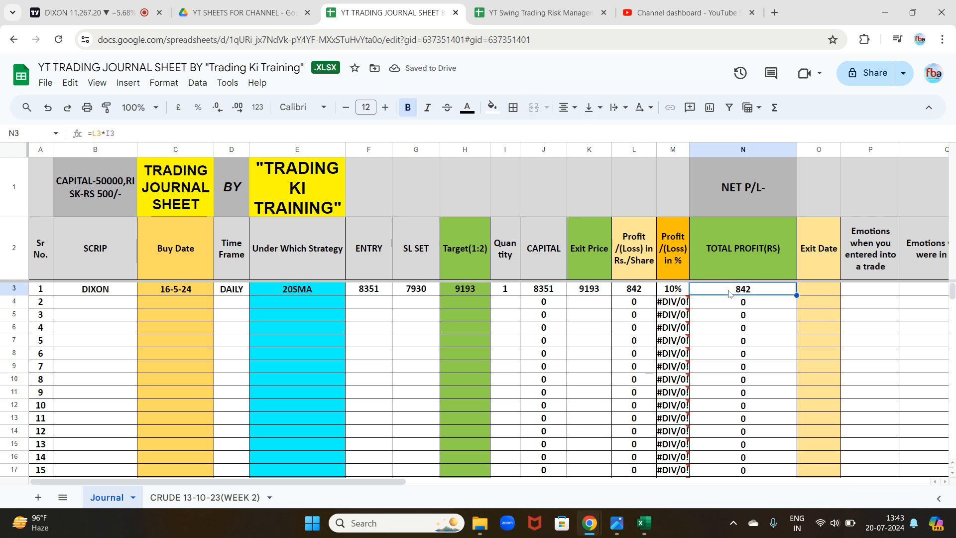
{"action": "left_click", "coordinate": [629, 289]}
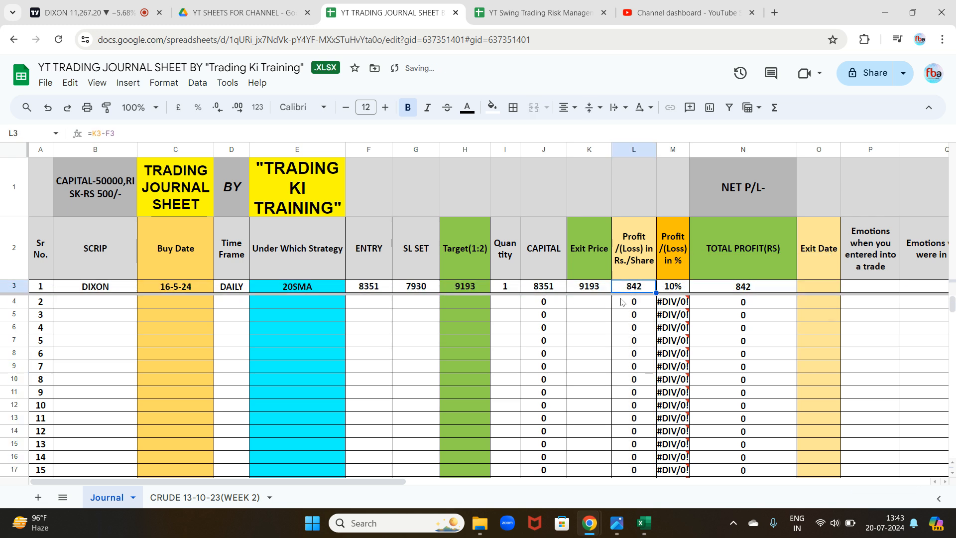
{"action": "left_click", "coordinate": [597, 288]}
{"action": "left_click", "coordinate": [626, 292]}
{"action": "left_click", "coordinate": [591, 289]}
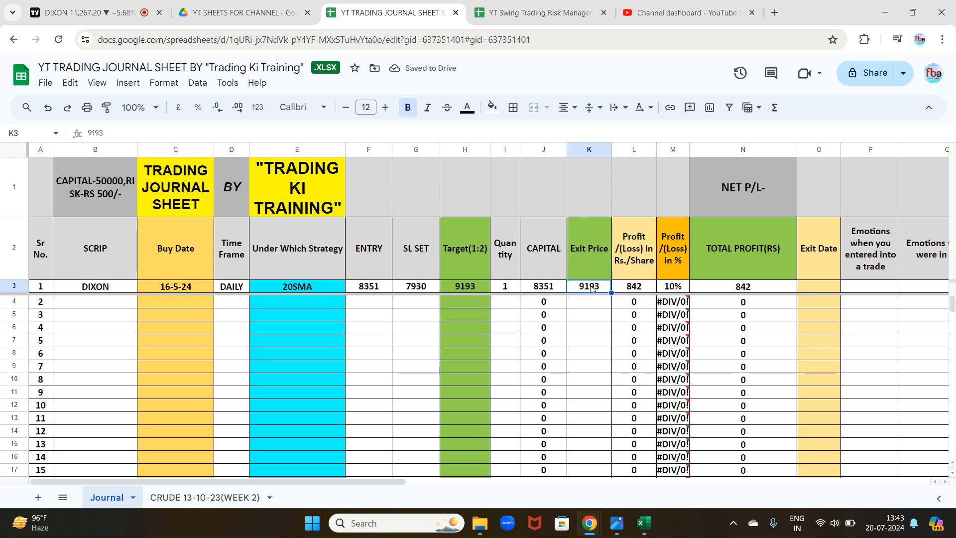
{"action": "left_click", "coordinate": [631, 289]}
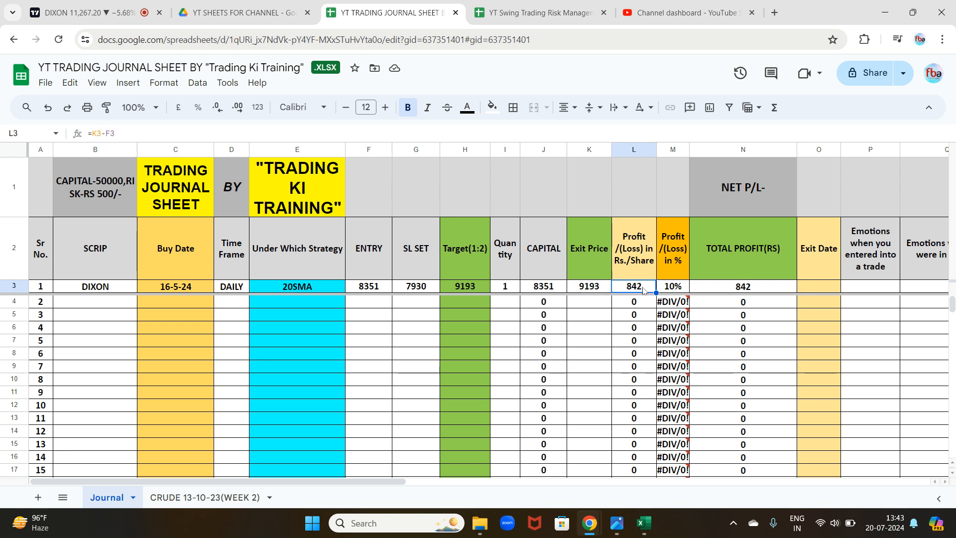
{"action": "left_click", "coordinate": [691, 290]}
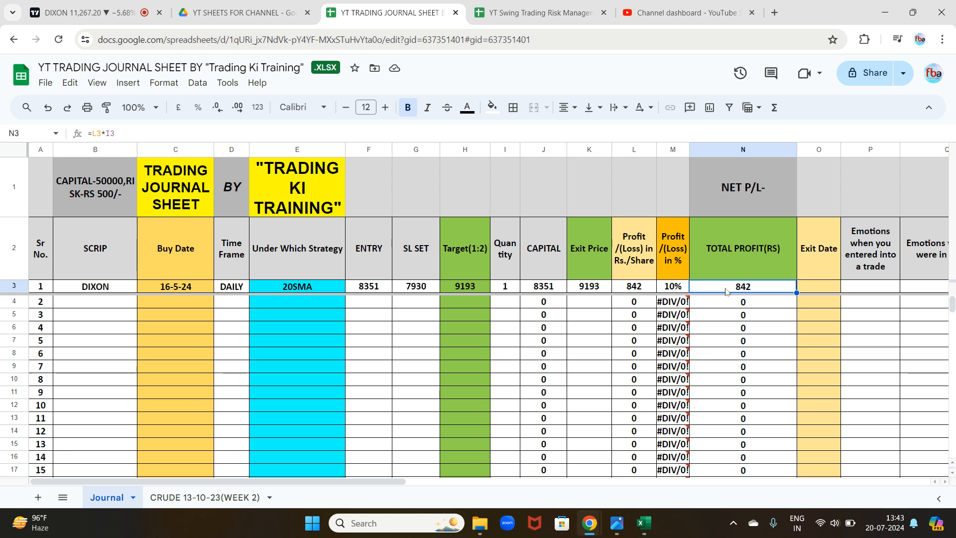
Try 7930, the trade's stop-loss price, as the Dixon Exit Price to demonstrate a losing exit.
{"action": "left_click", "coordinate": [587, 290]}
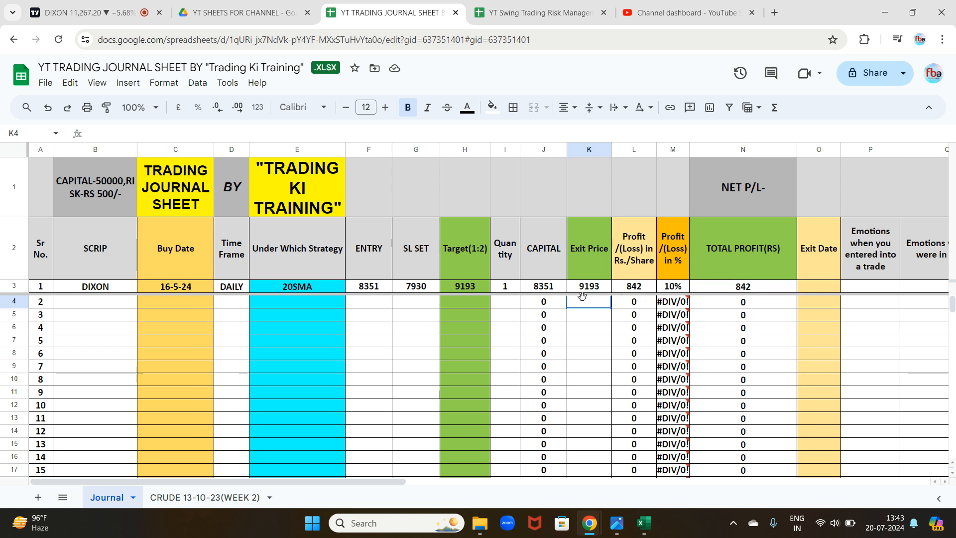
{"action": "type", "text": "7930"}
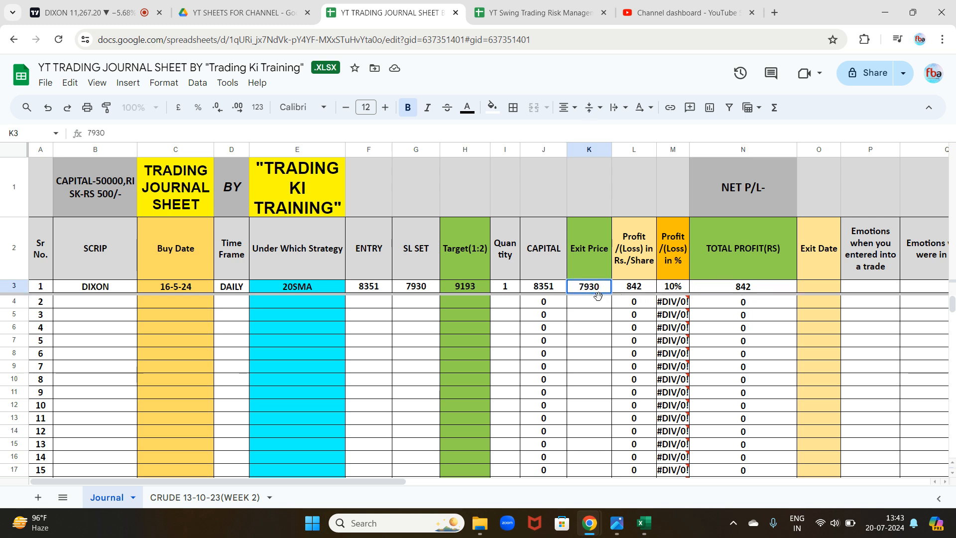
{"action": "key", "text": "Return"}
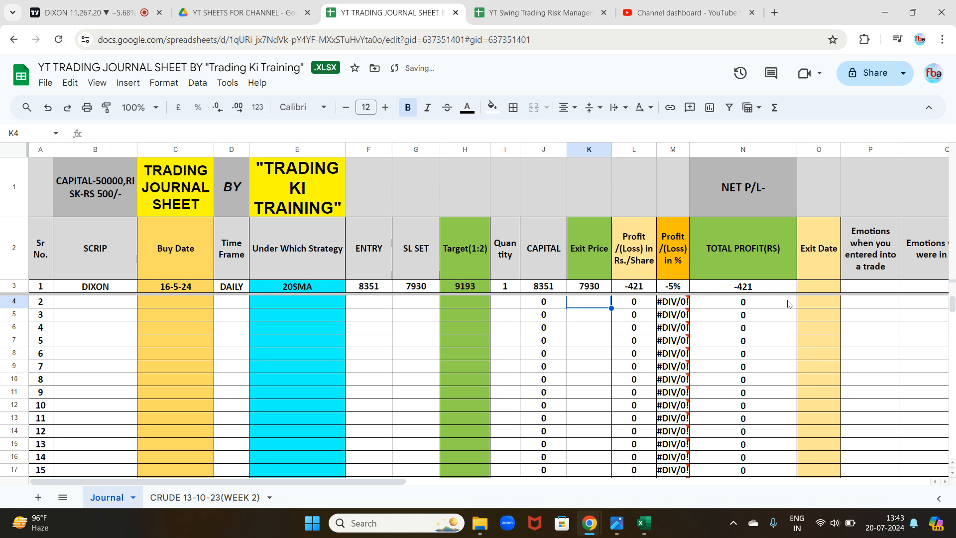
Compare the Dixon trade's total loss with the RISK amount in the swing trading risk management sheet.
{"action": "left_click", "coordinate": [741, 290]}
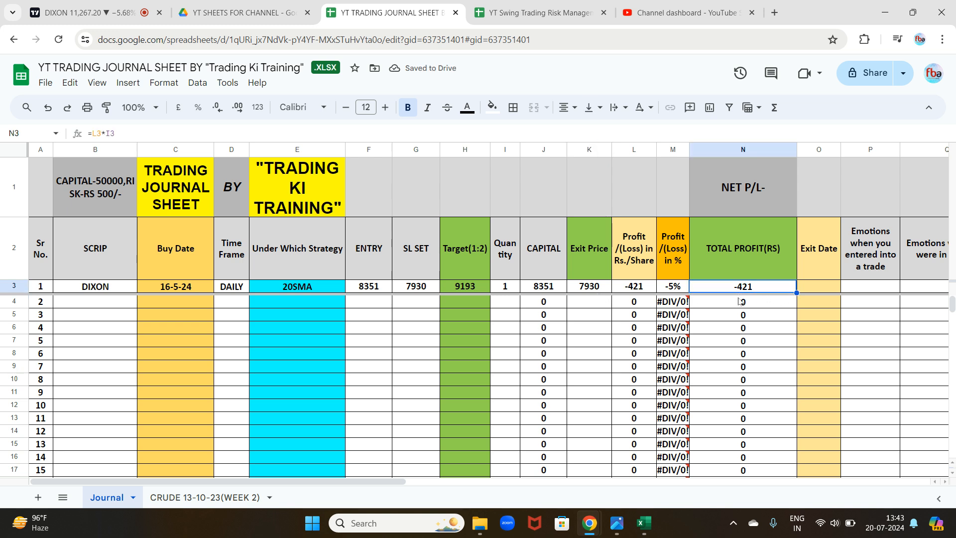
{"action": "left_click", "coordinate": [517, 13]}
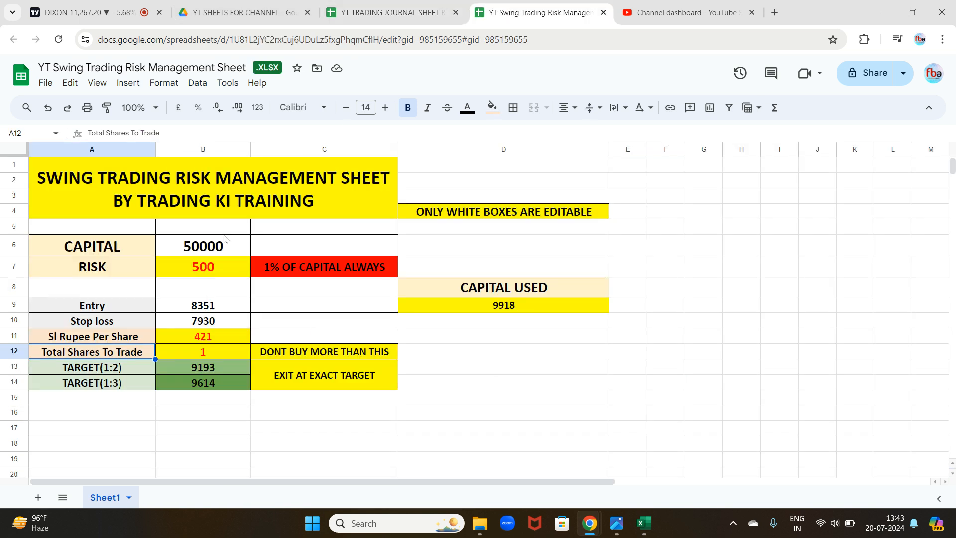
{"action": "left_click", "coordinate": [182, 266]}
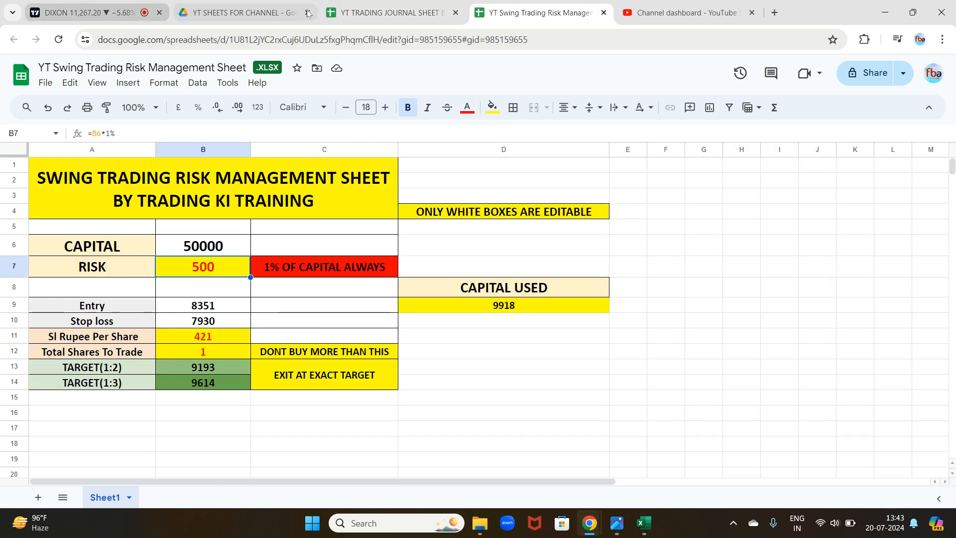
{"action": "left_click", "coordinate": [388, 12]}
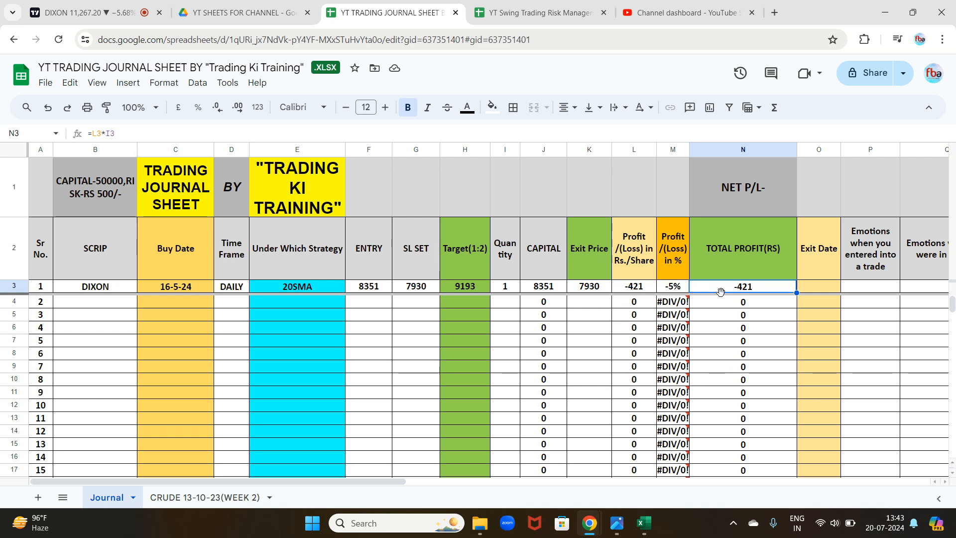
{"action": "left_click", "coordinate": [818, 294]}
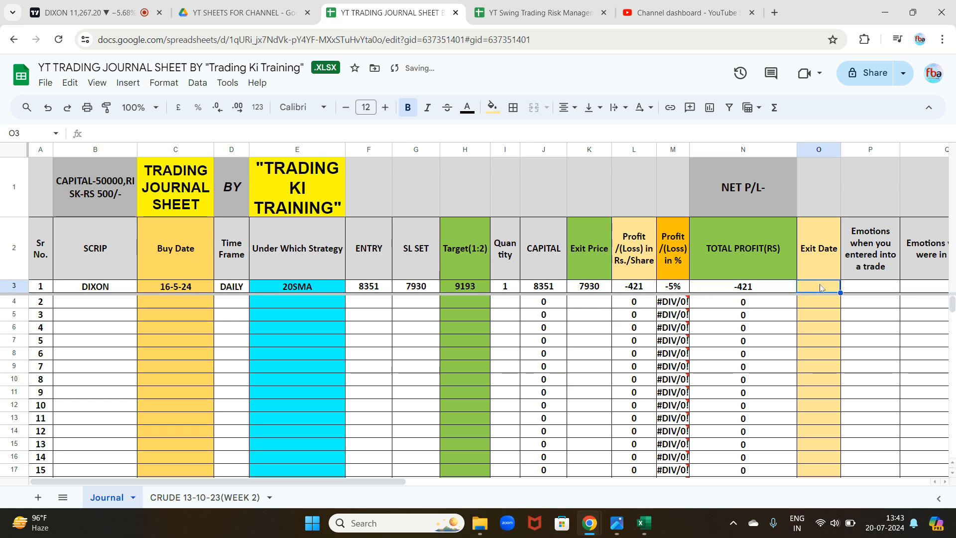
{"action": "left_click", "coordinate": [752, 319]}
{"action": "left_click", "coordinate": [191, 331]}
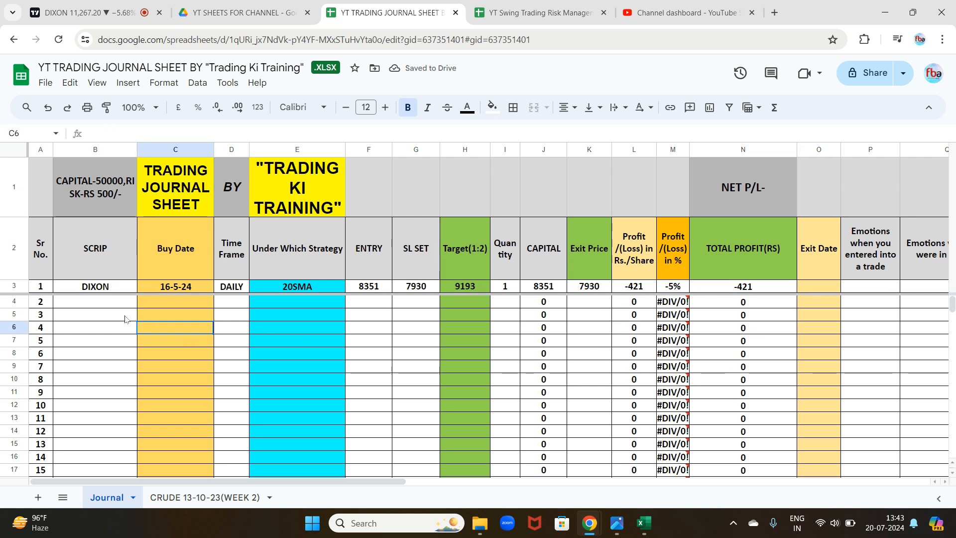
{"action": "left_click_drag", "start_coordinate": [14, 294], "coordinate": [18, 307]}
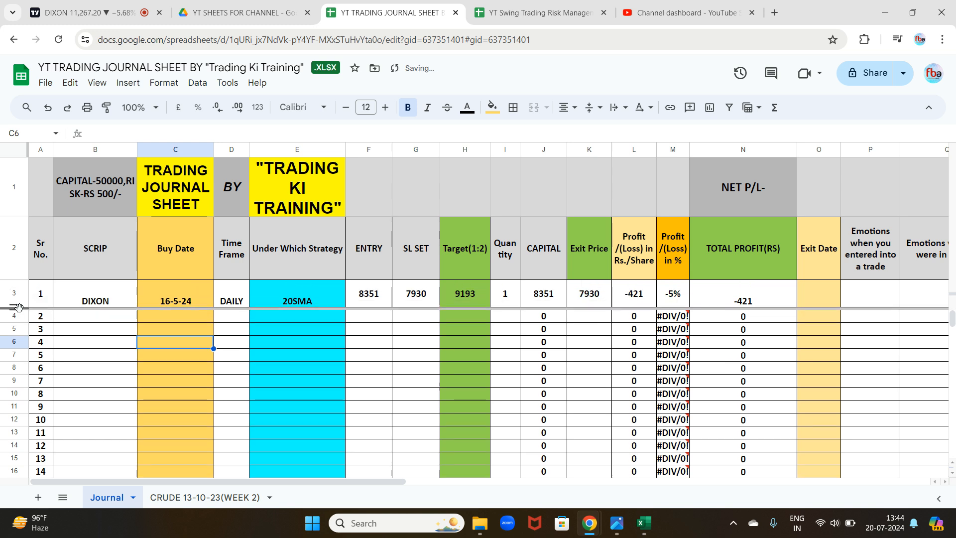
Undo the last changes to row 3's height, the Dixon Exit Price and the frozen rows.
{"action": "left_click", "coordinate": [48, 107]}
{"action": "left_click", "coordinate": [49, 107]}
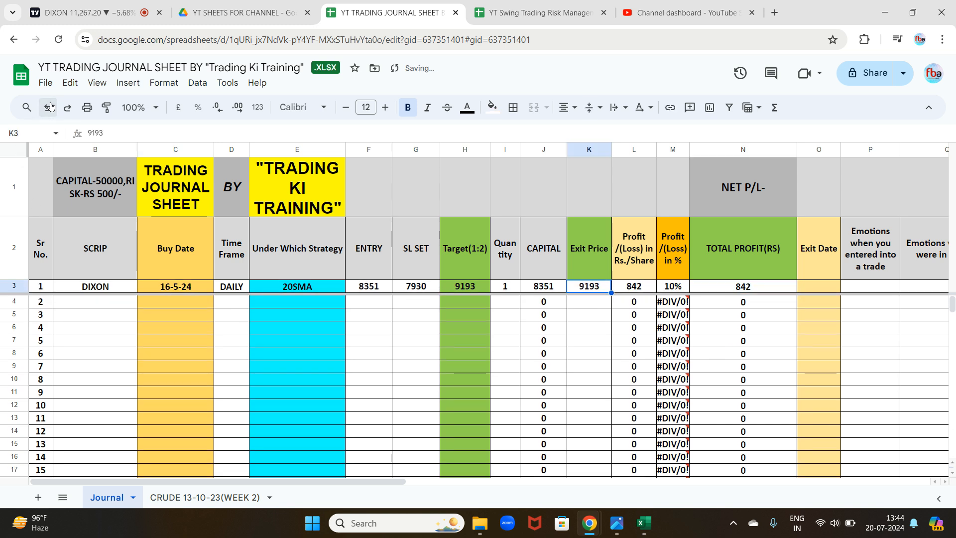
{"action": "left_click", "coordinate": [48, 107]}
{"action": "left_click", "coordinate": [573, 292]}
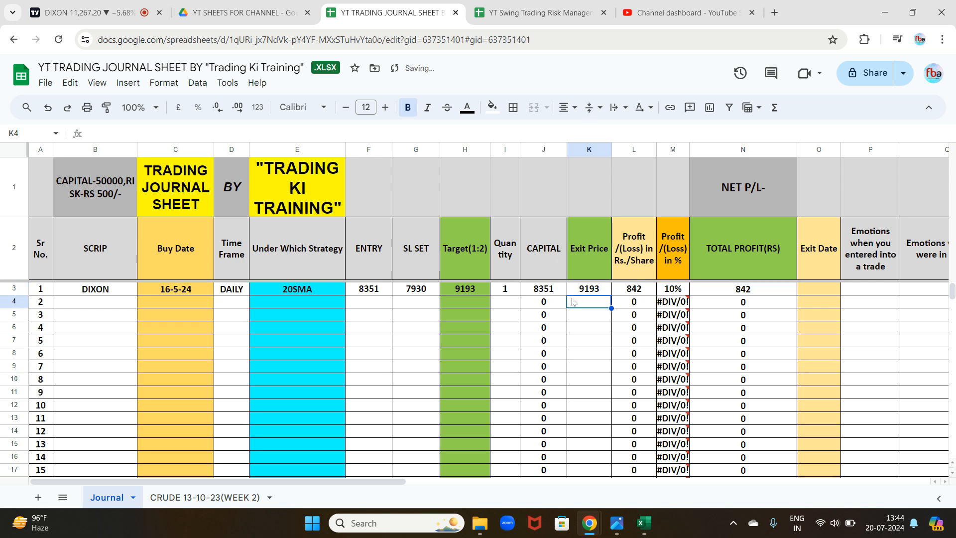
{"action": "left_click", "coordinate": [635, 292]}
Look up the exit day on Dixon's daily TradingView chart and enter 22-5-24 as the trade's Exit Date in the journal.
{"action": "left_click", "coordinate": [828, 289]}
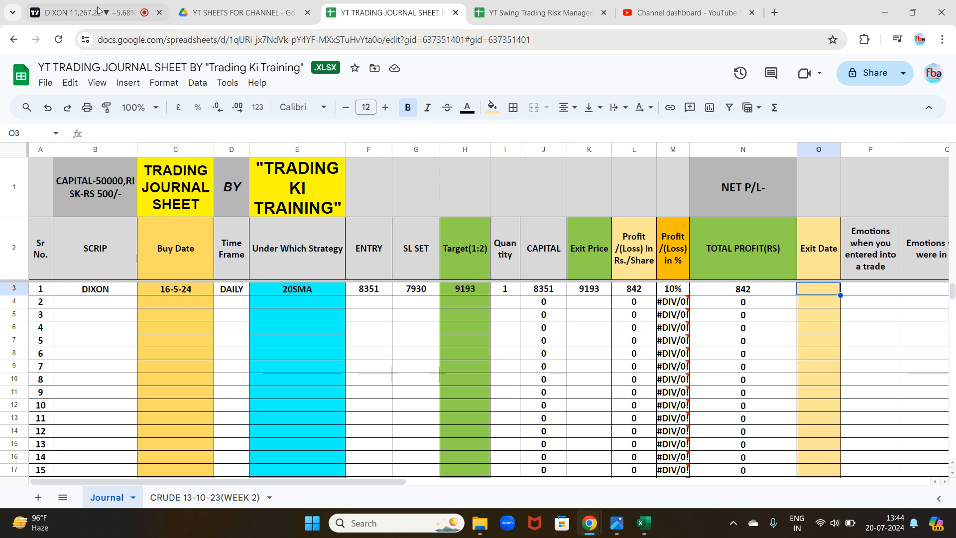
{"action": "left_click", "coordinate": [79, 12]}
{"action": "left_click_drag", "start_coordinate": [709, 239], "coordinate": [644, 259]}
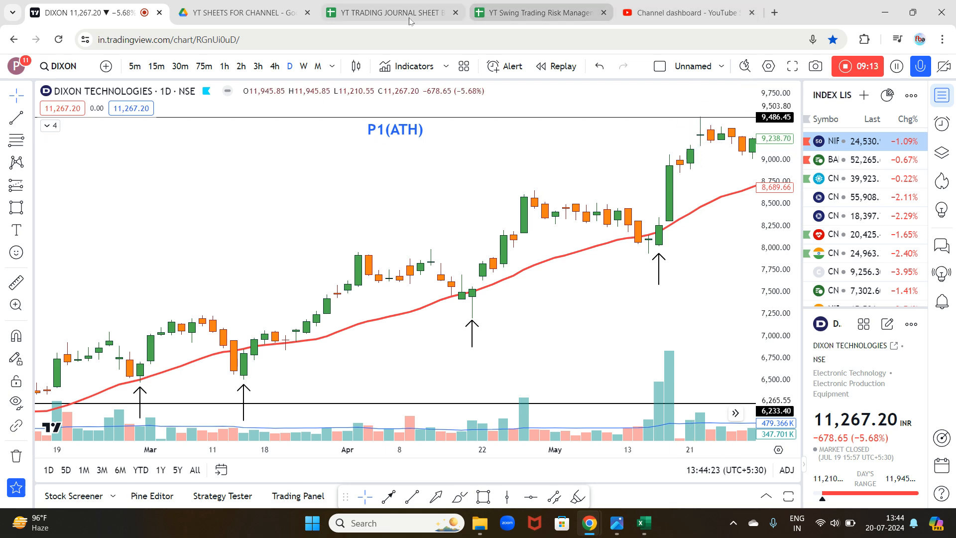
{"action": "left_click", "coordinate": [393, 13]}
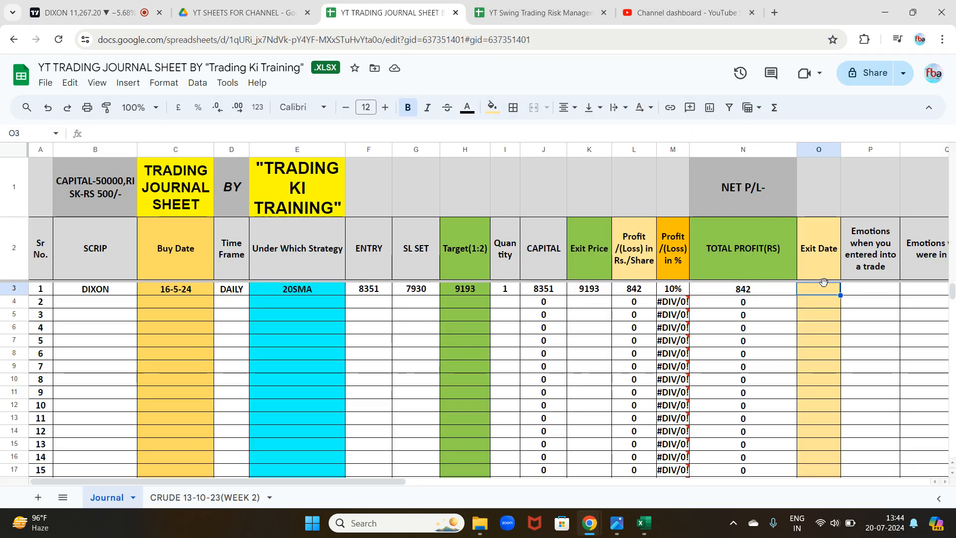
{"action": "type", "text": "22-5-2024"}
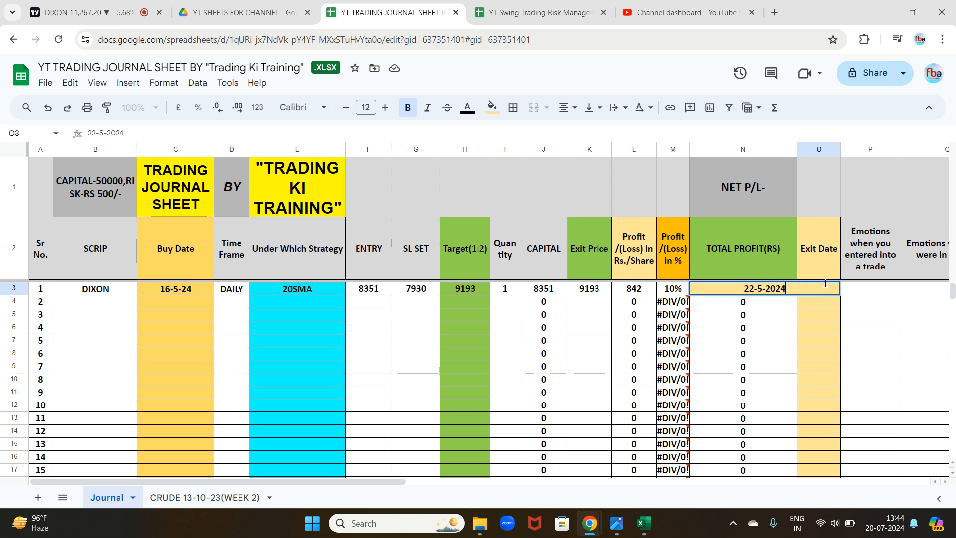
{"action": "left_click", "coordinate": [863, 303]}
{"action": "left_click", "coordinate": [826, 290]}
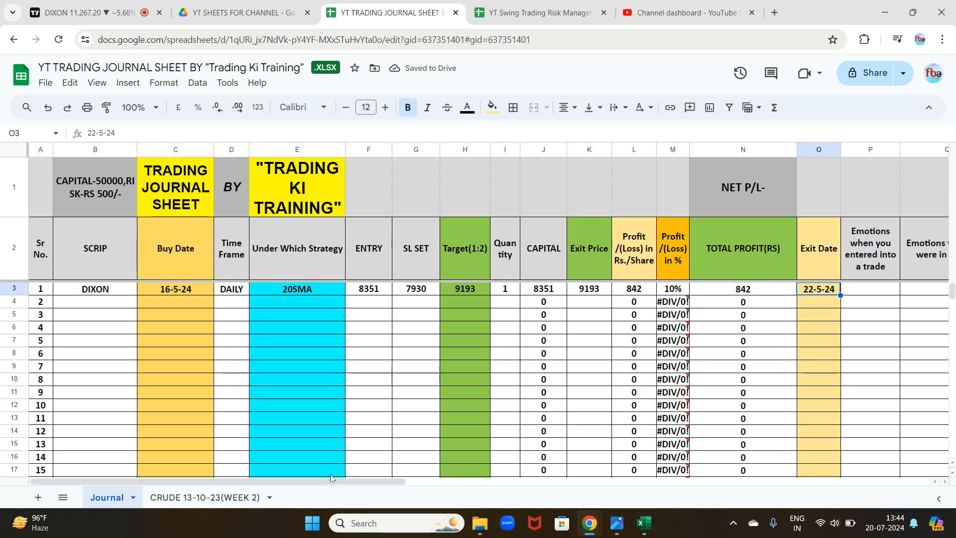
Enter FEAR as the Dixon trade's emotion when entering the trade.
{"action": "left_click_drag", "start_coordinate": [330, 477], "coordinate": [404, 518]}
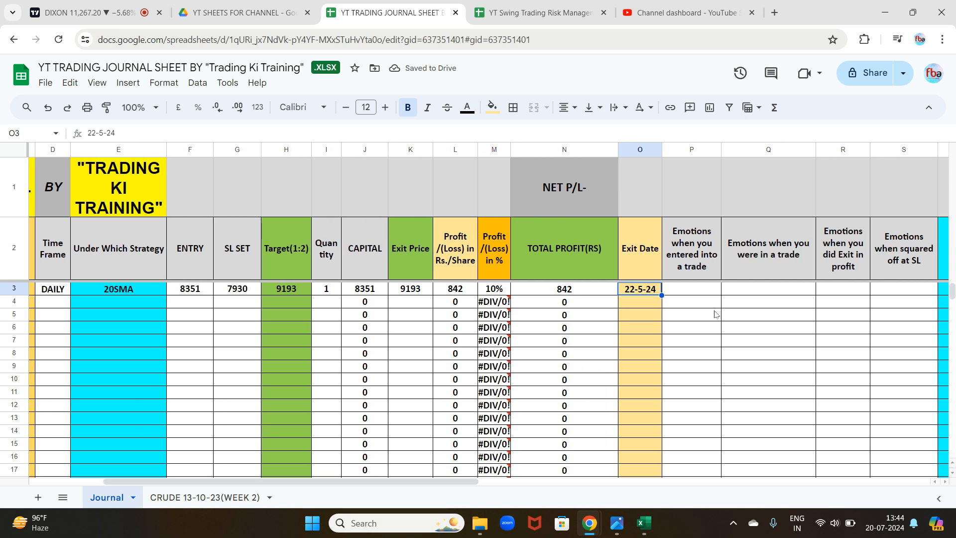
{"action": "left_click", "coordinate": [698, 292]}
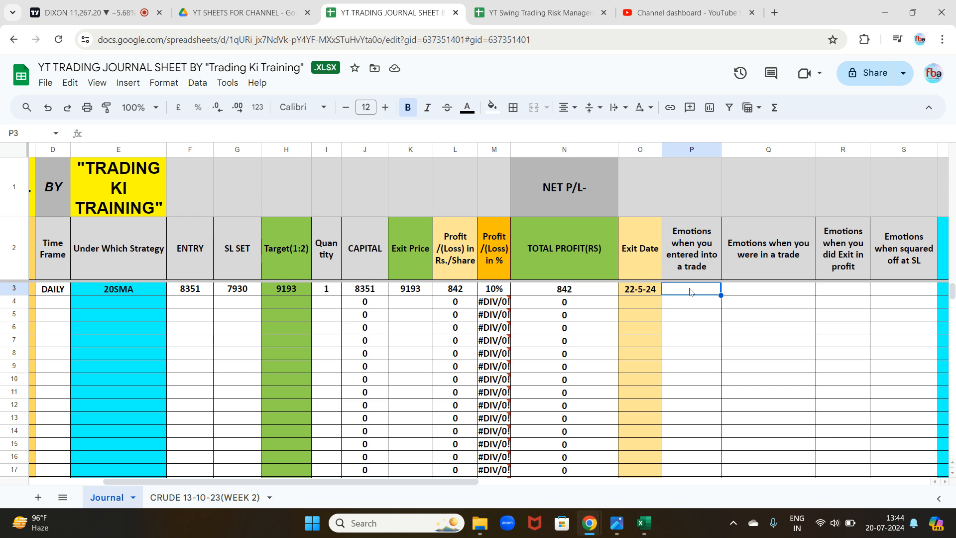
{"action": "type", "text": "FEAR"}
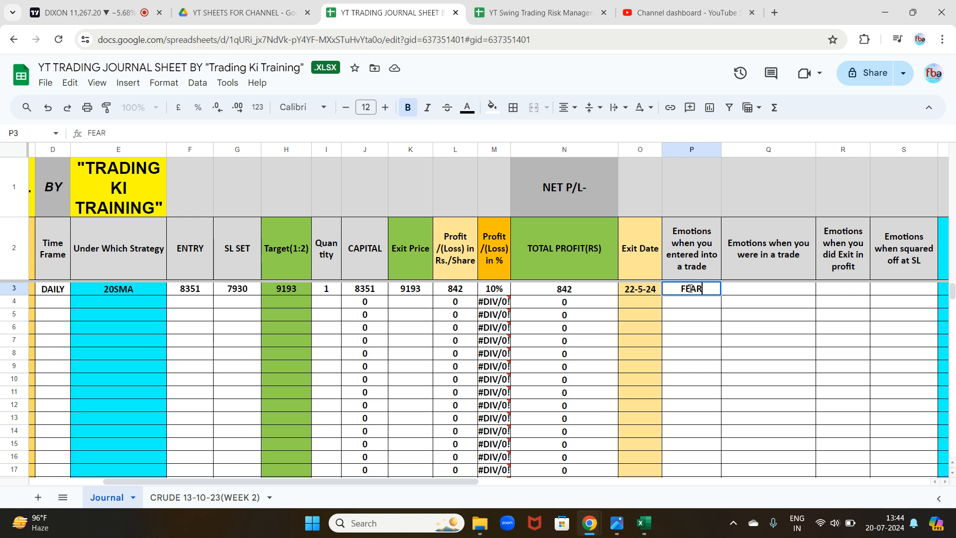
{"action": "left_click", "coordinate": [747, 293]}
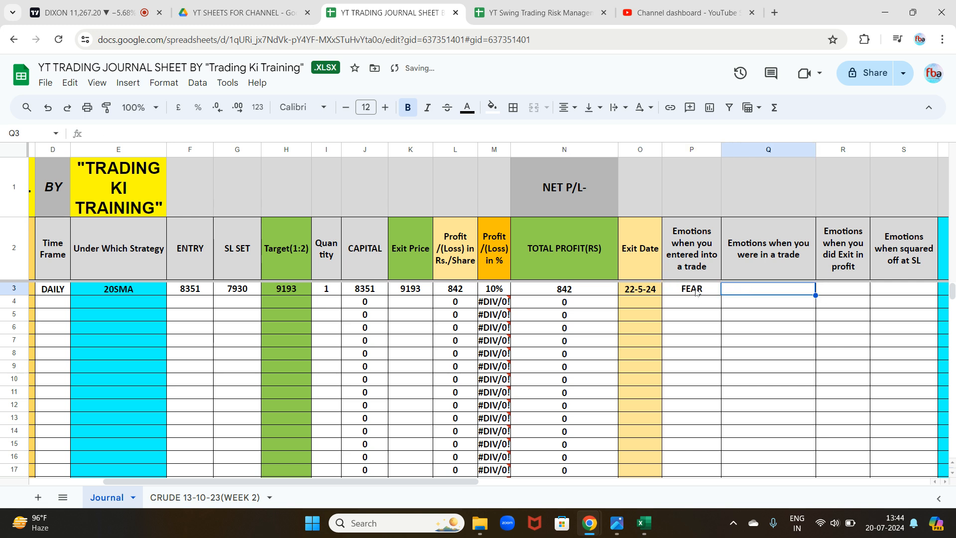
{"action": "left_click", "coordinate": [710, 292]}
{"action": "left_click", "coordinate": [759, 292]}
{"action": "left_click", "coordinate": [678, 292]}
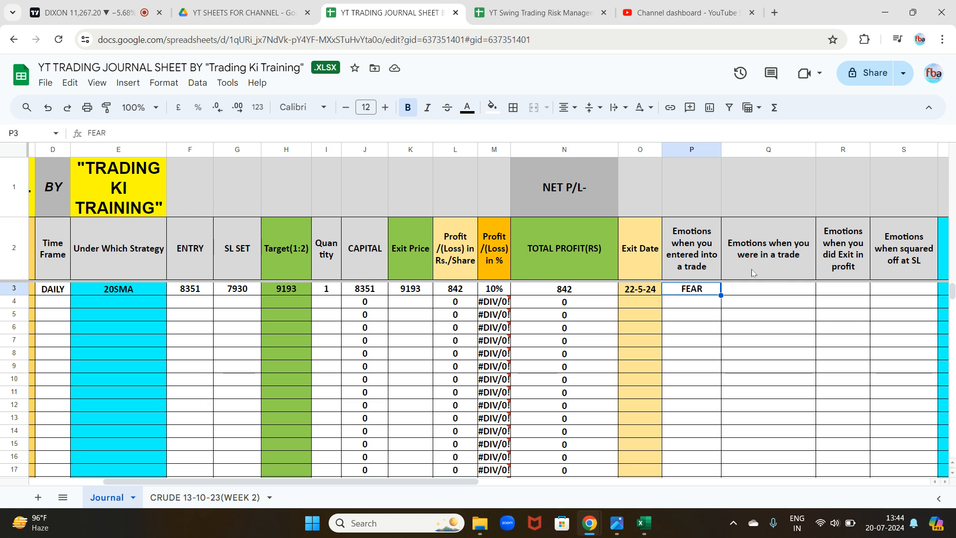
Review Dixon's price movement on the chart and enter FEAR as the emotion while in the trade.
{"action": "left_click", "coordinate": [756, 298]}
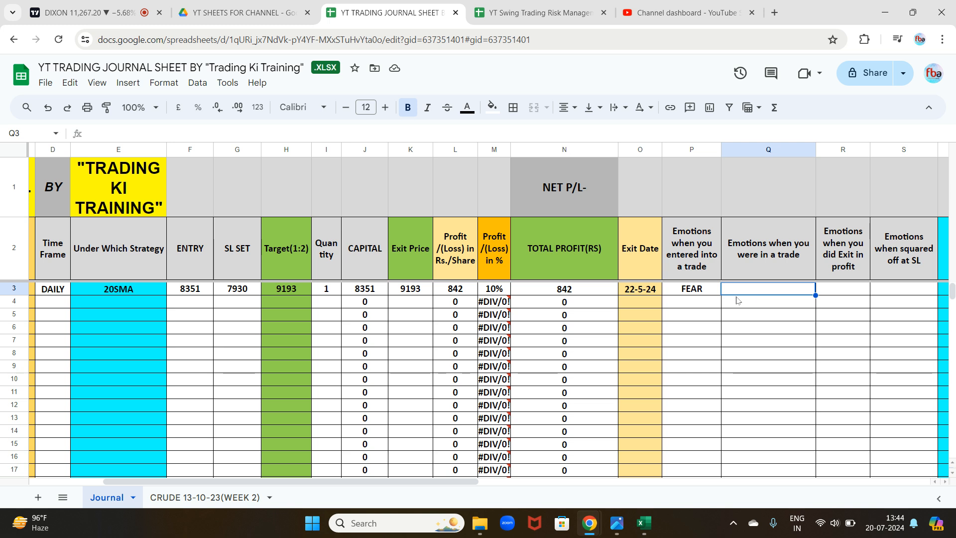
{"action": "left_click", "coordinate": [120, 20]}
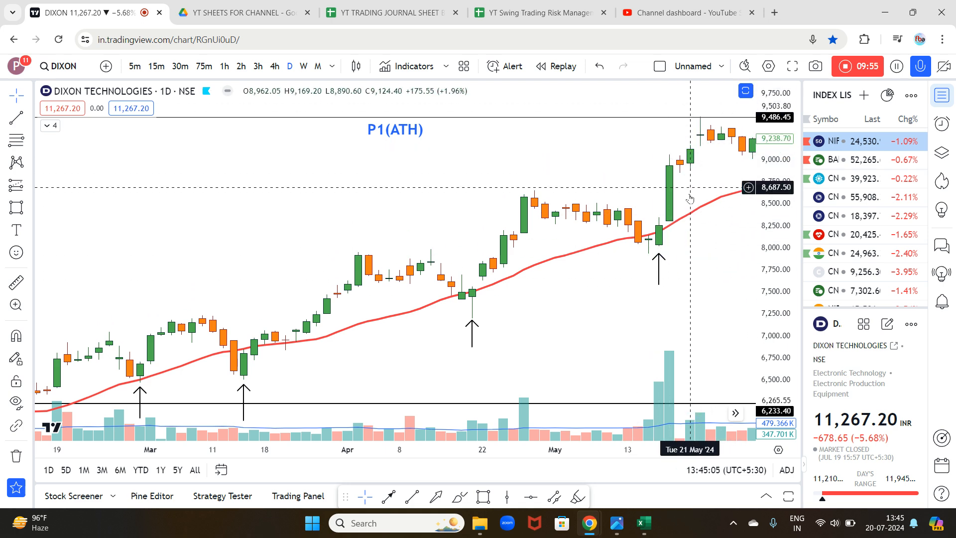
{"action": "left_click", "coordinate": [388, 13]}
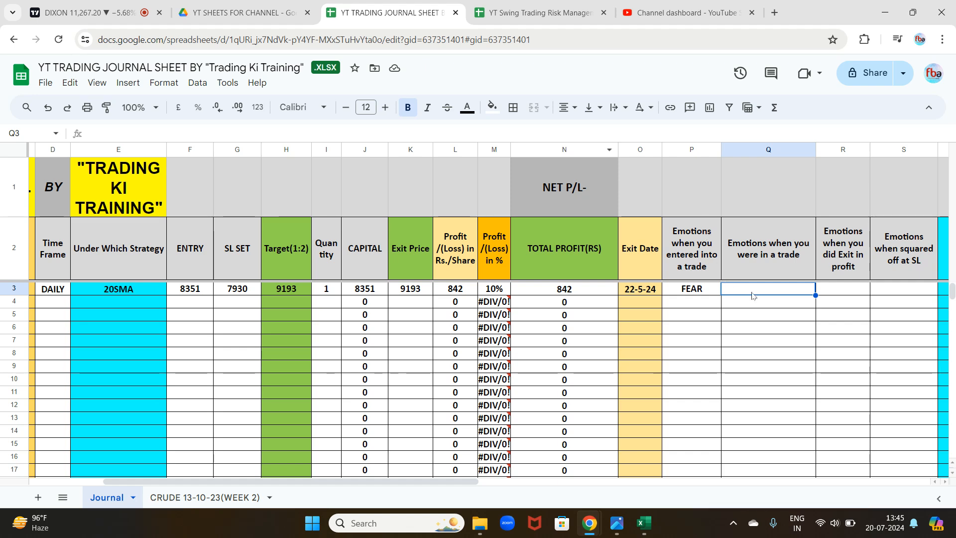
{"action": "type", "text": "FEAR"}
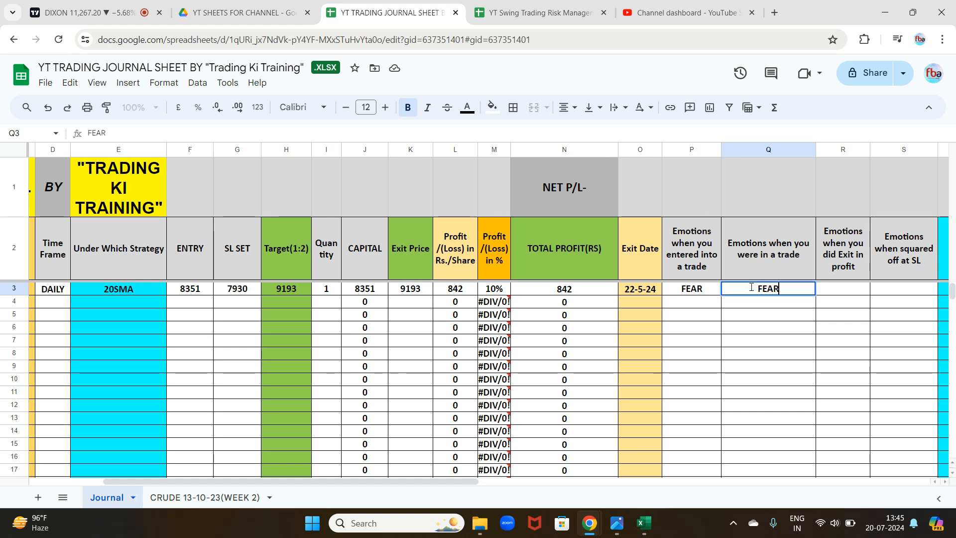
Enter HAPPY as the Dixon trade's emotion when exiting in profit.
{"action": "left_click", "coordinate": [835, 289]}
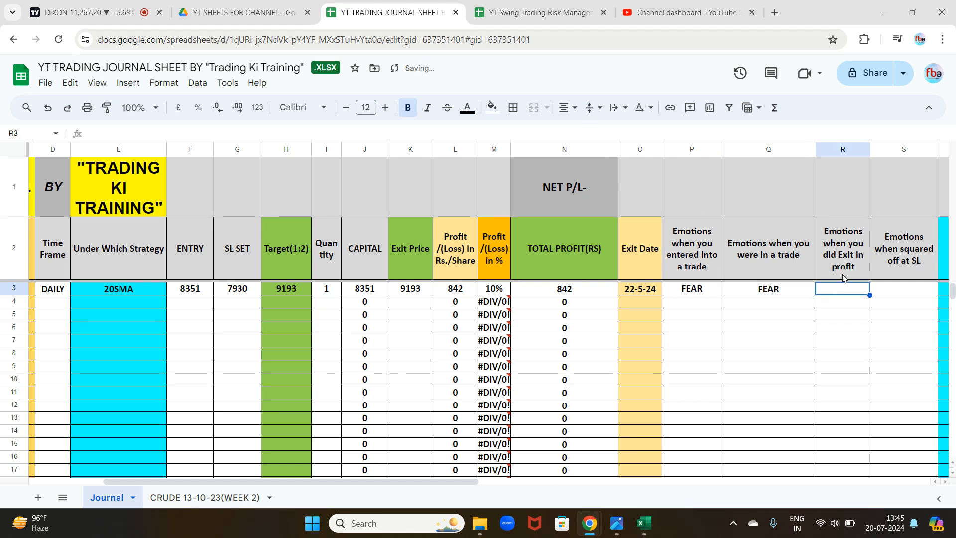
{"action": "type", "text": "HAPPY"}
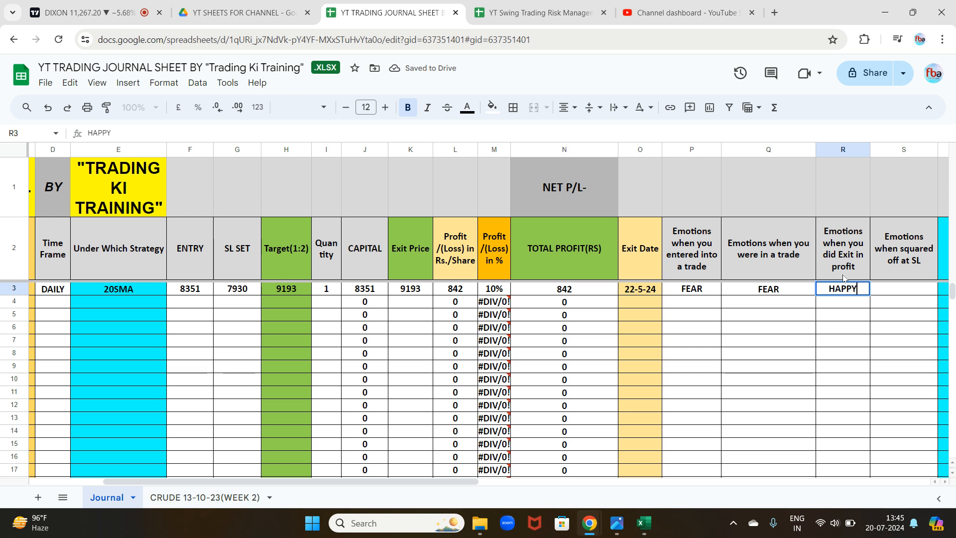
{"action": "left_click", "coordinate": [896, 293]}
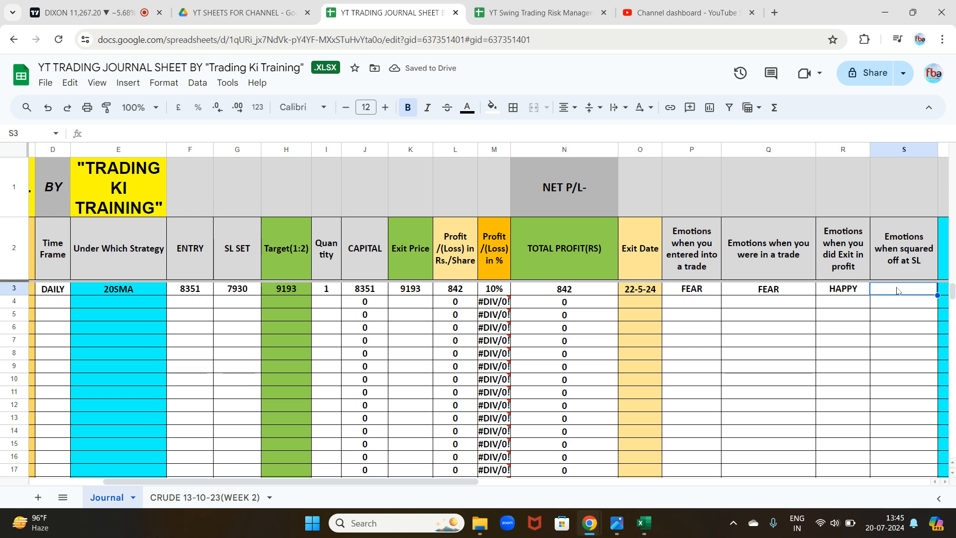
Replace the Dixon trade's profit-exit emotion with "-" and enter SAD as the emotion when squared off at SL.
{"action": "left_click", "coordinate": [840, 291]}
{"action": "type", "text": "-"}
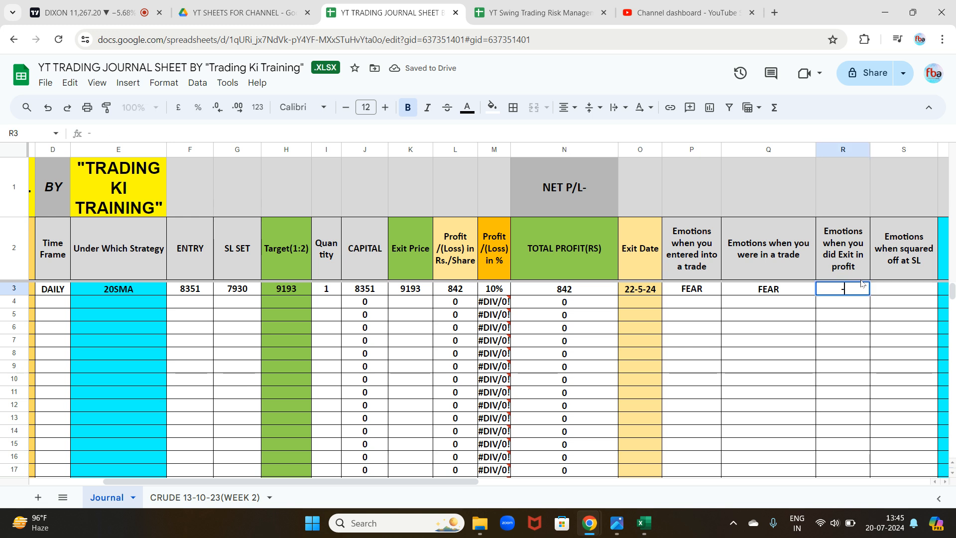
{"action": "key", "text": "Tab"}
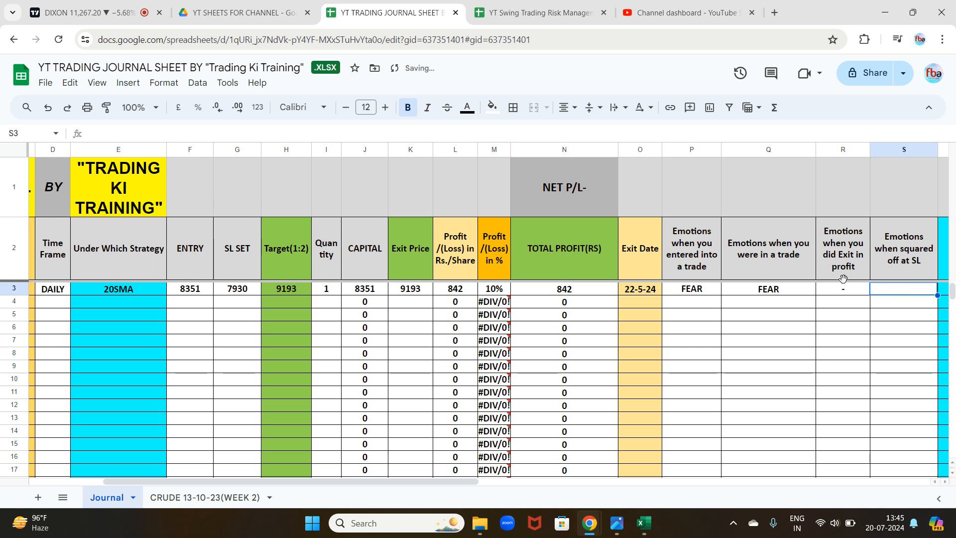
{"action": "type", "text": "SAD"}
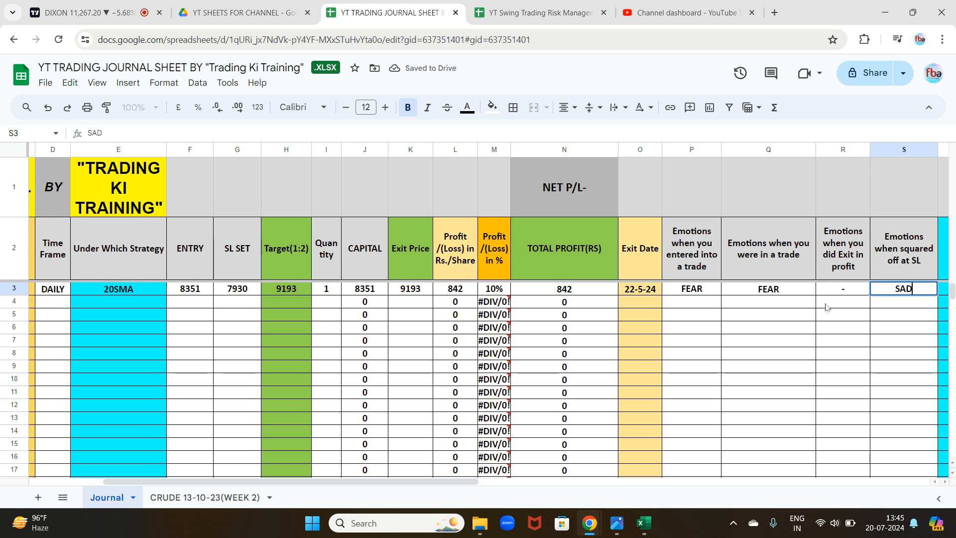
{"action": "left_click", "coordinate": [825, 306]}
Enter ON SETUP as the reason for taking the Dixon trade.
{"action": "left_click_drag", "start_coordinate": [348, 481], "coordinate": [499, 499]}
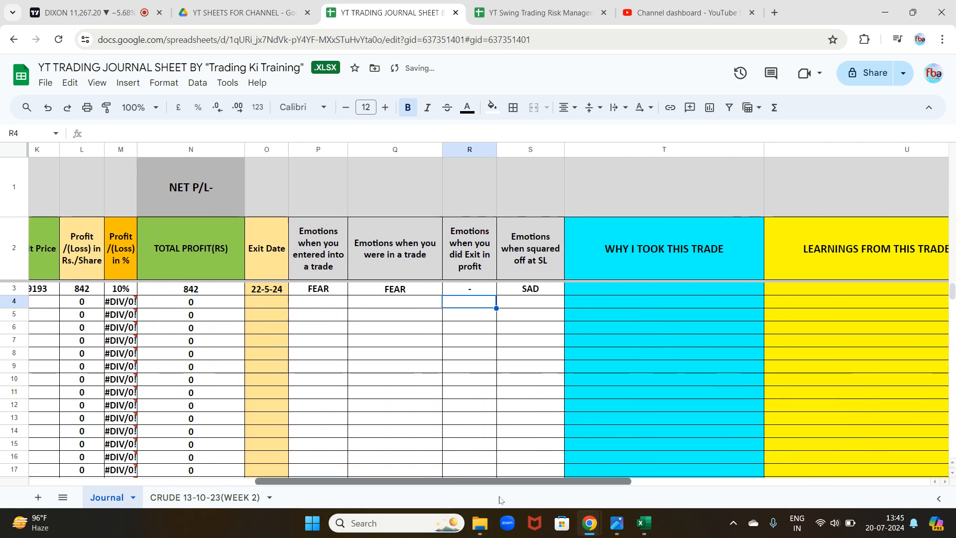
{"action": "left_click", "coordinate": [632, 290]}
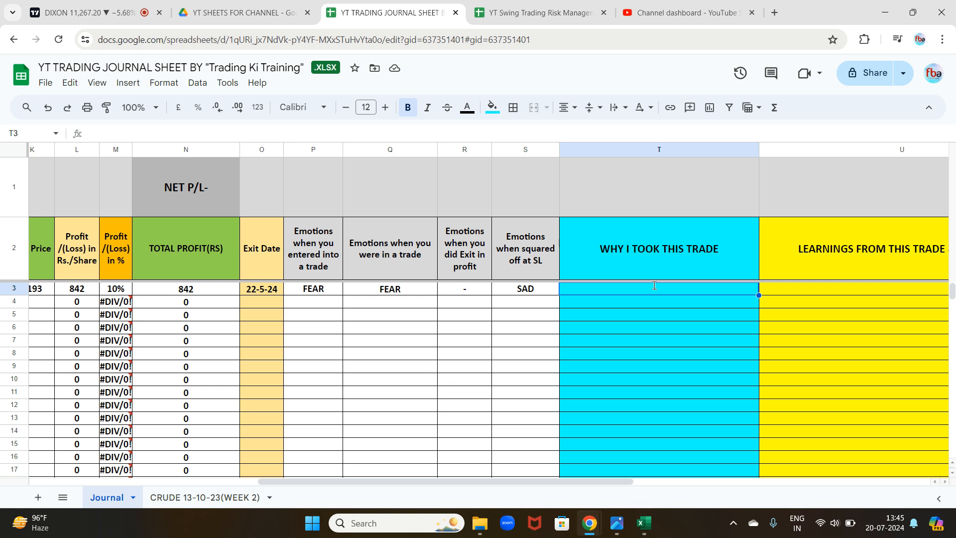
{"action": "type", "text": "ON SETUP"}
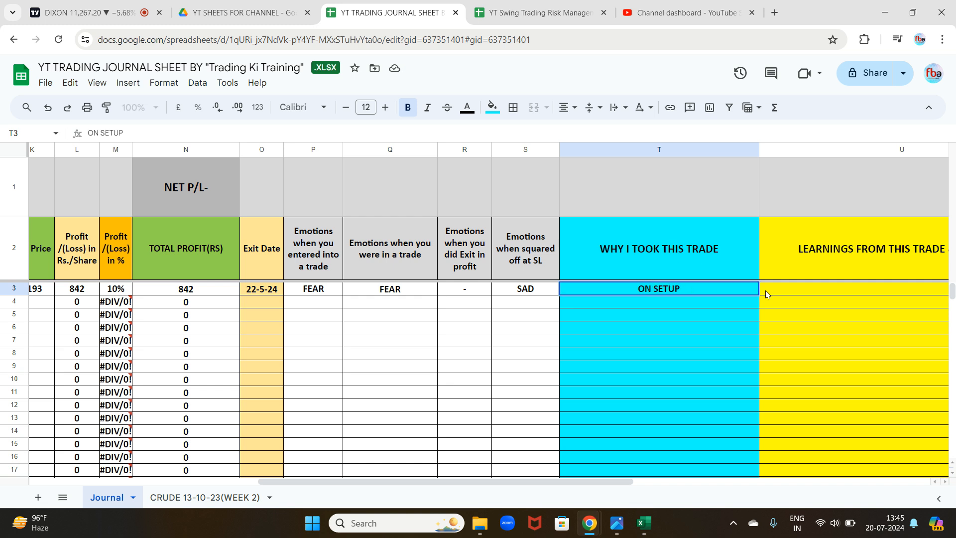
Check Dixon's TradingView chart and enter A CLASS SETUP under the journal's learnings and remarks for the trade.
{"action": "left_click", "coordinate": [819, 289]}
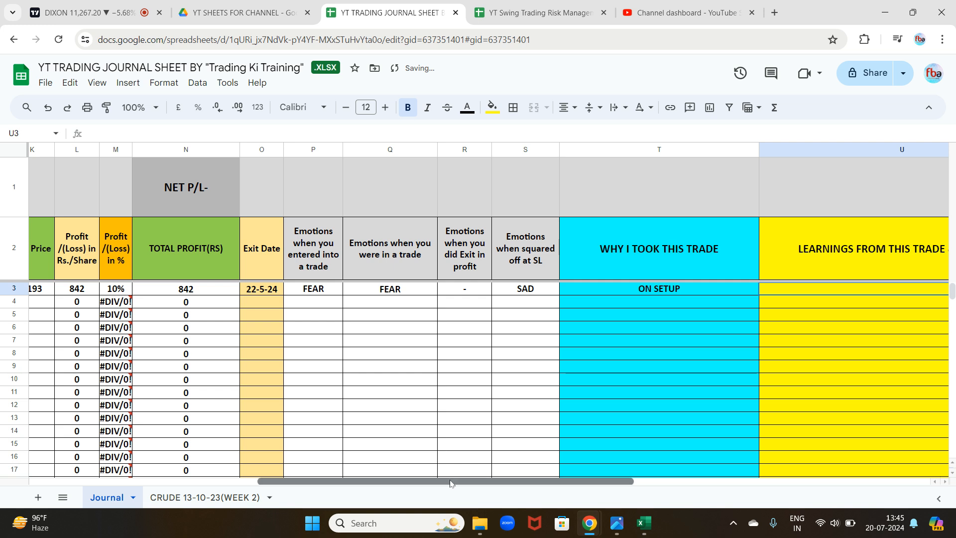
{"action": "left_click_drag", "start_coordinate": [444, 479], "coordinate": [583, 480]}
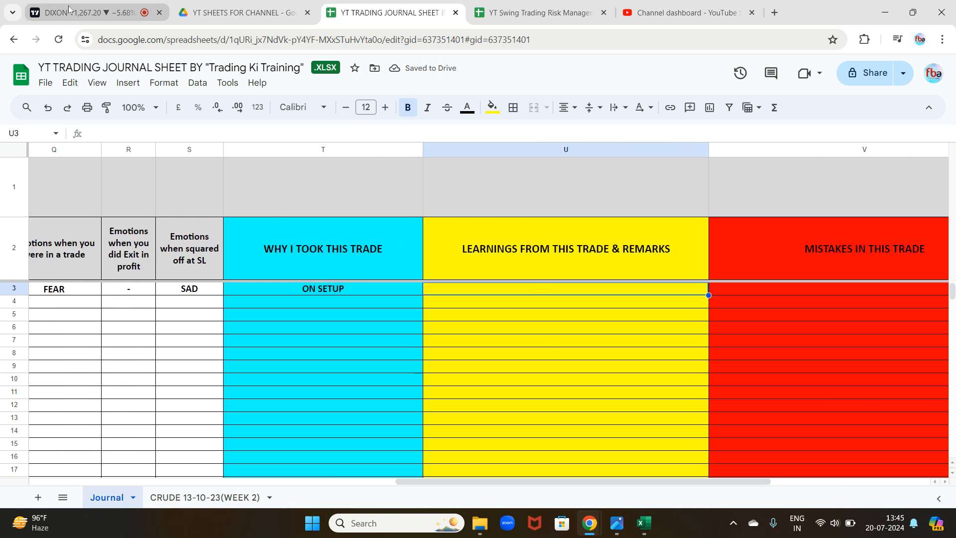
{"action": "left_click", "coordinate": [89, 13]}
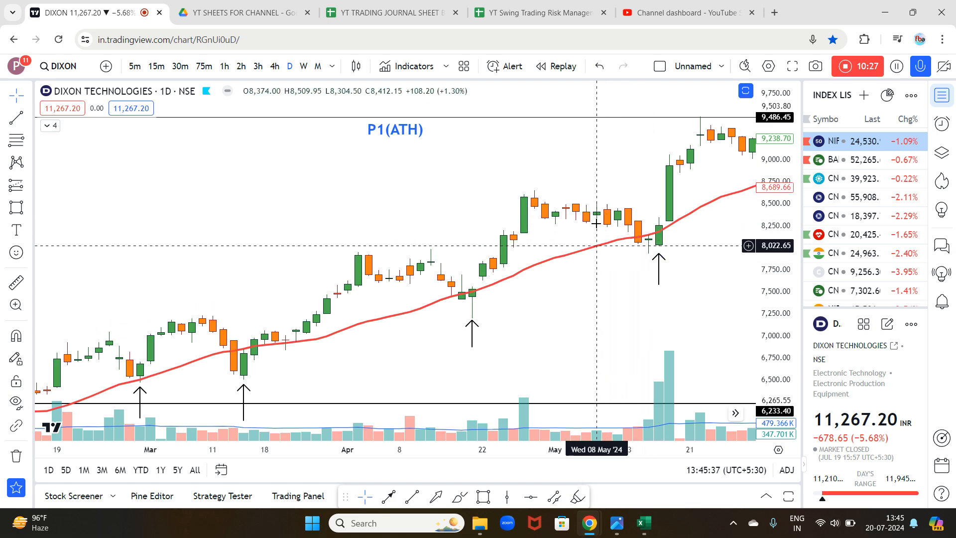
{"action": "left_click", "coordinate": [411, 15]}
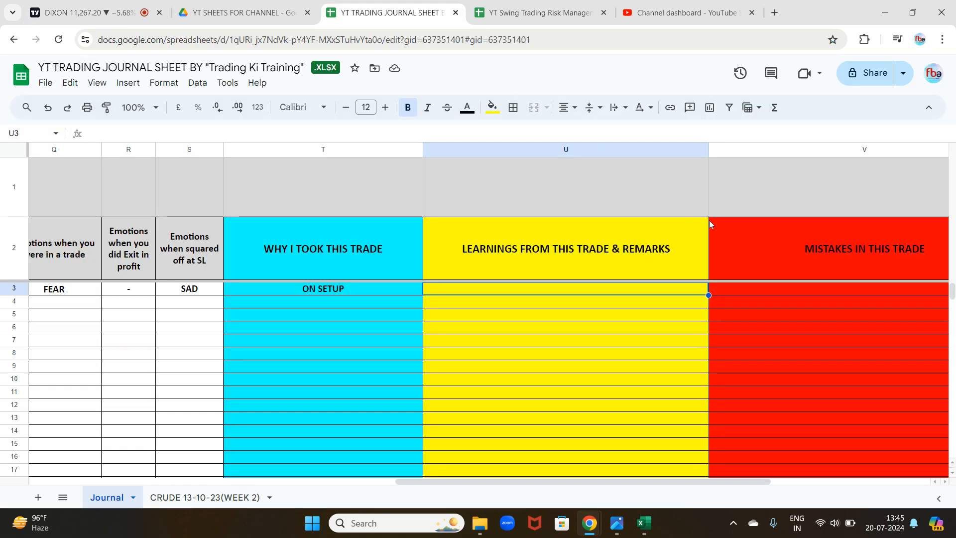
{"action": "type", "text": "A CLASS SETUP"}
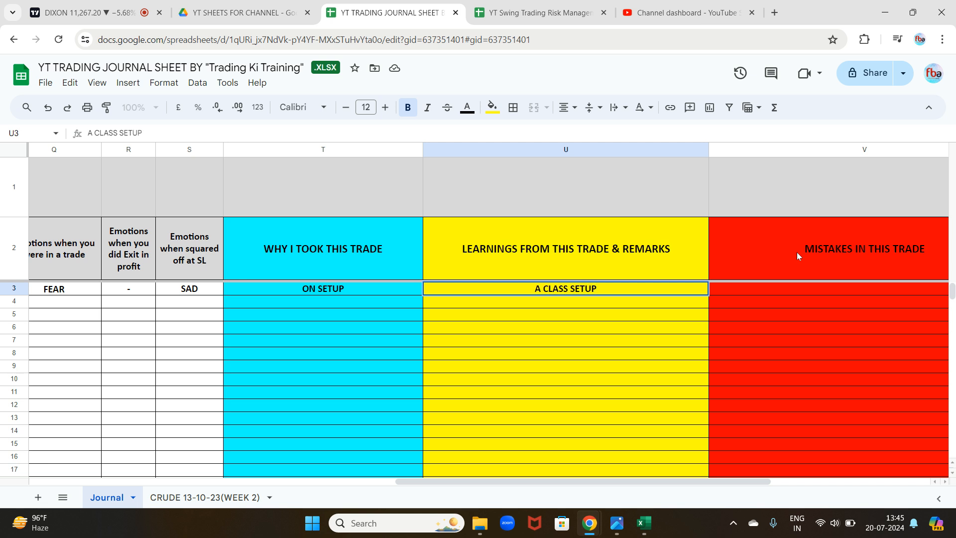
Enter EARLY EXIT as the mistake made in the Dixon trade.
{"action": "left_click", "coordinate": [781, 289]}
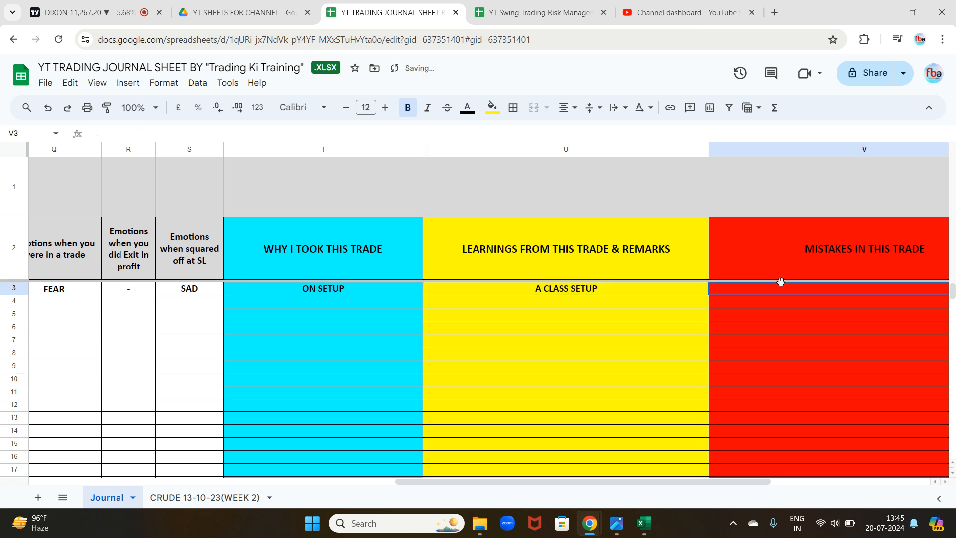
{"action": "left_click_drag", "start_coordinate": [403, 487], "coordinate": [530, 487]}
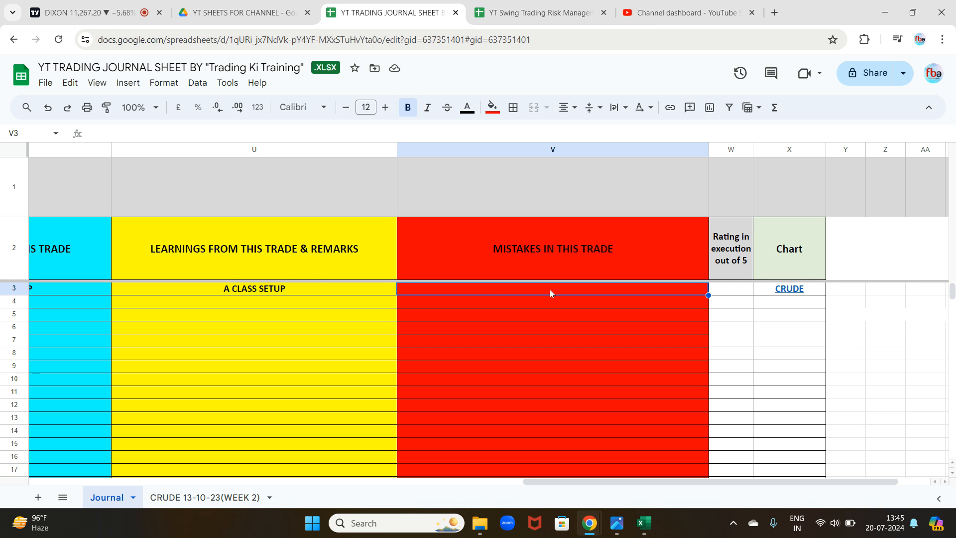
{"action": "type", "text": "EARLY E"}
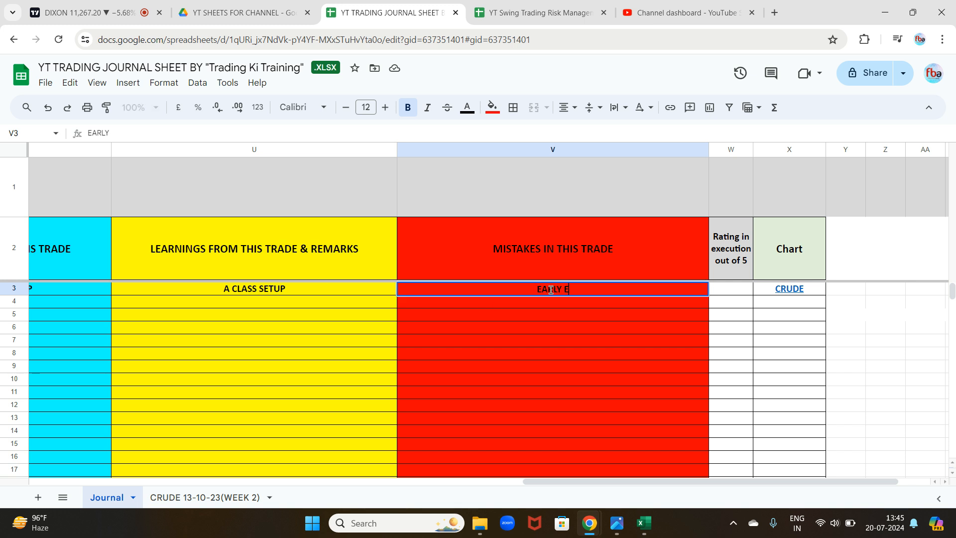
{"action": "type", "text": "XIT"}
{"action": "left_click", "coordinate": [592, 305]}
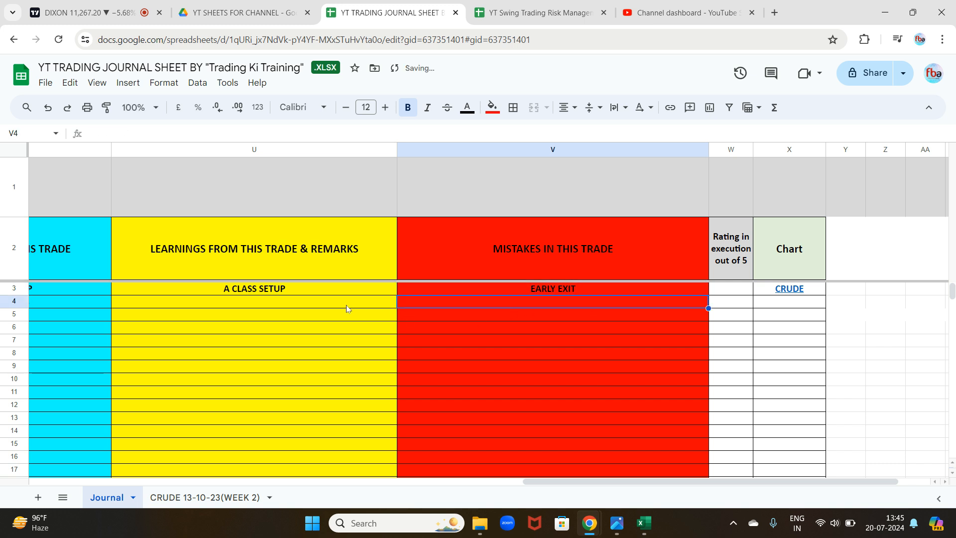
{"action": "left_click", "coordinate": [462, 291]}
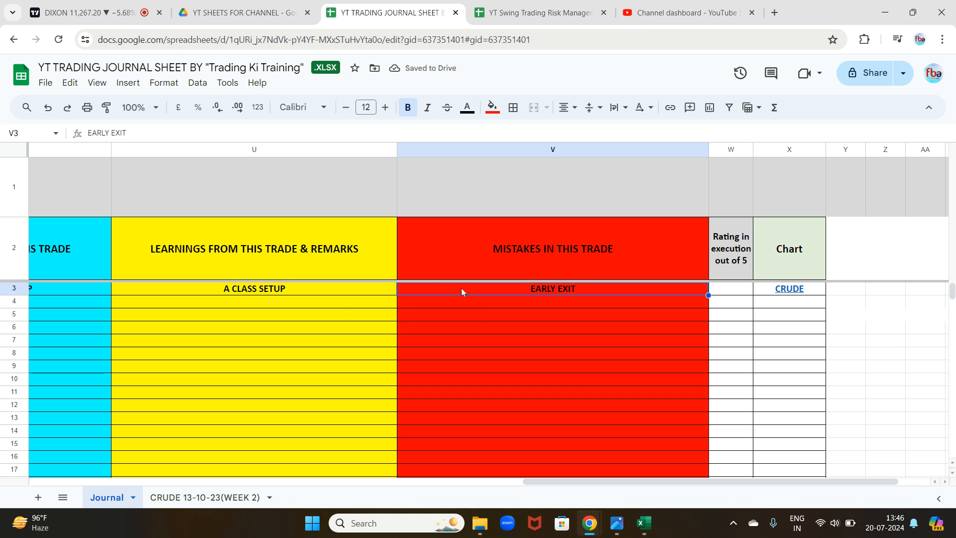
{"action": "left_click", "coordinate": [736, 289]}
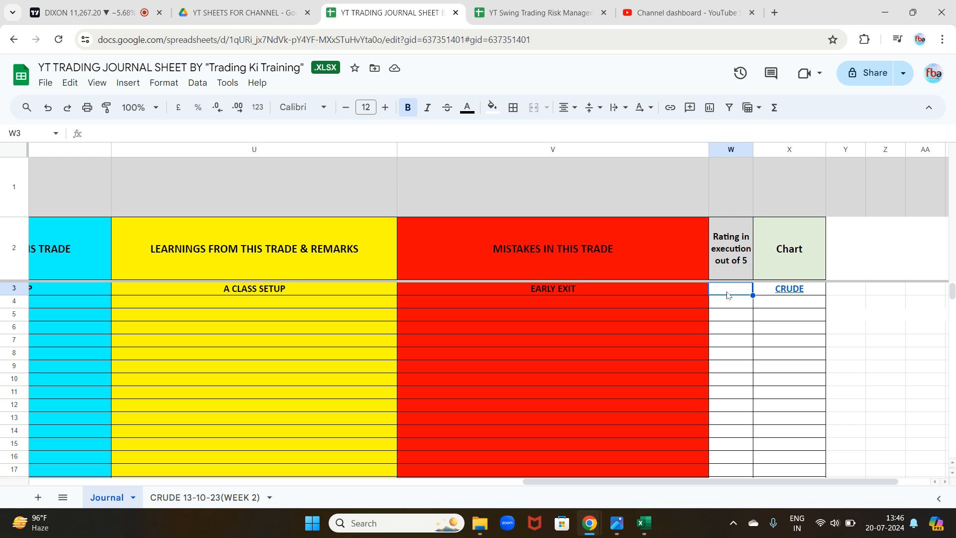
{"action": "type", "text": "5"}
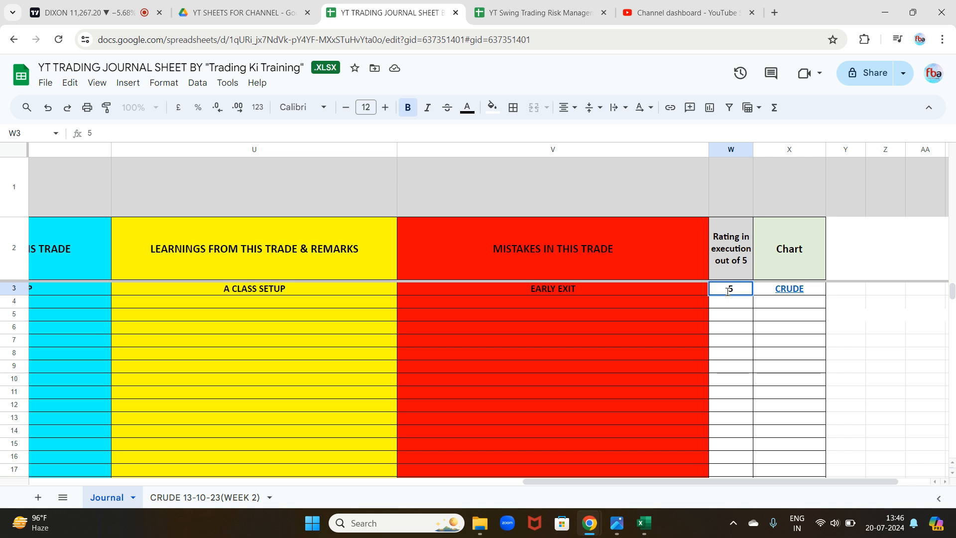
{"action": "left_click", "coordinate": [807, 291]}
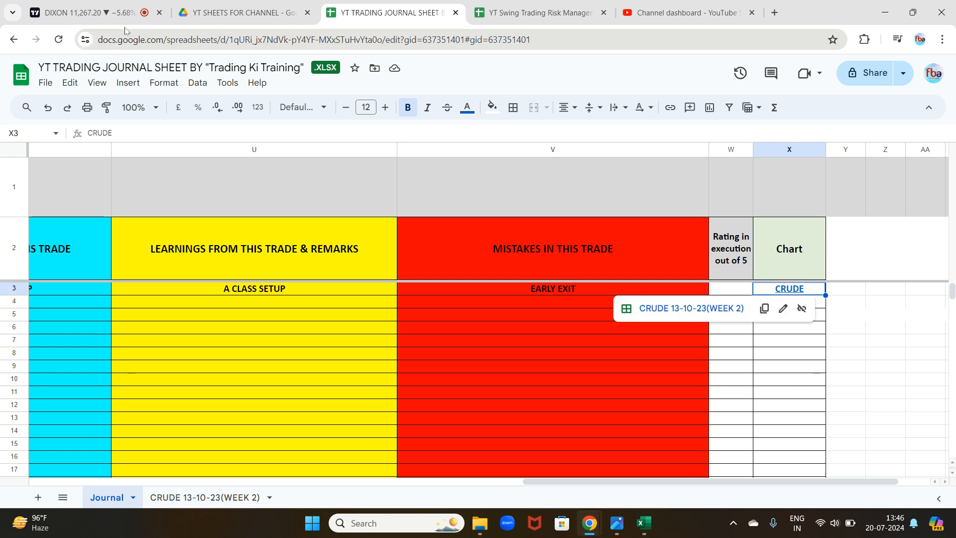
Check Dixon's chart and enter 4 as the trade's execution rating out of 5 in the journal.
{"action": "left_click", "coordinate": [69, 14]}
{"action": "left_click_drag", "start_coordinate": [383, 212], "coordinate": [479, 209]}
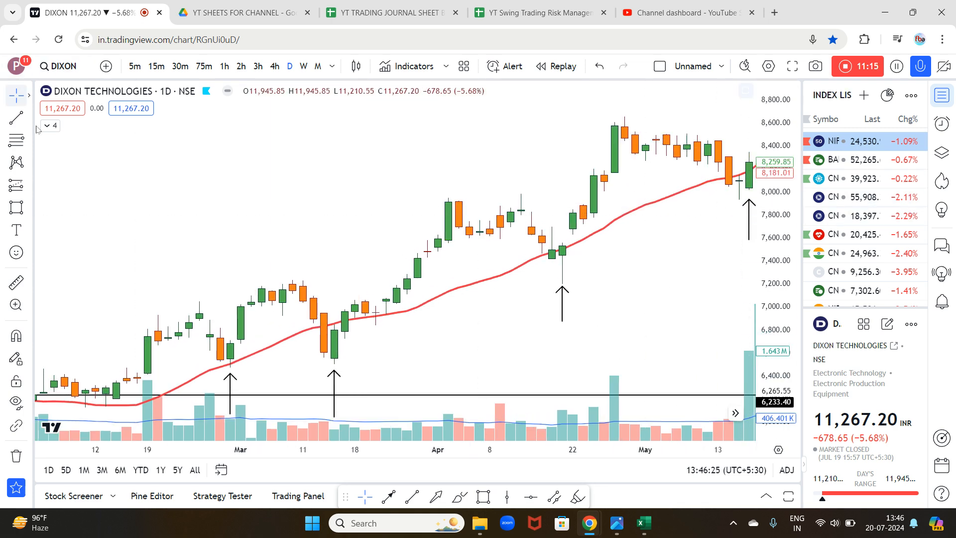
{"action": "left_click", "coordinate": [378, 14]}
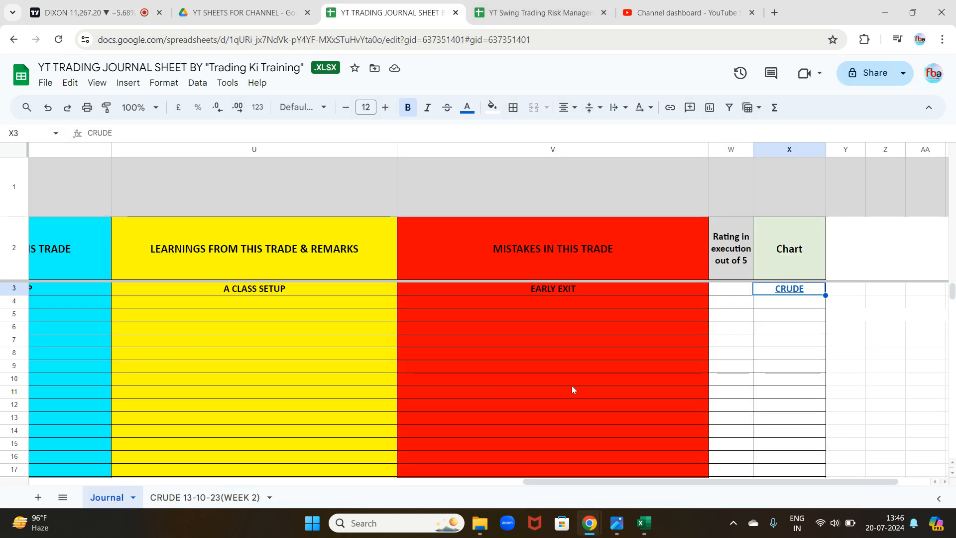
{"action": "left_click", "coordinate": [733, 289]}
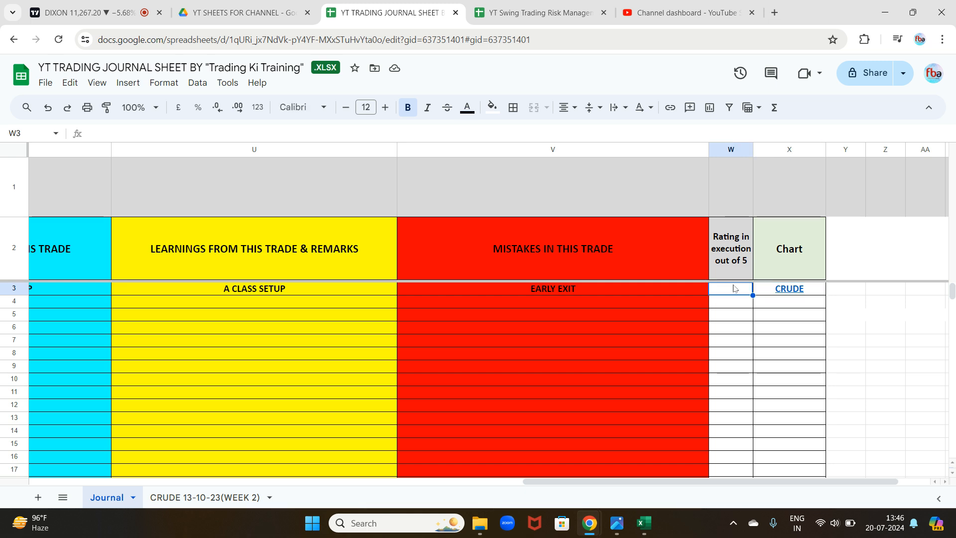
{"action": "left_click", "coordinate": [776, 289]}
{"action": "left_click", "coordinate": [789, 377]}
Switch to Dixon's TradingView chart and place the text label ENTRY below the arrow at the 16 May candle.
{"action": "key", "text": "ctrl+1"}
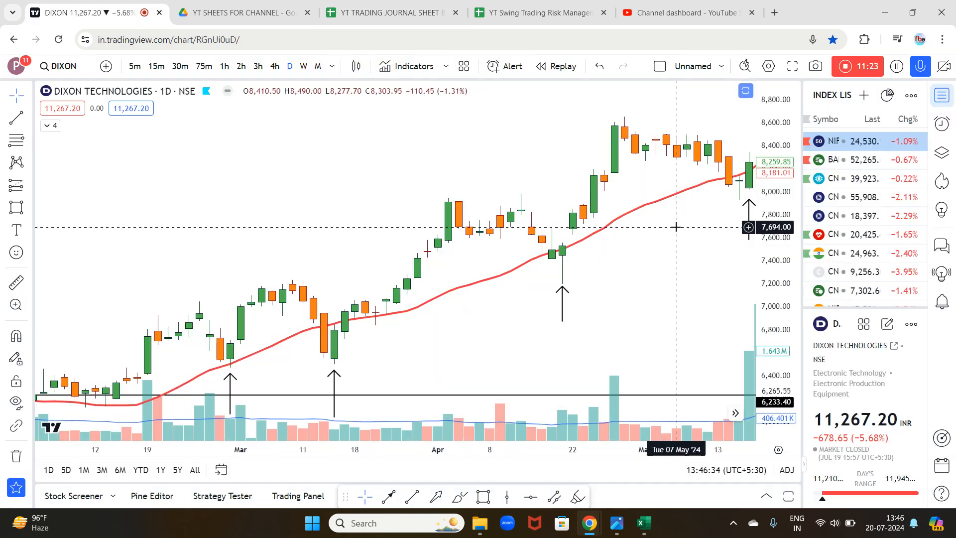
{"action": "left_click", "coordinate": [749, 200]}
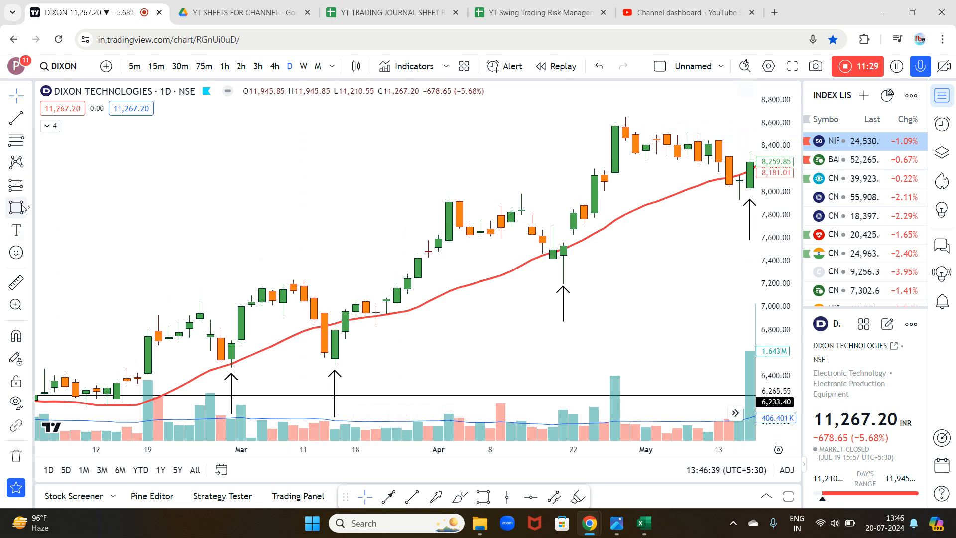
{"action": "left_click", "coordinate": [15, 230]}
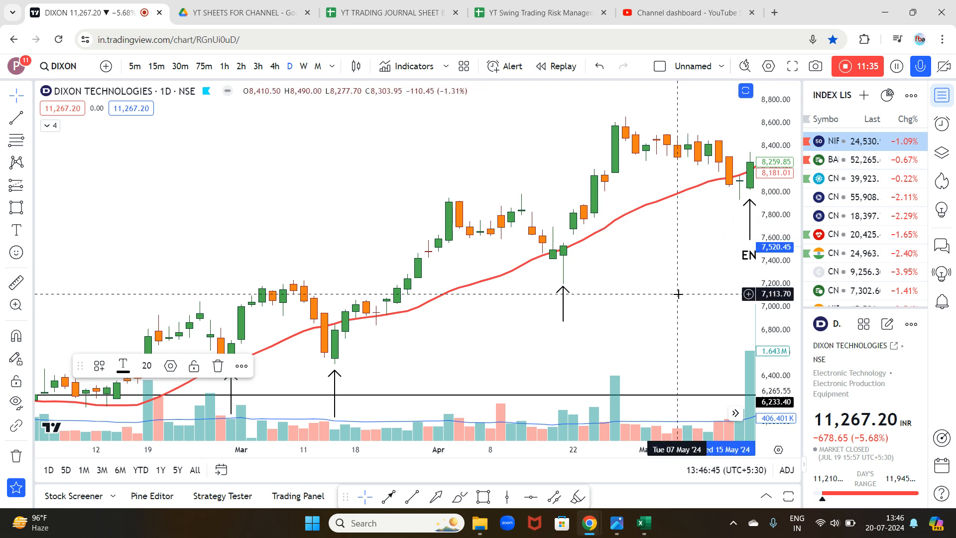
{"action": "left_click_drag", "start_coordinate": [665, 294], "coordinate": [636, 294]}
{"action": "left_click_drag", "start_coordinate": [719, 282], "coordinate": [692, 280]}
Look up the entry price in the journal and add 8351 as a second line to the chart's ENTRY label.
{"action": "double_click", "coordinate": [692, 279]}
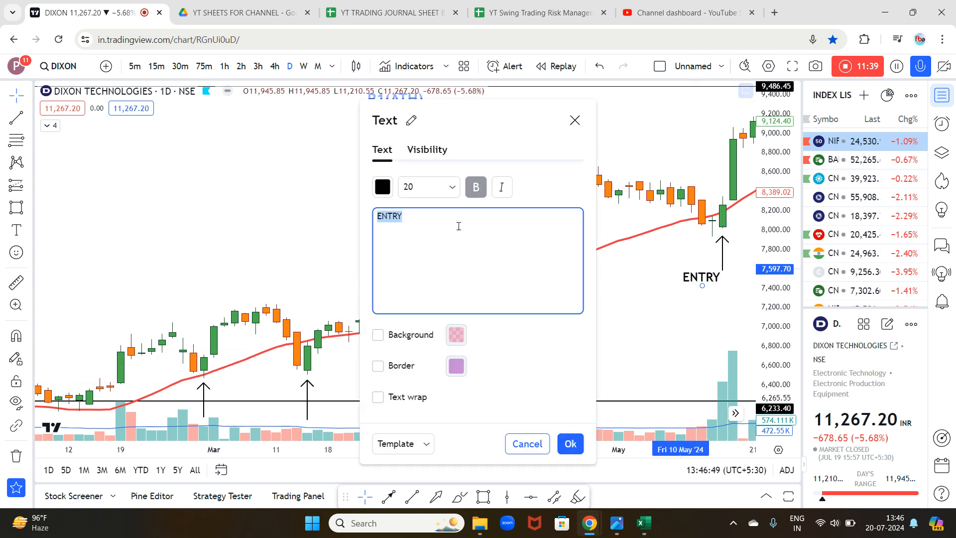
{"action": "left_click", "coordinate": [361, 11]}
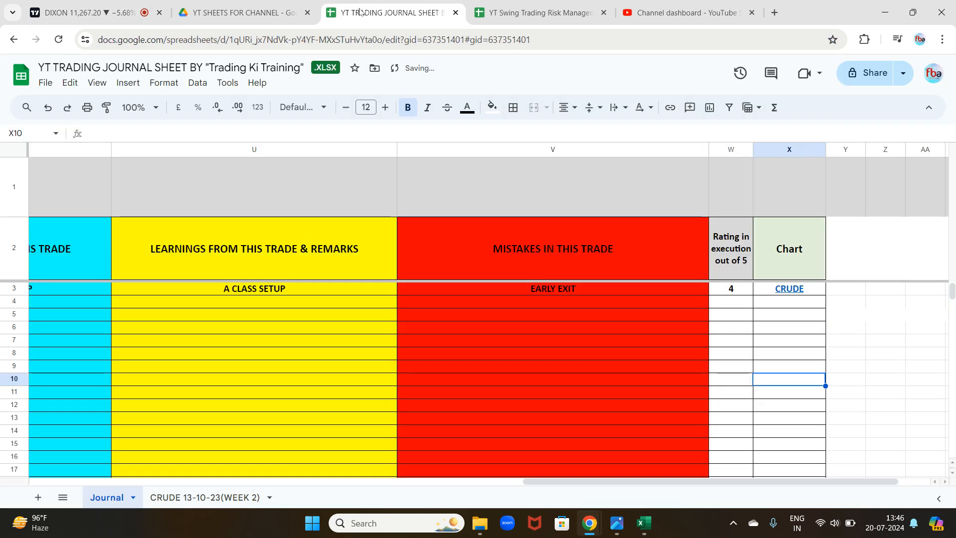
{"action": "left_click_drag", "start_coordinate": [571, 481], "coordinate": [78, 481]}
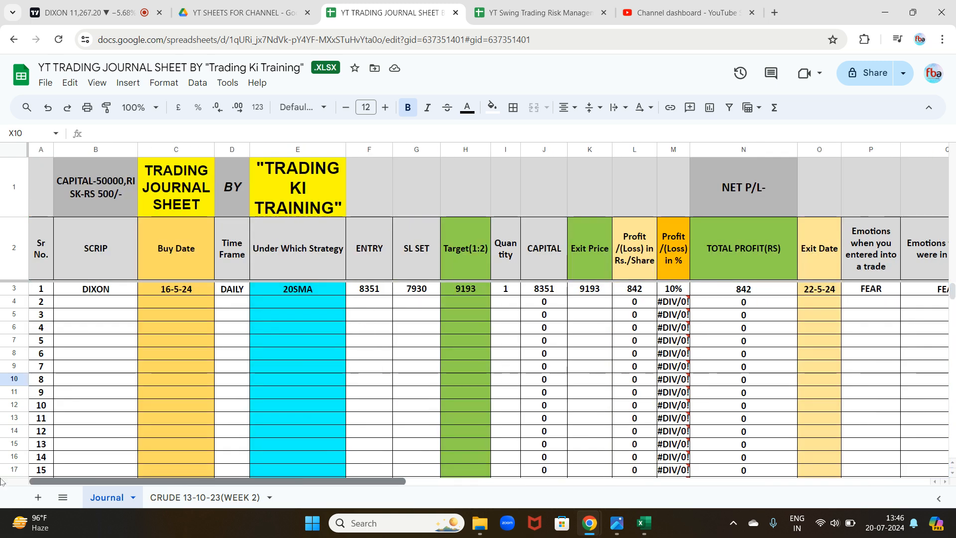
{"action": "left_click", "coordinate": [368, 294]}
{"action": "left_click", "coordinate": [87, 11]}
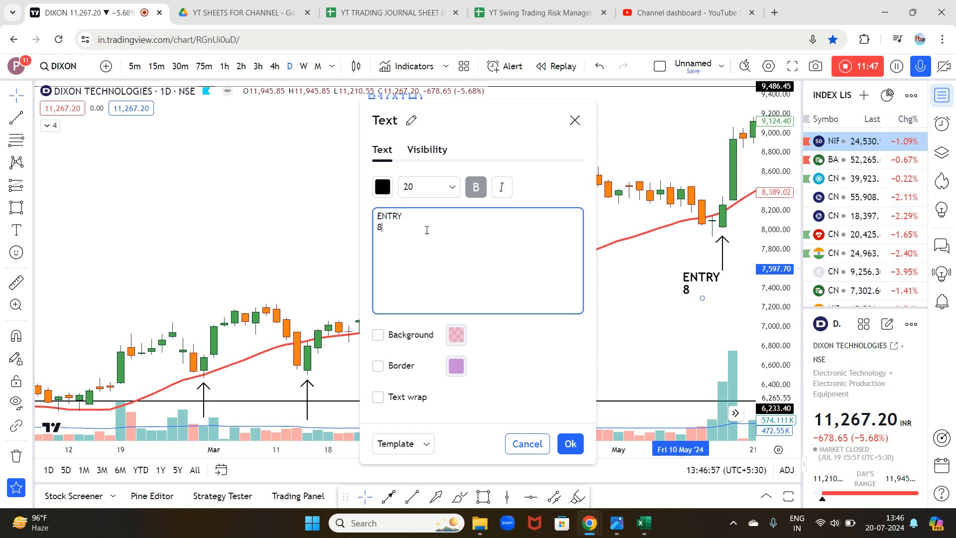
{"action": "left_click", "coordinate": [570, 443]}
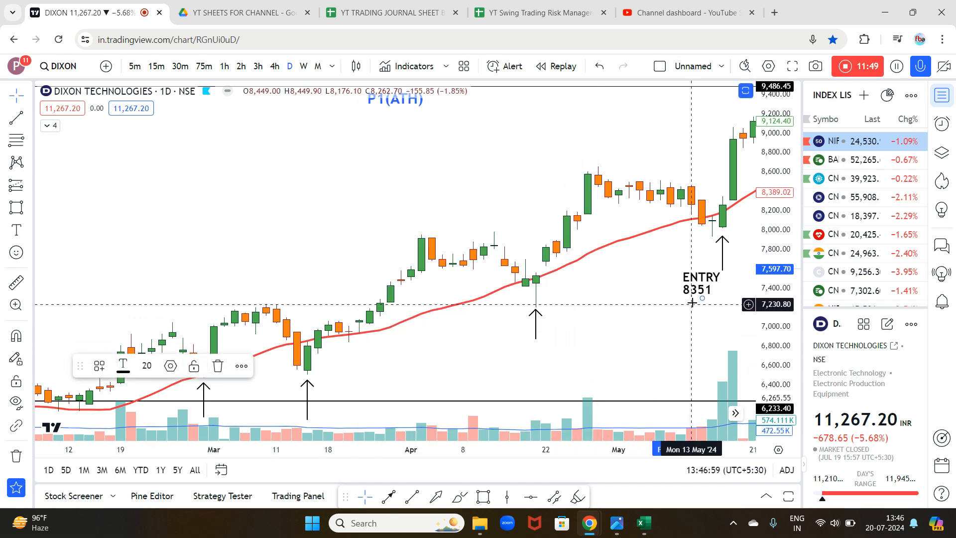
Redirect the 16 May arrow to point diagonally up and left from the candle's high, and move the ENTRY 8351 label to its tip.
{"action": "left_click_drag", "start_coordinate": [692, 286], "coordinate": [702, 162]}
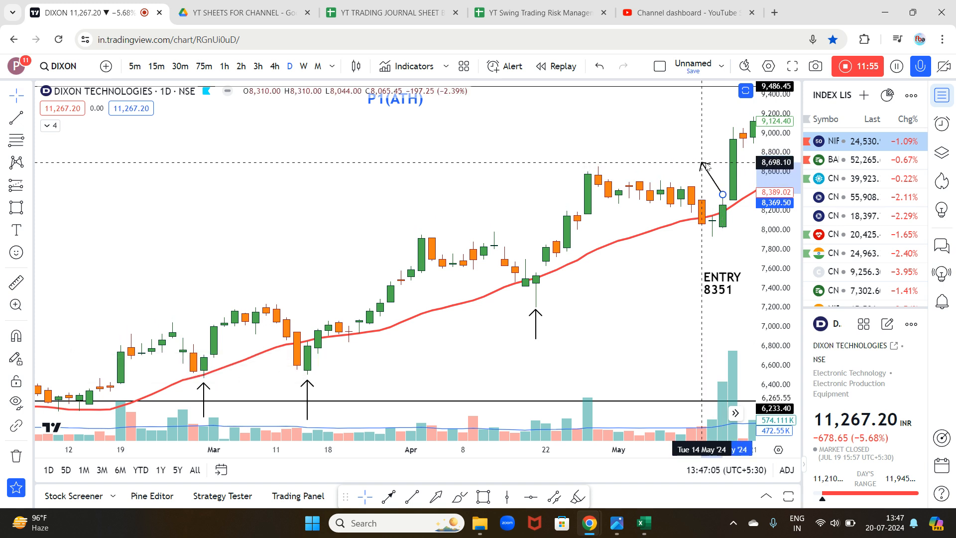
{"action": "left_click_drag", "start_coordinate": [722, 284], "coordinate": [693, 148]}
{"action": "left_click", "coordinate": [675, 239]}
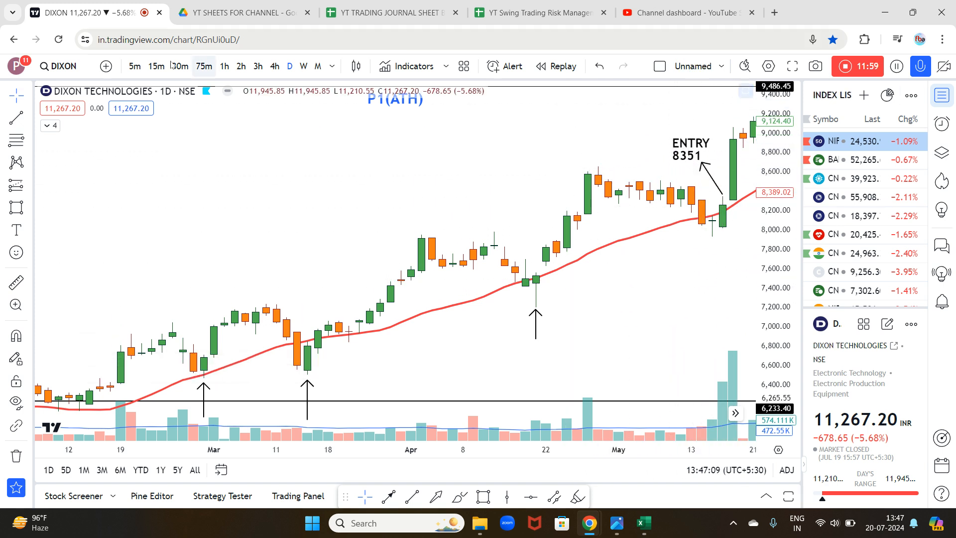
Draw an arrow from the low of the 15 May candle pointing diagonally down and left.
{"action": "left_click", "coordinate": [391, 496]}
{"action": "left_click", "coordinate": [712, 237]}
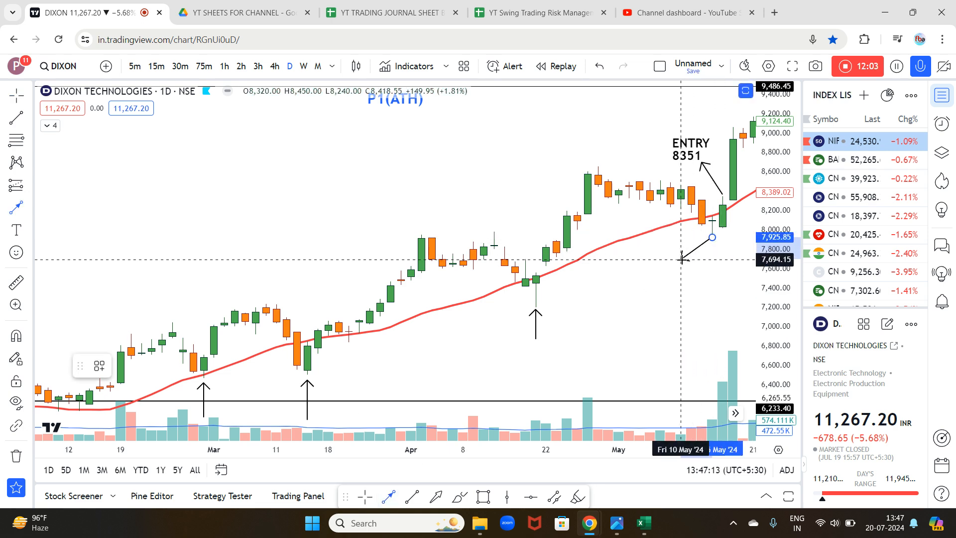
{"action": "left_click", "coordinate": [681, 284]}
{"action": "left_click_drag", "start_coordinate": [680, 284], "coordinate": [681, 257]}
{"action": "left_click", "coordinate": [702, 284]}
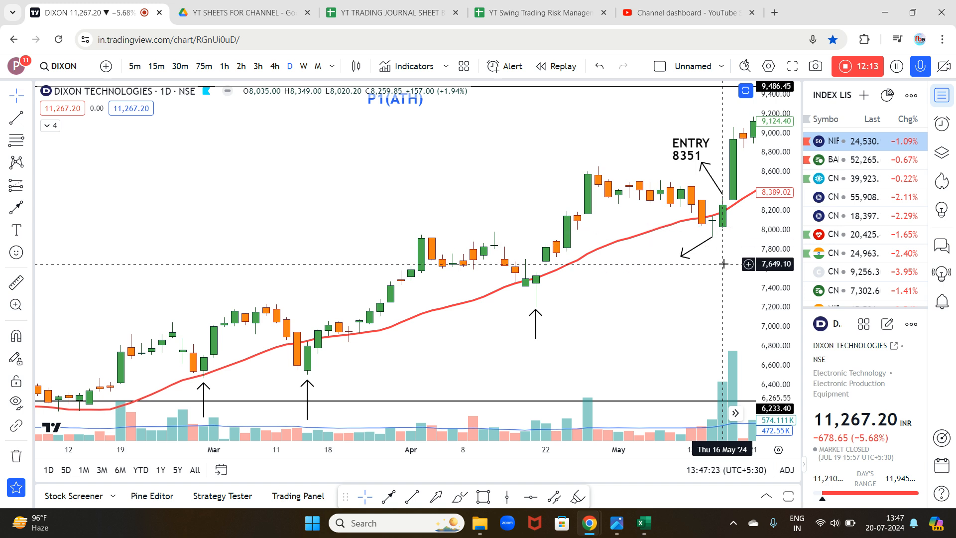
{"action": "left_click_drag", "start_coordinate": [694, 253], "coordinate": [692, 249]}
{"action": "left_click", "coordinate": [698, 281]}
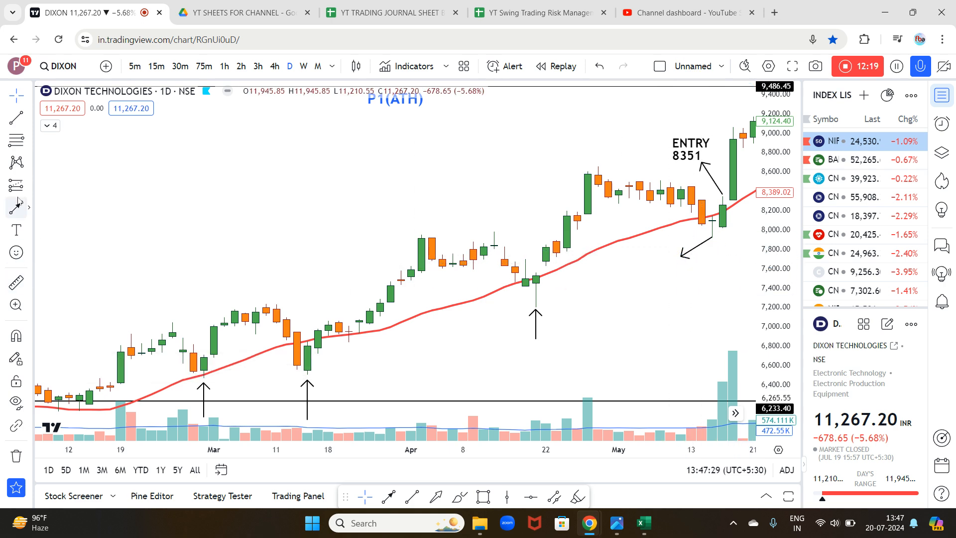
Place the text label SL below the 15 May arrow and add the journal's stop-loss price, 7930, as its second line.
{"action": "left_click", "coordinate": [17, 230]}
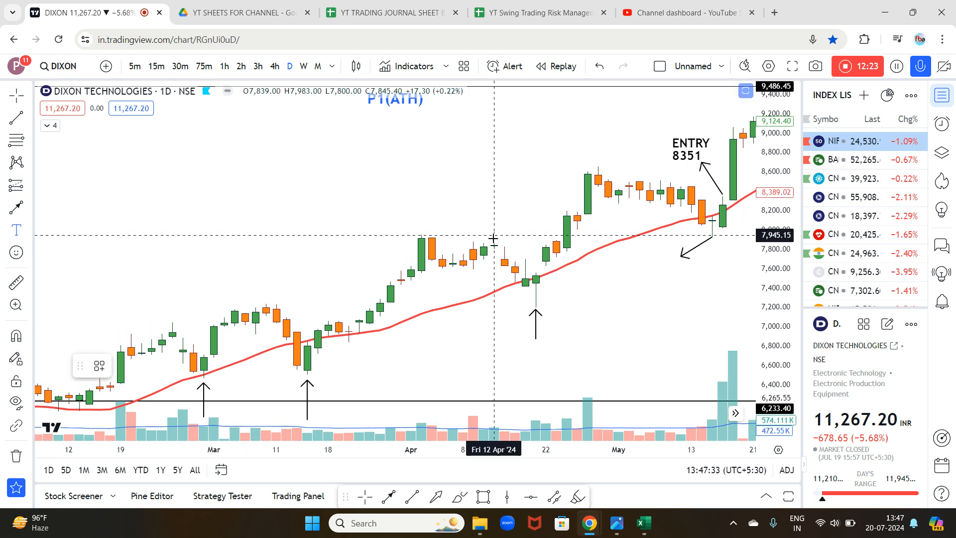
{"action": "left_click", "coordinate": [647, 261]}
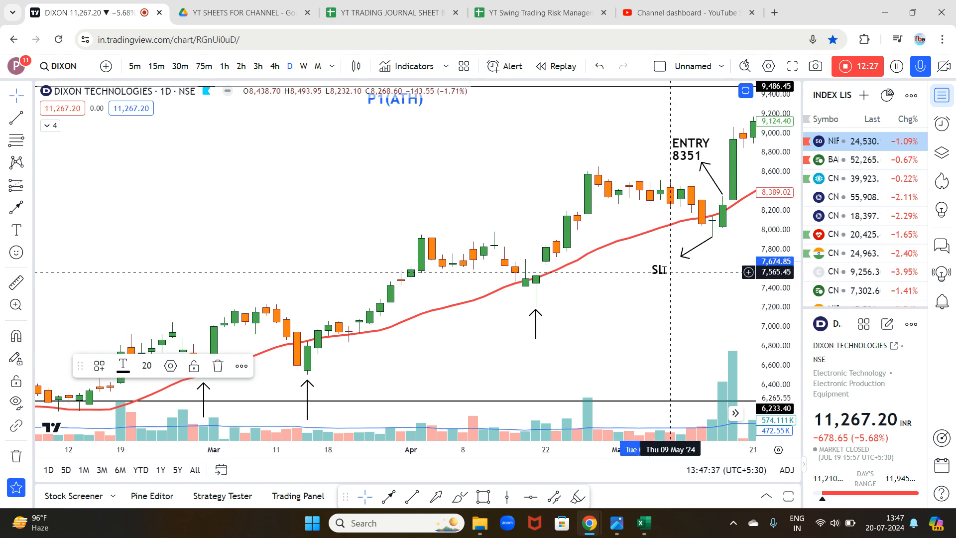
{"action": "left_click", "coordinate": [393, 12]}
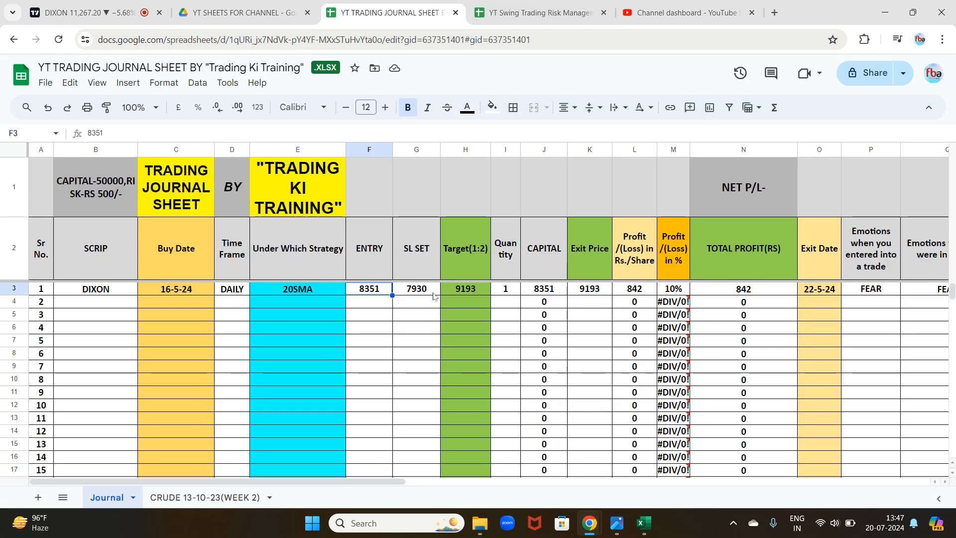
{"action": "left_click", "coordinate": [90, 13]}
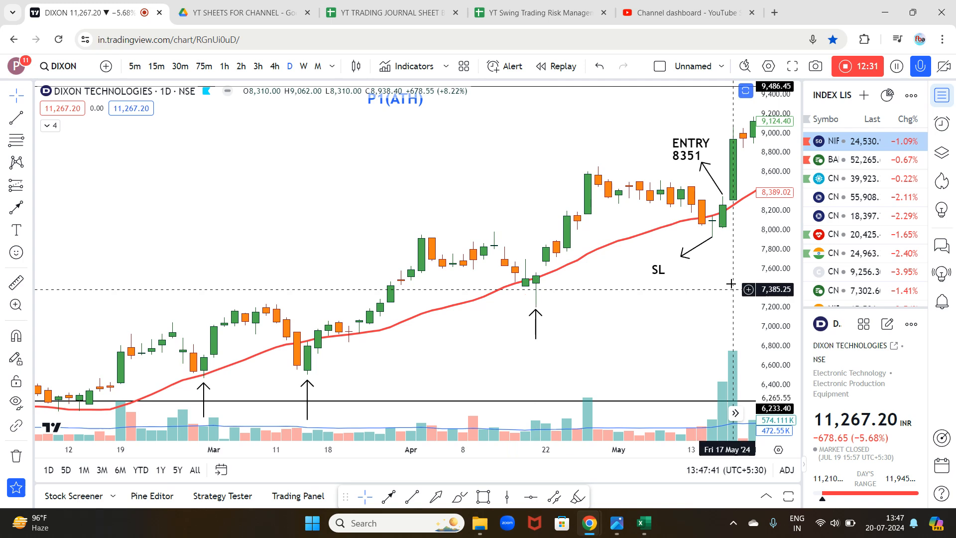
{"action": "double_click", "coordinate": [657, 270]}
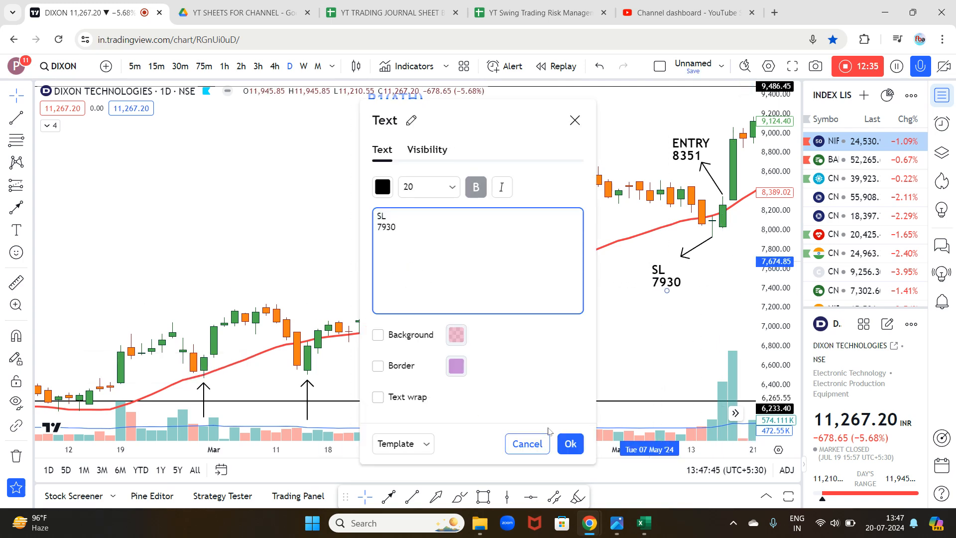
{"action": "left_click", "coordinate": [570, 443]}
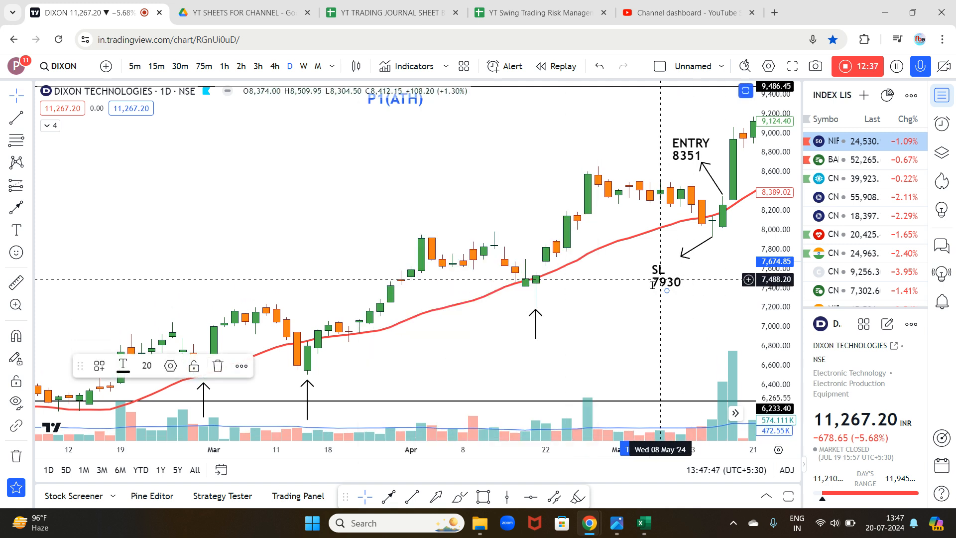
Move the SL 7930 label up to its arrow's tip and shift the ENTRY 8351 label slightly down.
{"action": "left_click_drag", "start_coordinate": [660, 282], "coordinate": [671, 269]}
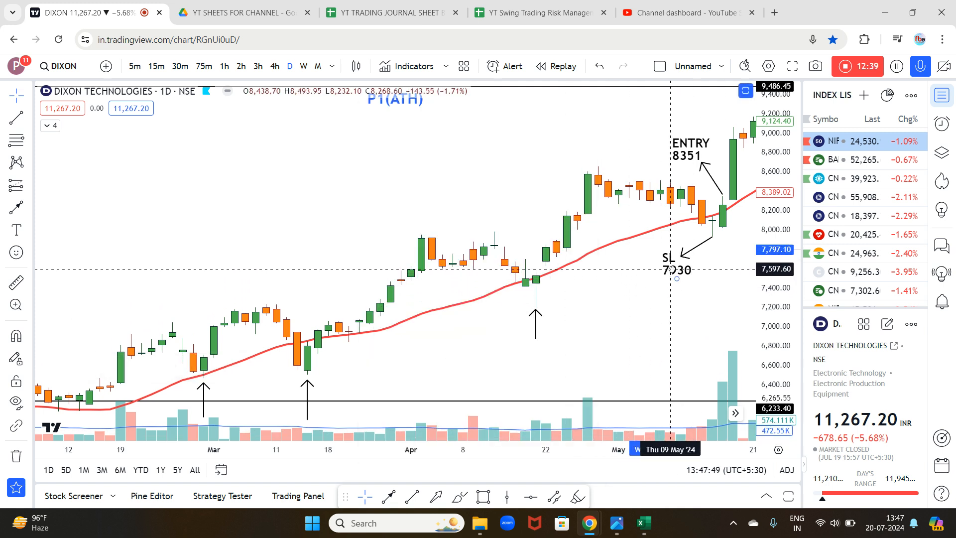
{"action": "left_click", "coordinate": [664, 301]}
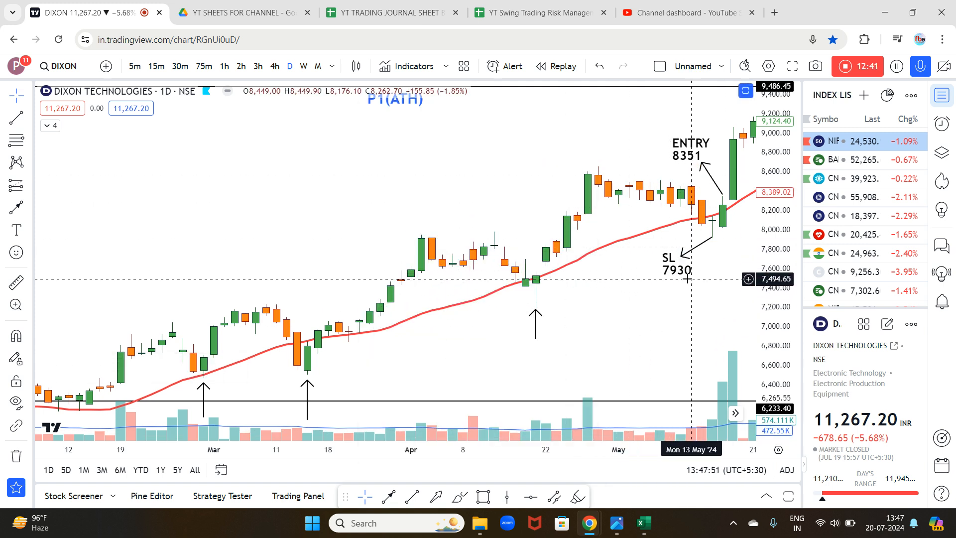
{"action": "left_click_drag", "start_coordinate": [599, 326], "coordinate": [625, 328]}
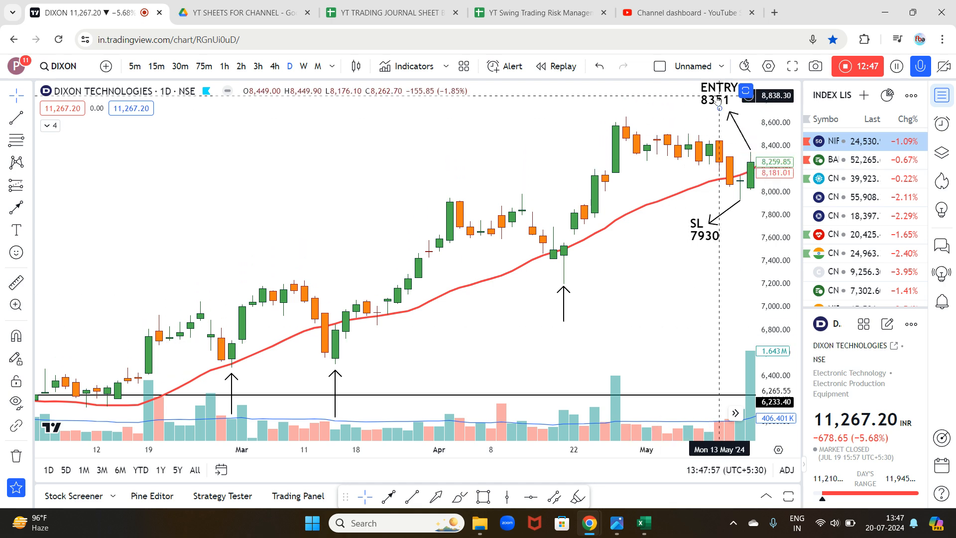
{"action": "left_click_drag", "start_coordinate": [706, 96], "coordinate": [707, 98]}
{"action": "left_click", "coordinate": [685, 297]}
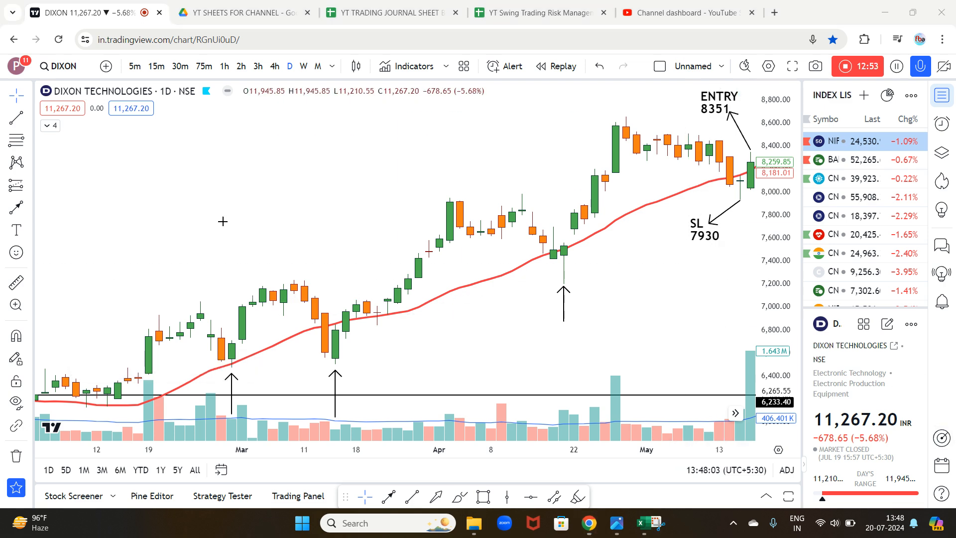
Take a full-screen screenshot of the chart with the entry and stop-loss annotations.
{"action": "key", "text": "super+shift+s"}
{"action": "left_click", "coordinate": [490, 20]}
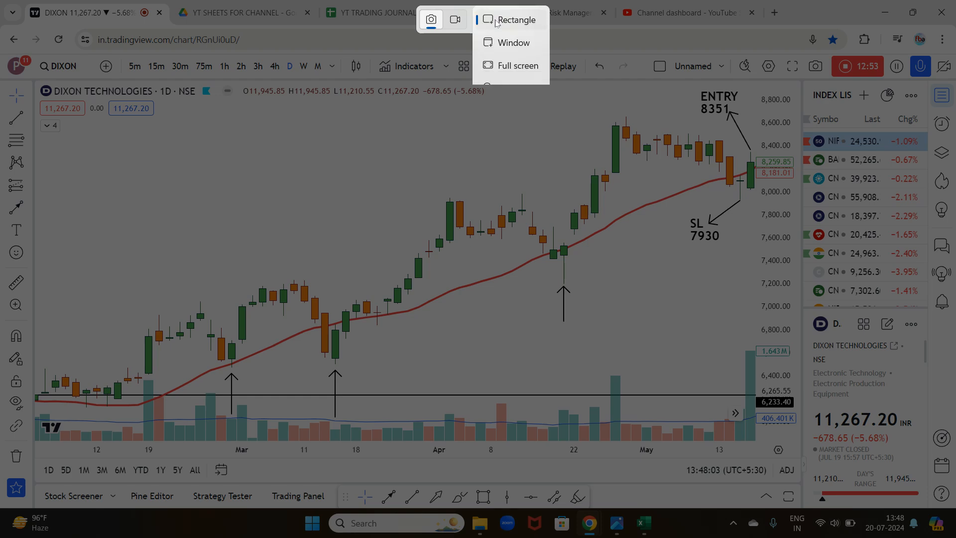
{"action": "left_click", "coordinate": [509, 72]}
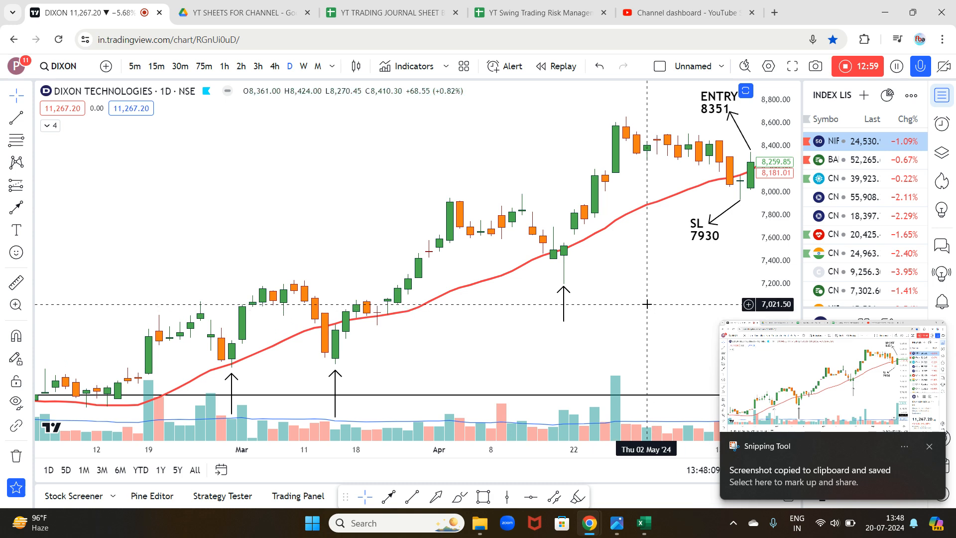
Draw an arrow from the high of the 22 May candle pointing left and slightly up, ending above the 16 May candle.
{"action": "left_click_drag", "start_coordinate": [648, 302], "coordinate": [563, 316]}
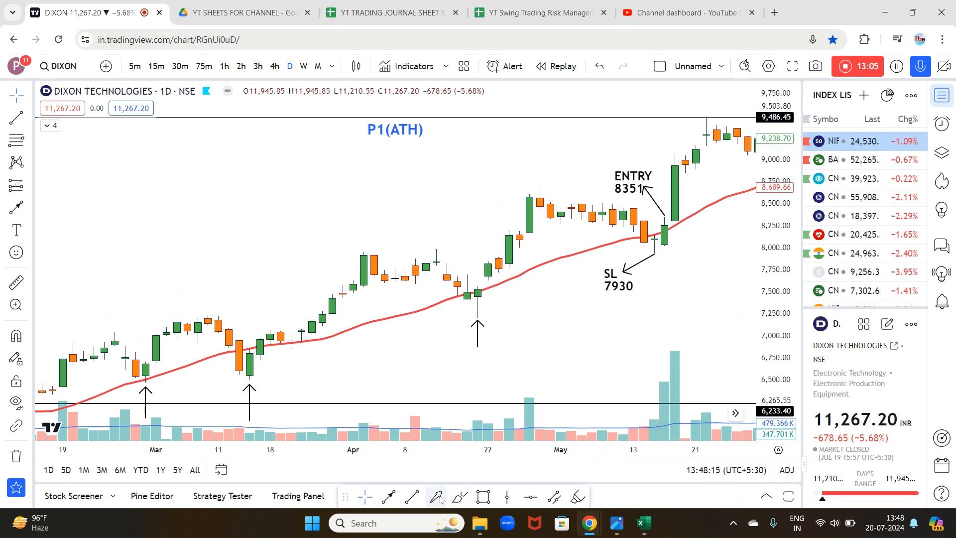
{"action": "left_click", "coordinate": [386, 499]}
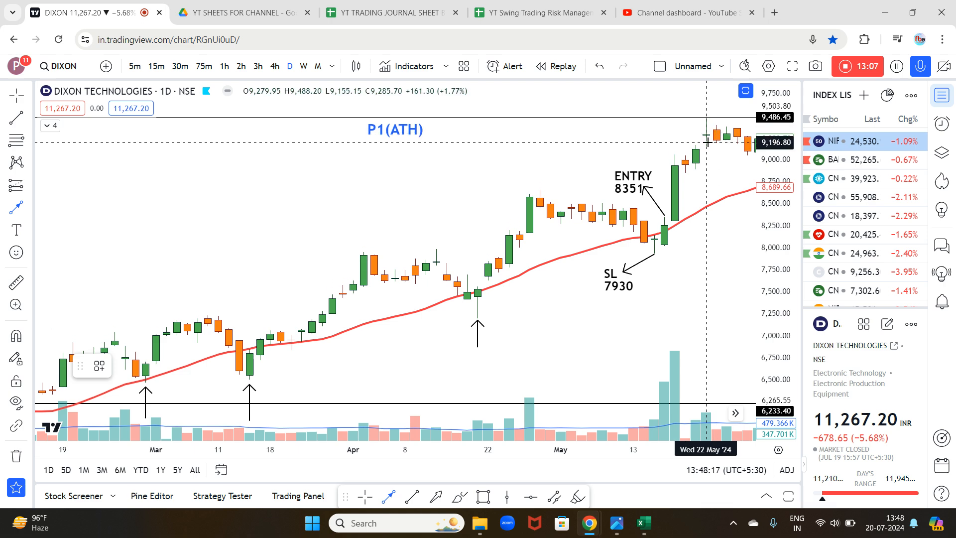
{"action": "left_click", "coordinate": [705, 114]}
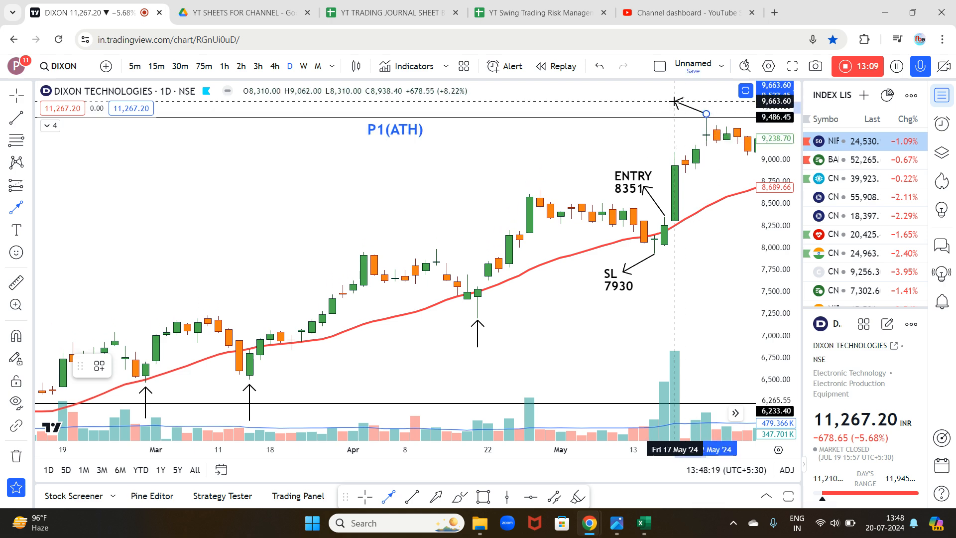
{"action": "left_click", "coordinate": [665, 105]}
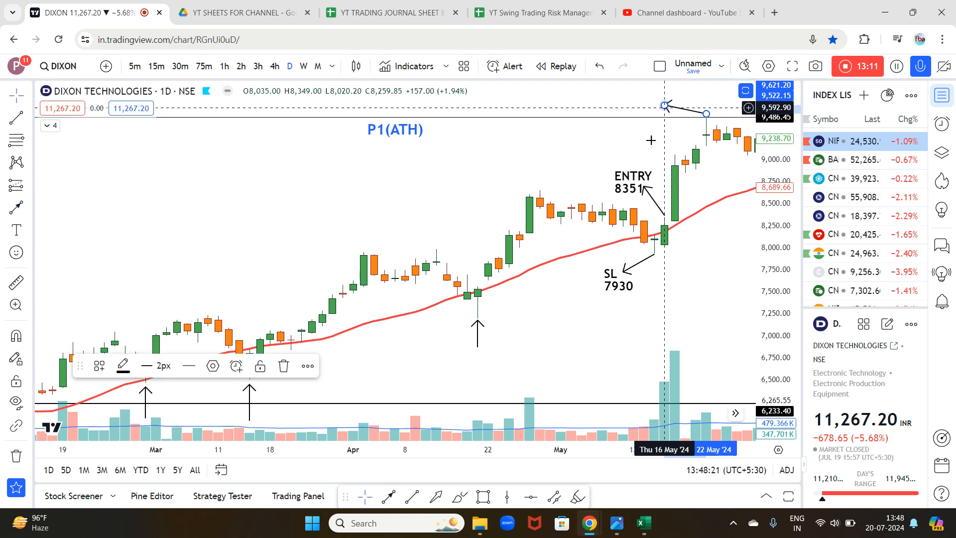
Add the text label EXIT@TGT and position it at the tip of the 22 May arrow.
{"action": "left_click", "coordinate": [17, 231]}
{"action": "left_click", "coordinate": [631, 104]}
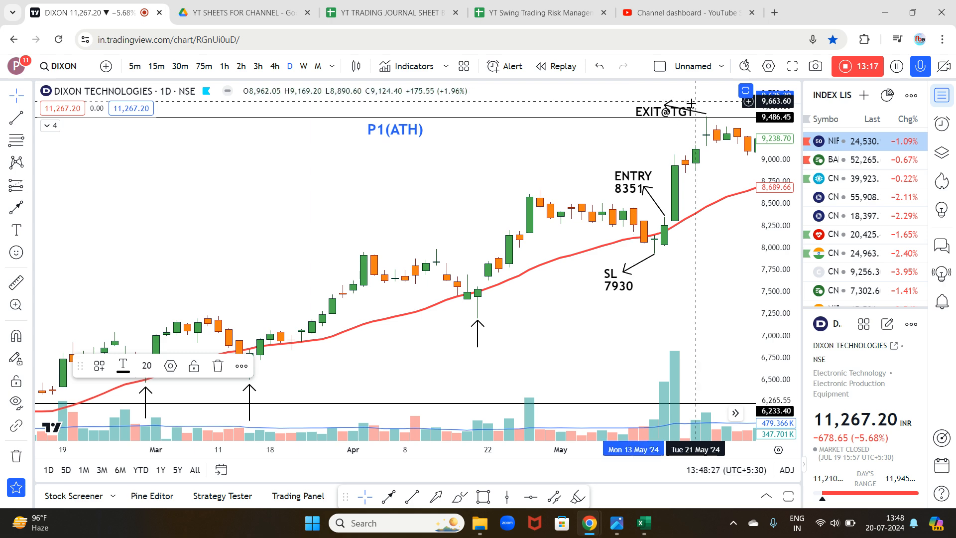
{"action": "left_click", "coordinate": [633, 142]}
{"action": "left_click_drag", "start_coordinate": [641, 110], "coordinate": [617, 98]}
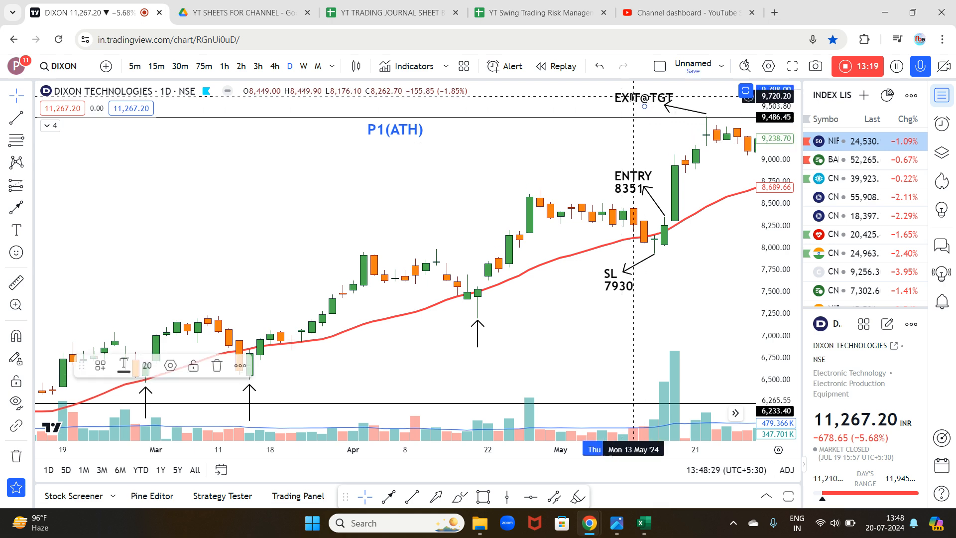
Look up the exit price in the journal and add 9193 as a second line to the EXIT@TGT label.
{"action": "double_click", "coordinate": [633, 98]}
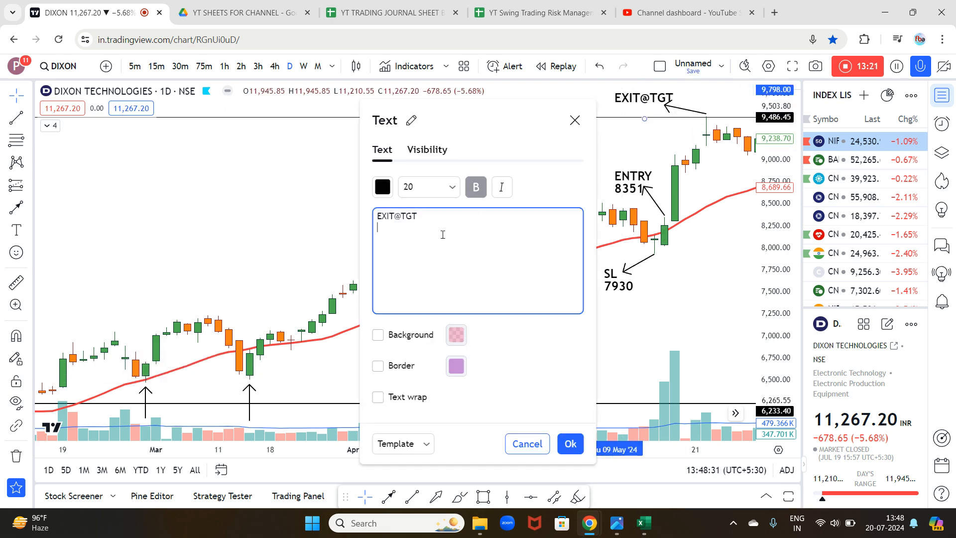
{"action": "left_click", "coordinate": [393, 12]}
{"action": "left_click", "coordinate": [583, 290]}
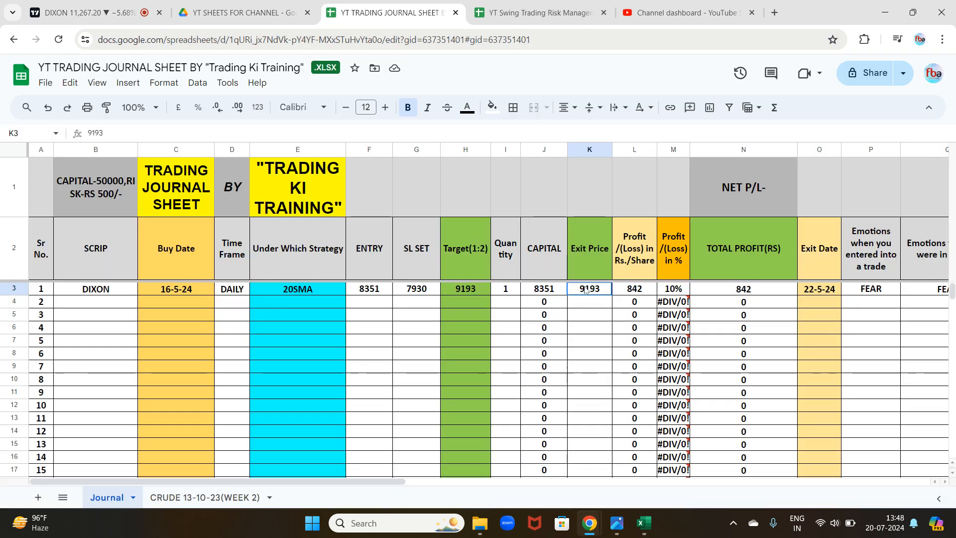
{"action": "left_click", "coordinate": [60, 11]}
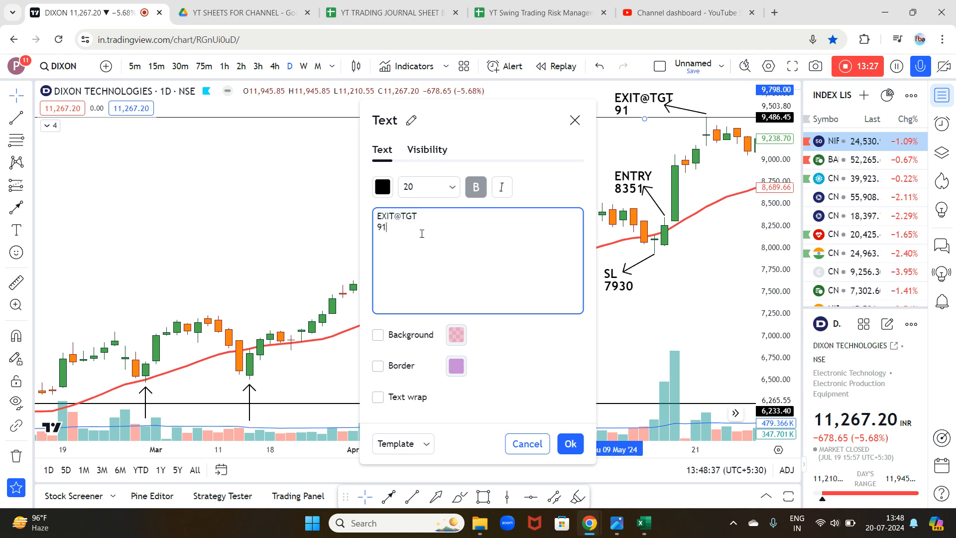
{"action": "left_click", "coordinate": [570, 443]}
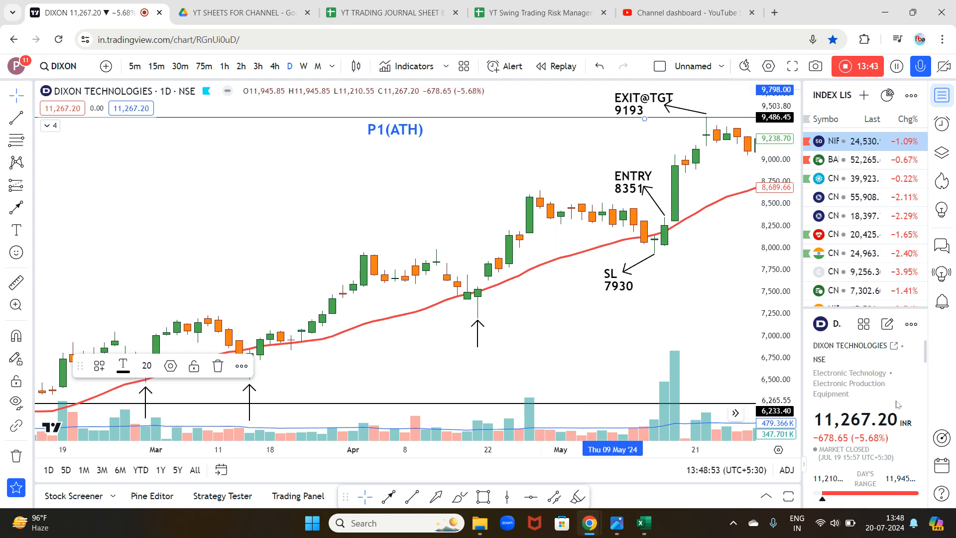
Take a full-screen screenshot of the chart with the exit annotation included.
{"action": "key", "text": "super+shift+s"}
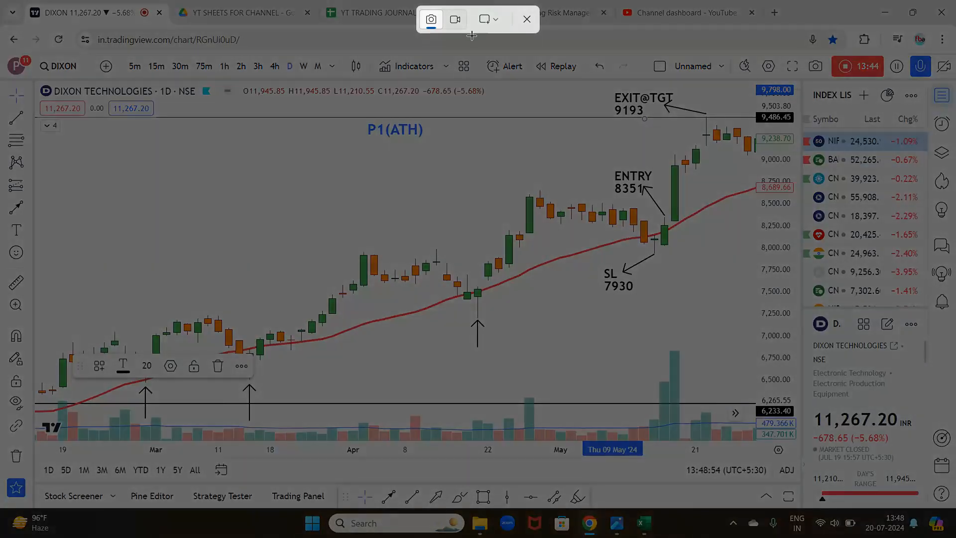
{"action": "left_click", "coordinate": [494, 18]}
{"action": "left_click", "coordinate": [506, 71]}
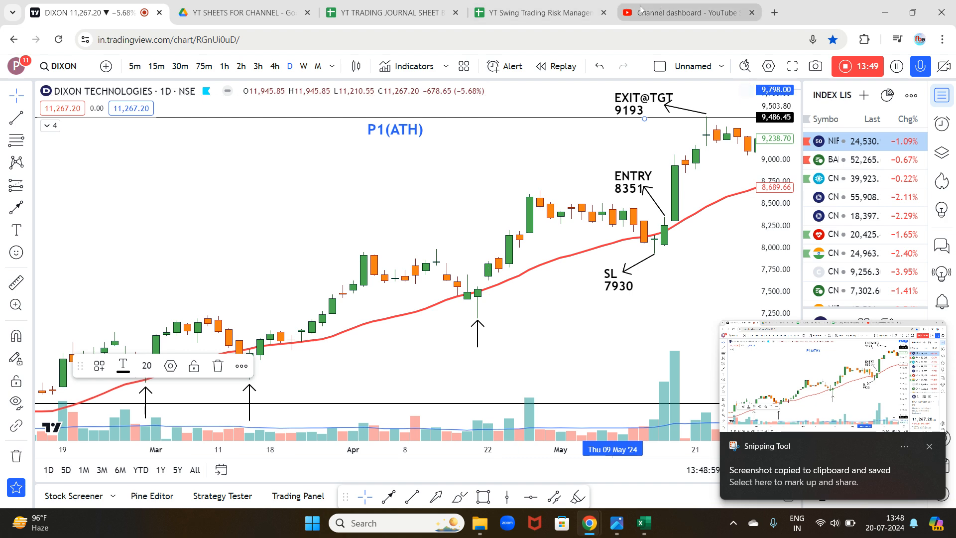
Switch to the trading journal and delete both chart images from the CRUDE 13-10-23(WEEK 2) sheet.
{"action": "left_click", "coordinate": [354, 4]}
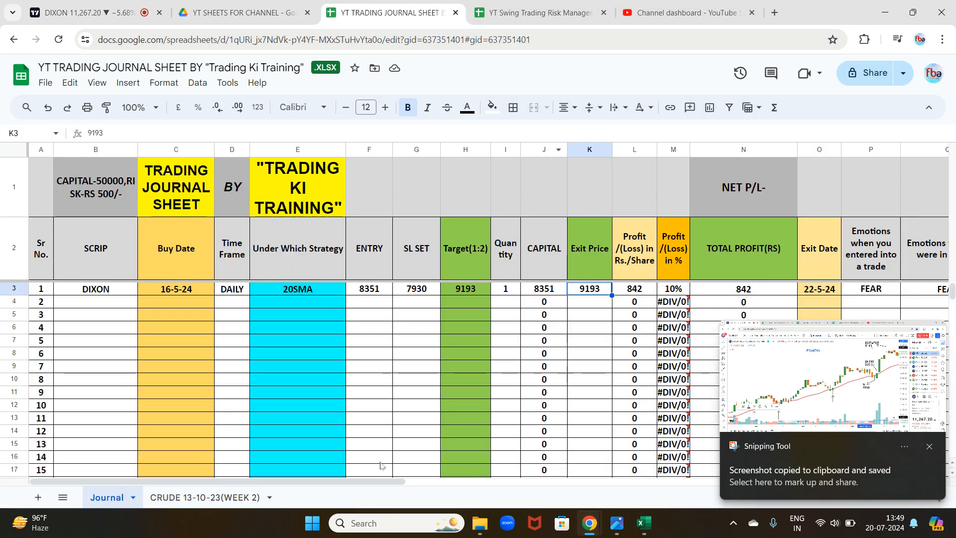
{"action": "left_click", "coordinate": [193, 496]}
{"action": "left_click", "coordinate": [222, 258]}
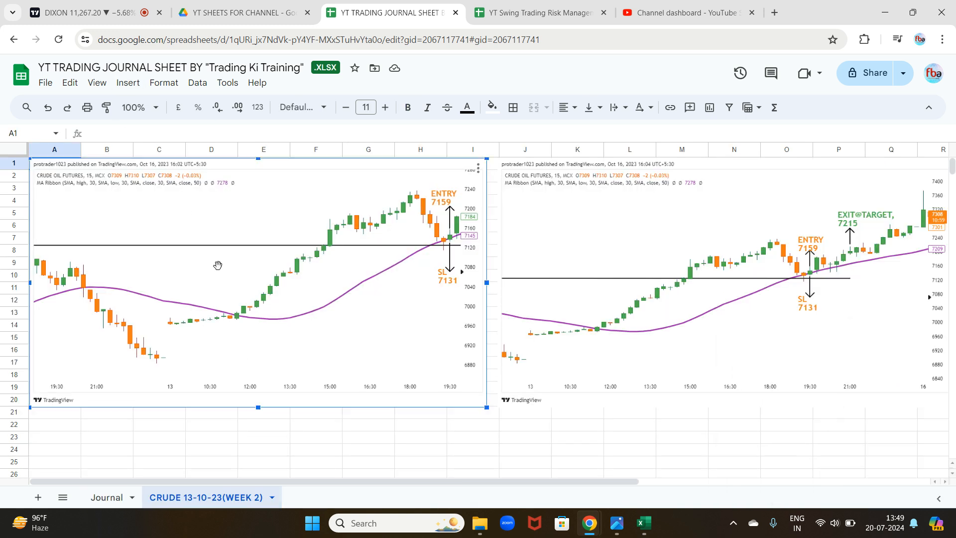
{"action": "key", "text": "Delete"}
{"action": "left_click", "coordinate": [610, 240]}
{"action": "key", "text": "Delete"}
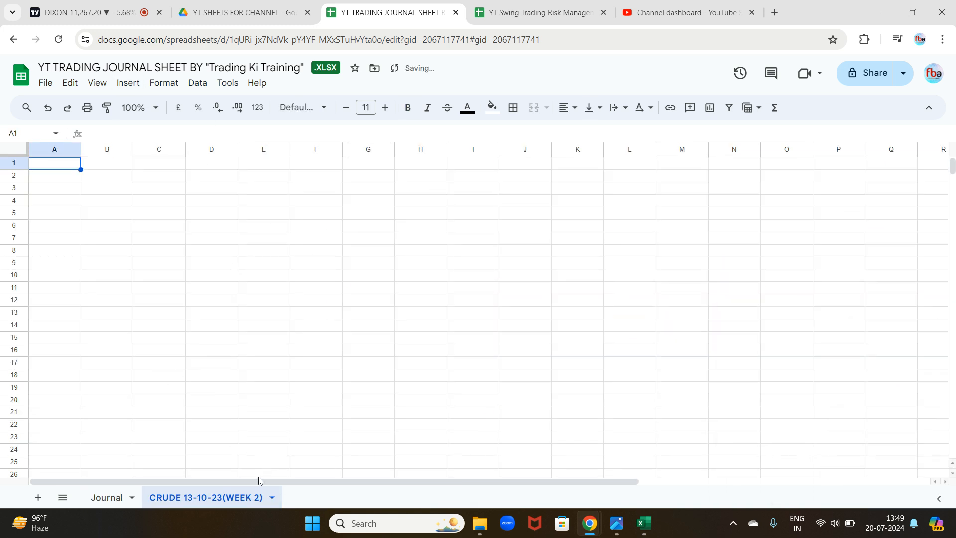
Delete the emptied CRUDE 13-10-23(WEEK 2) sheet from the journal workbook.
{"action": "left_click", "coordinate": [272, 500]}
{"action": "left_click", "coordinate": [167, 302]}
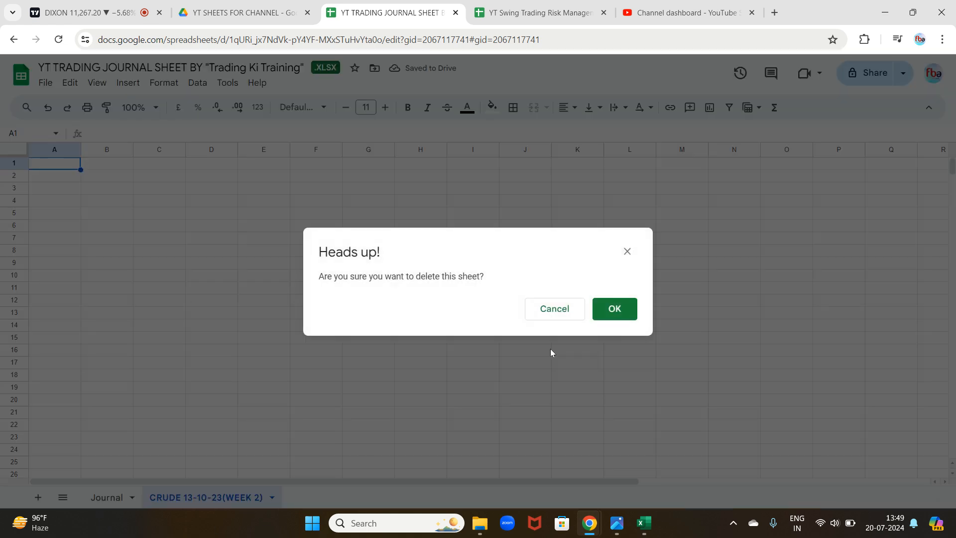
{"action": "left_click", "coordinate": [614, 309]}
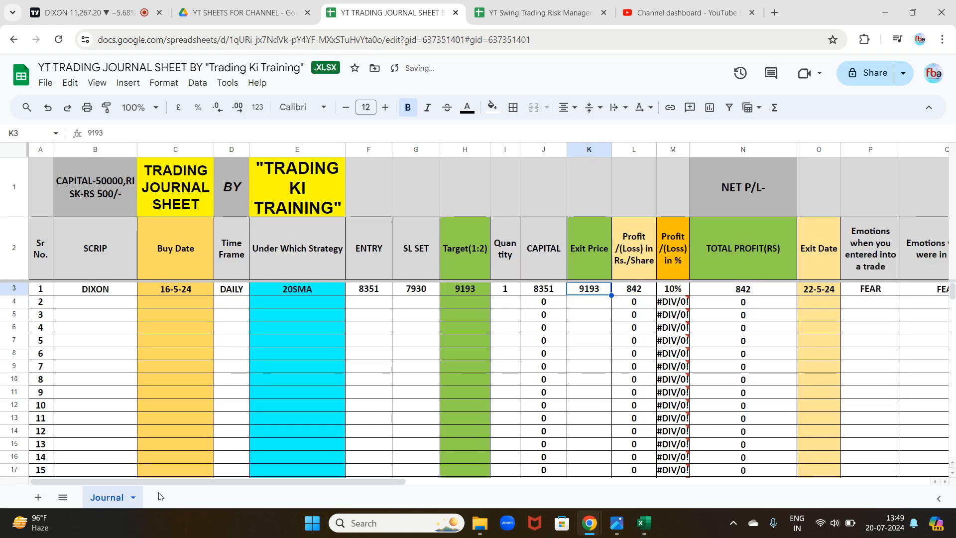
Add a new blank sheet to the journal workbook and select cell A1.
{"action": "left_click", "coordinate": [37, 498]}
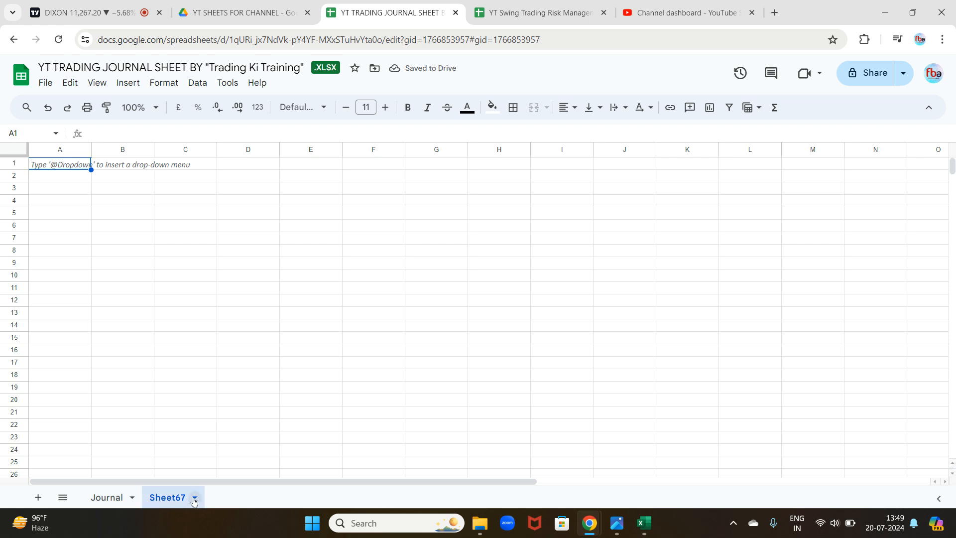
{"action": "left_click", "coordinate": [65, 188]}
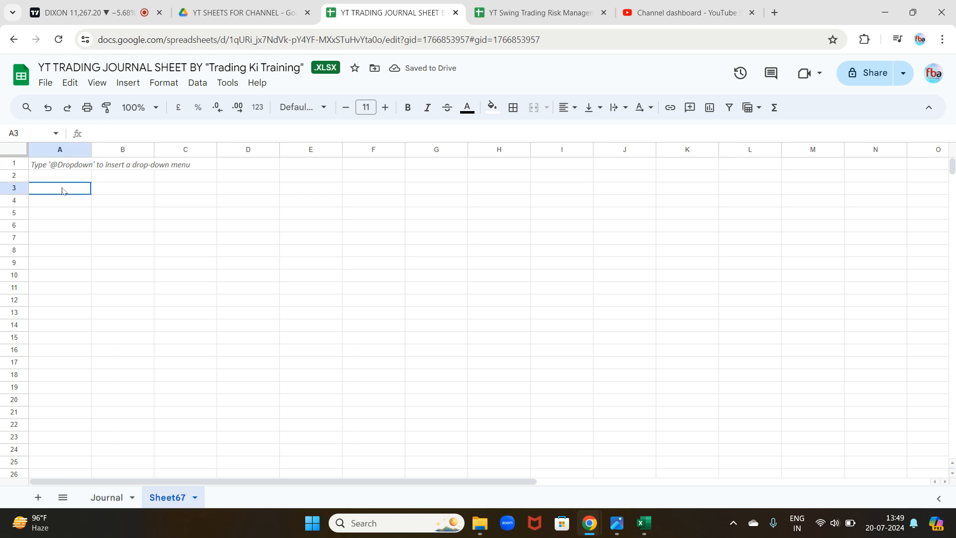
{"action": "left_click", "coordinate": [62, 166]}
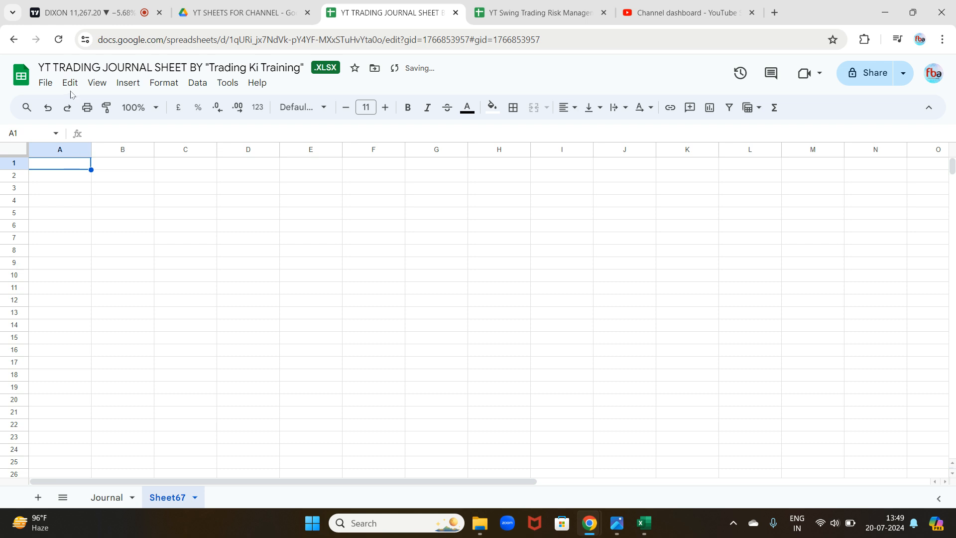
Start inserting an image over the cells and browse the computer for a file to upload.
{"action": "left_click", "coordinate": [125, 84]}
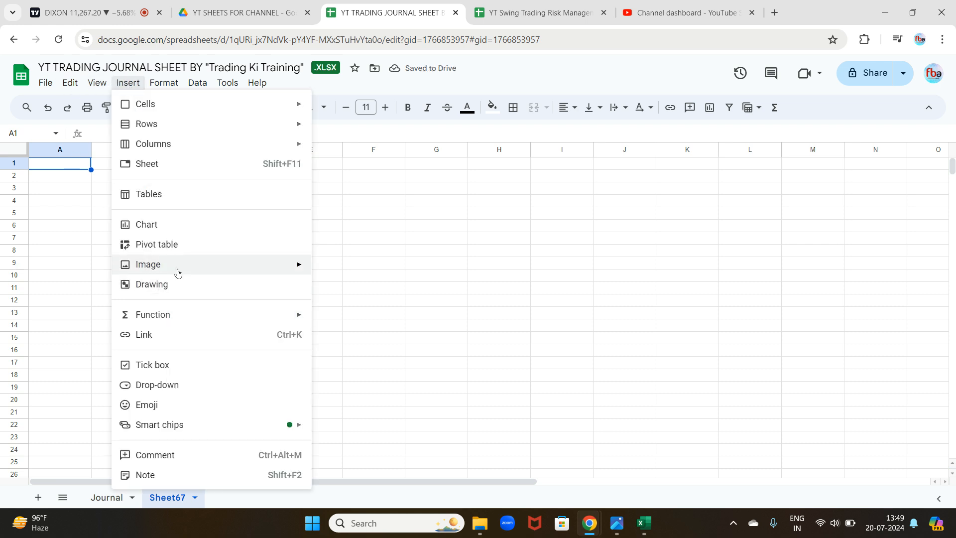
{"action": "mouse_move", "coordinate": [174, 270]}
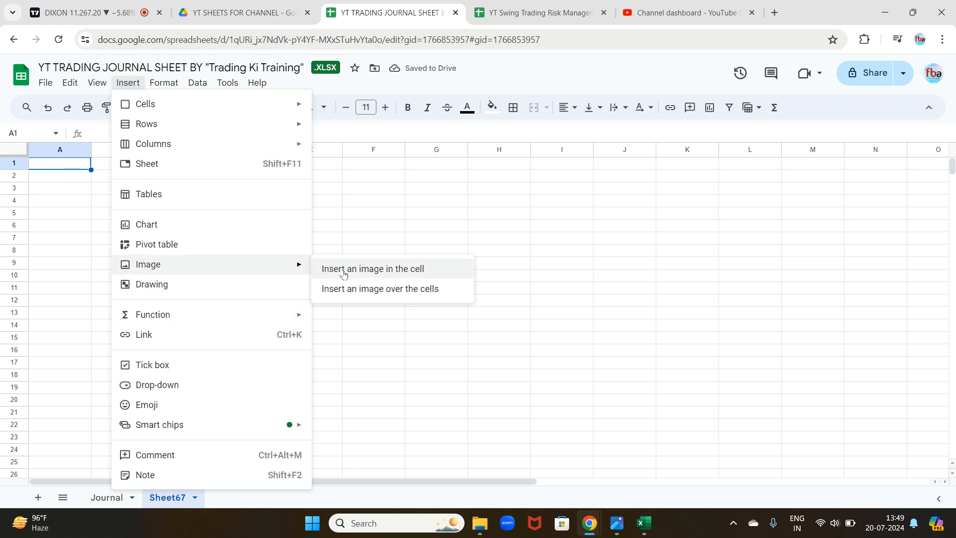
{"action": "left_click", "coordinate": [370, 293]}
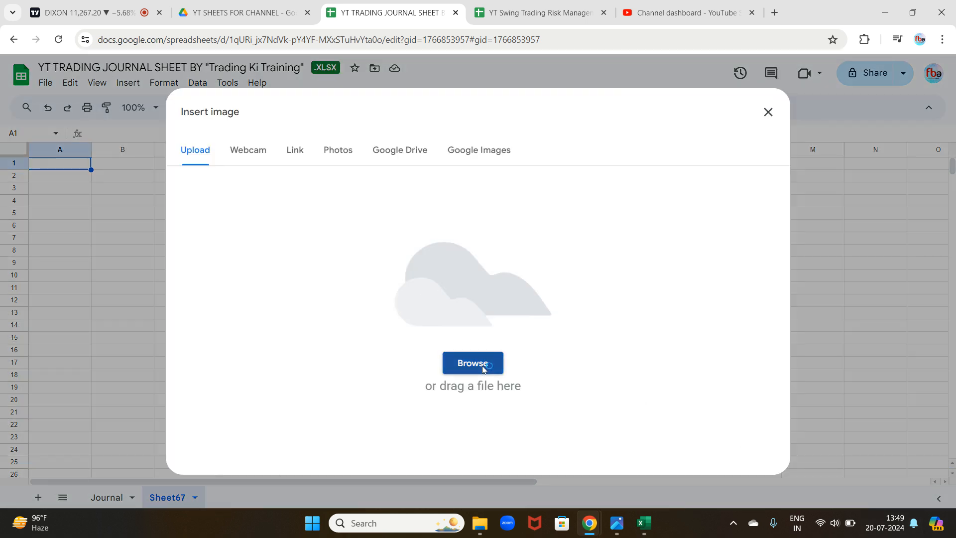
{"action": "left_click", "coordinate": [472, 363]}
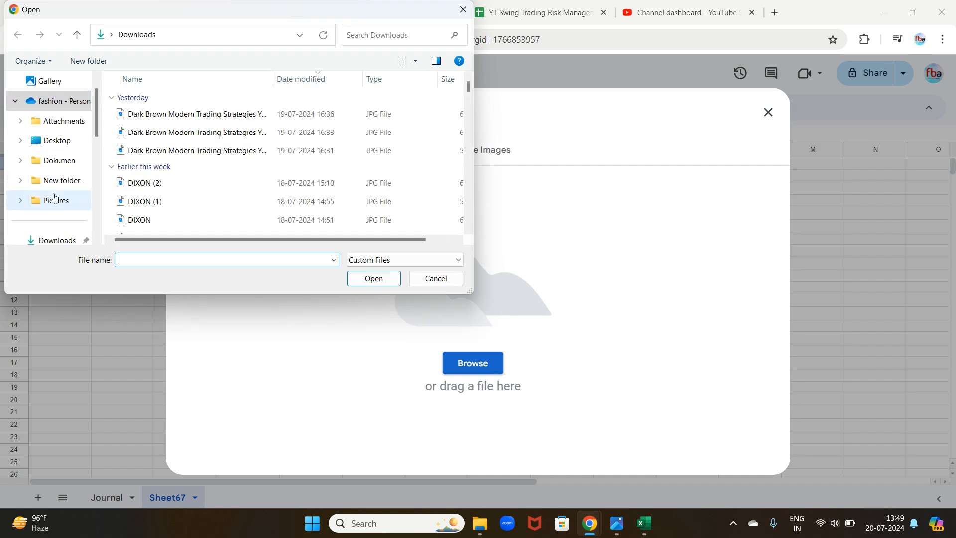
Look through the OneDrive Pictures subfolders, Downloads and Desktop for the saved chart screenshots.
{"action": "left_click", "coordinate": [54, 199]}
{"action": "double_click", "coordinate": [158, 142]}
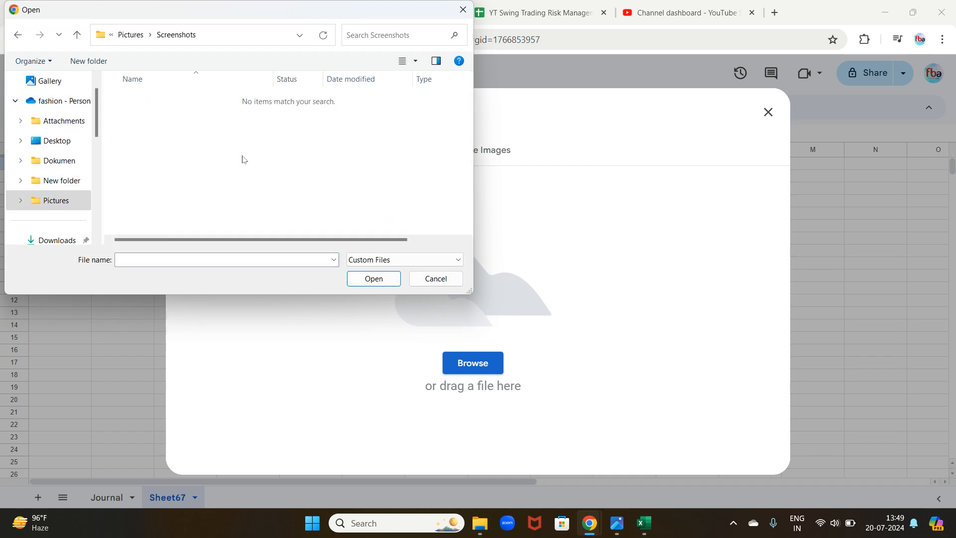
{"action": "scroll", "coordinate": [53, 171], "scroll_direction": "down", "scroll_amount": 5}
{"action": "scroll", "coordinate": [53, 125], "scroll_direction": "up", "scroll_amount": 6}
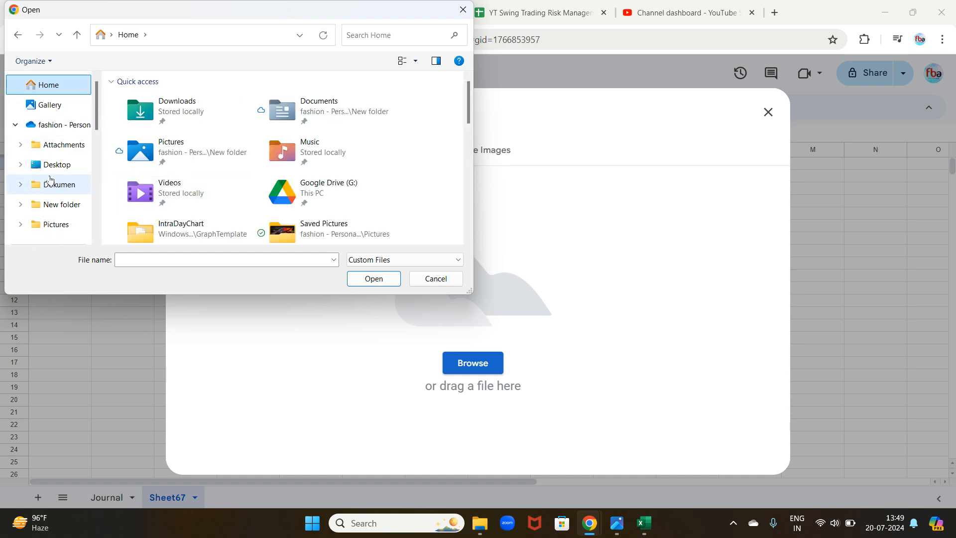
{"action": "scroll", "coordinate": [50, 179], "scroll_direction": "down", "scroll_amount": 5}
{"action": "scroll", "coordinate": [49, 170], "scroll_direction": "up", "scroll_amount": 3}
{"action": "left_click", "coordinate": [49, 161]}
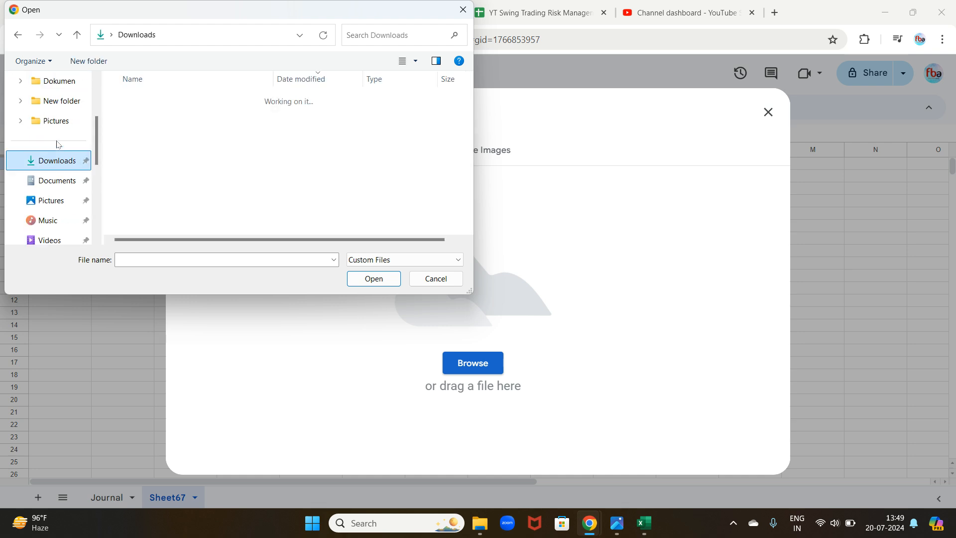
{"action": "scroll", "coordinate": [57, 144], "scroll_direction": "up", "scroll_amount": 2}
{"action": "left_click", "coordinate": [53, 167]}
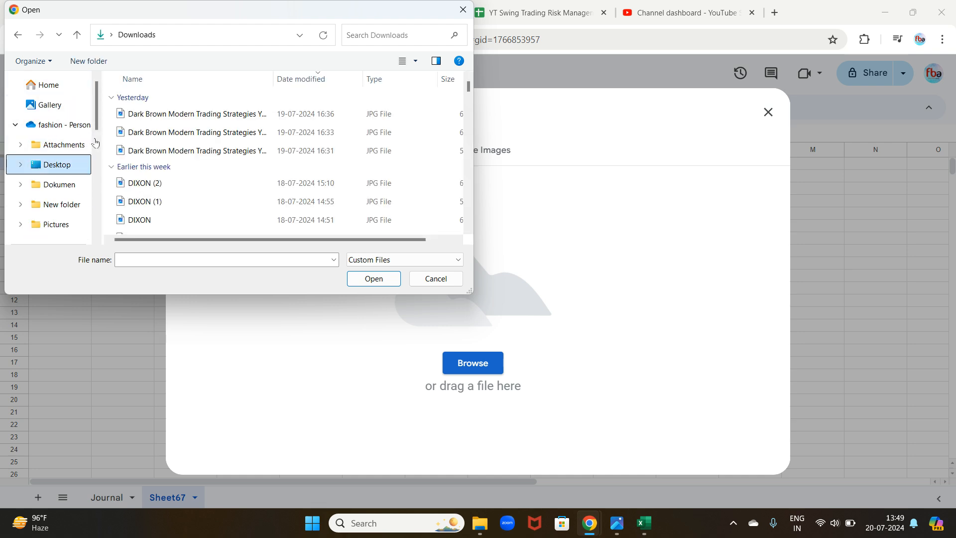
{"action": "scroll", "coordinate": [165, 164], "scroll_direction": "down", "scroll_amount": 1}
{"action": "scroll", "coordinate": [88, 191], "scroll_direction": "down", "scroll_amount": 1}
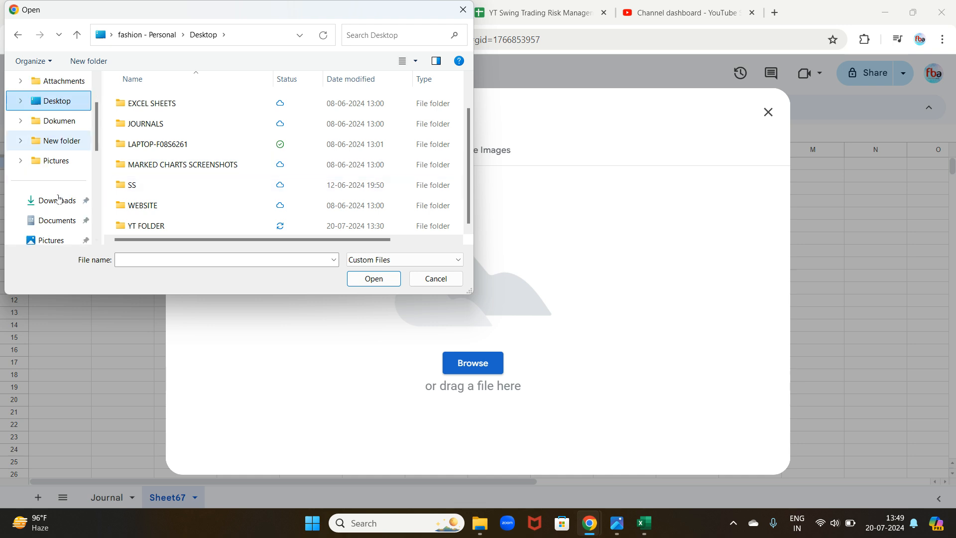
{"action": "left_click", "coordinate": [55, 160]}
{"action": "double_click", "coordinate": [159, 143]}
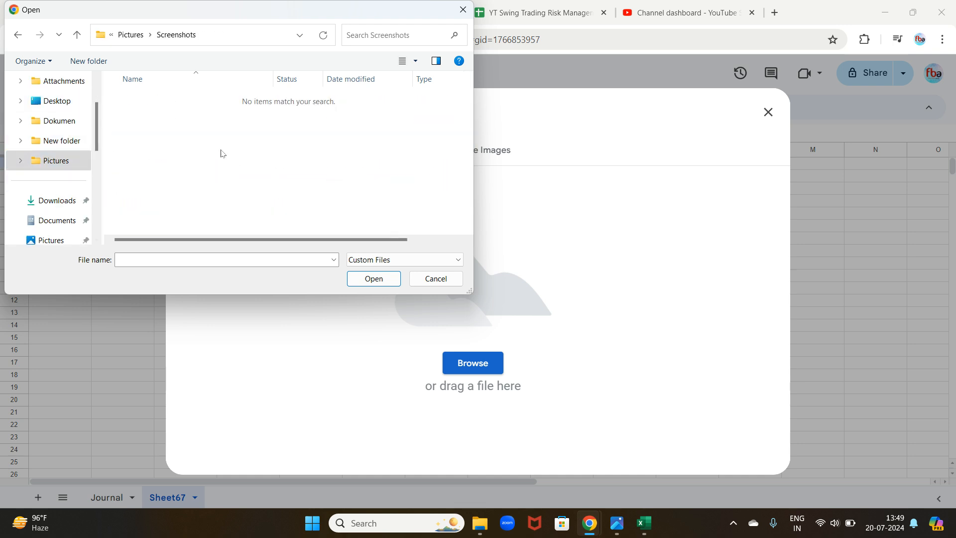
{"action": "left_click", "coordinate": [18, 35]}
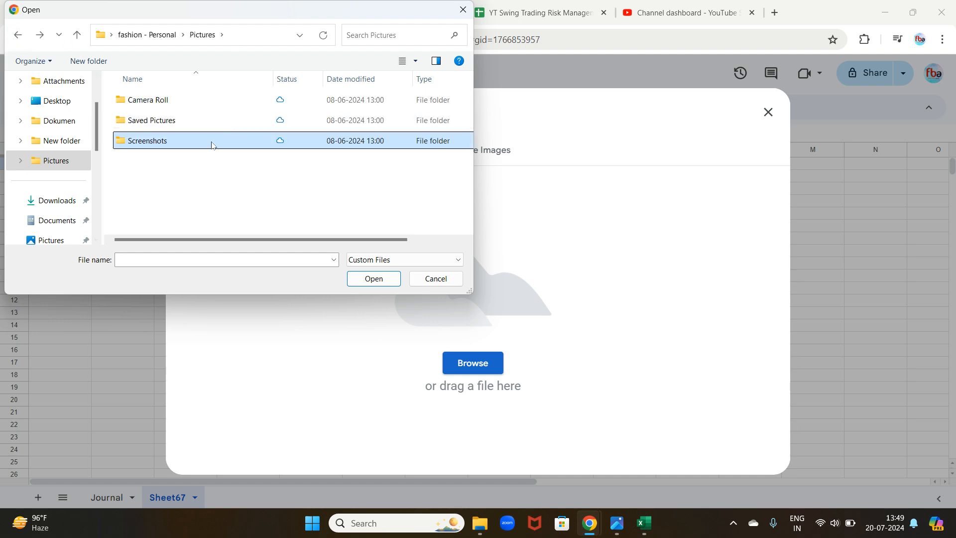
{"action": "left_click", "coordinate": [185, 123]}
{"action": "double_click", "coordinate": [167, 123]}
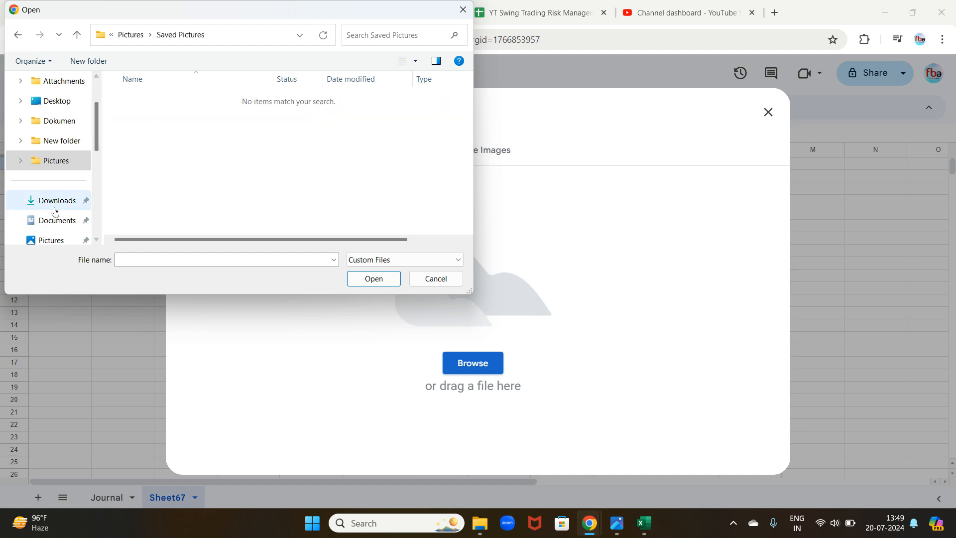
{"action": "left_click", "coordinate": [57, 240]}
{"action": "double_click", "coordinate": [147, 141]}
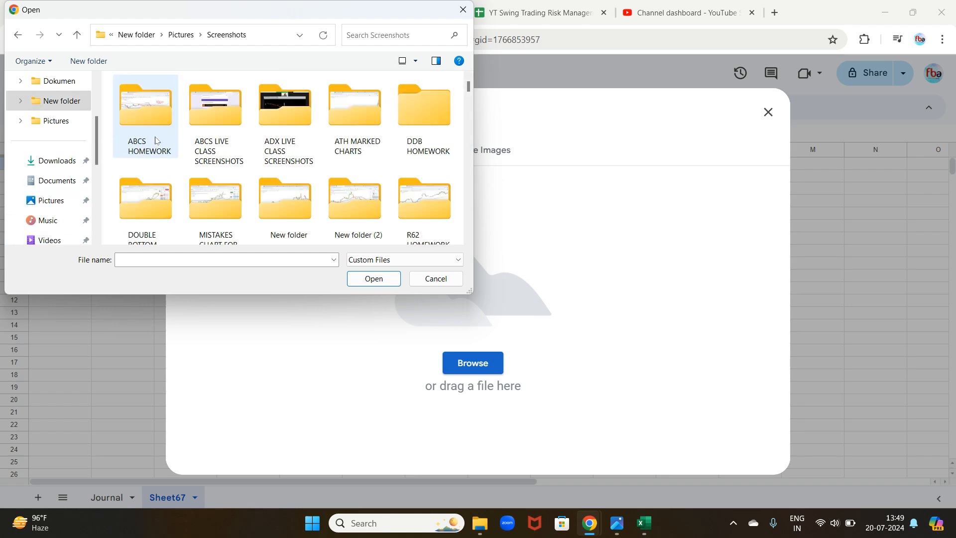
{"action": "scroll", "coordinate": [305, 165], "scroll_direction": "down", "scroll_amount": 5}
{"action": "scroll", "coordinate": [304, 164], "scroll_direction": "down", "scroll_amount": 10}
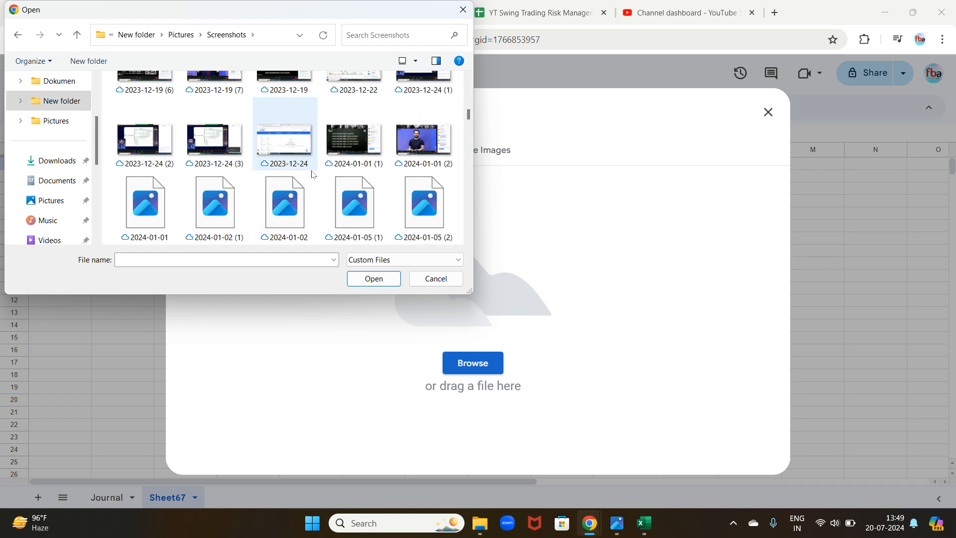
{"action": "scroll", "coordinate": [317, 185], "scroll_direction": "down", "scroll_amount": 10}
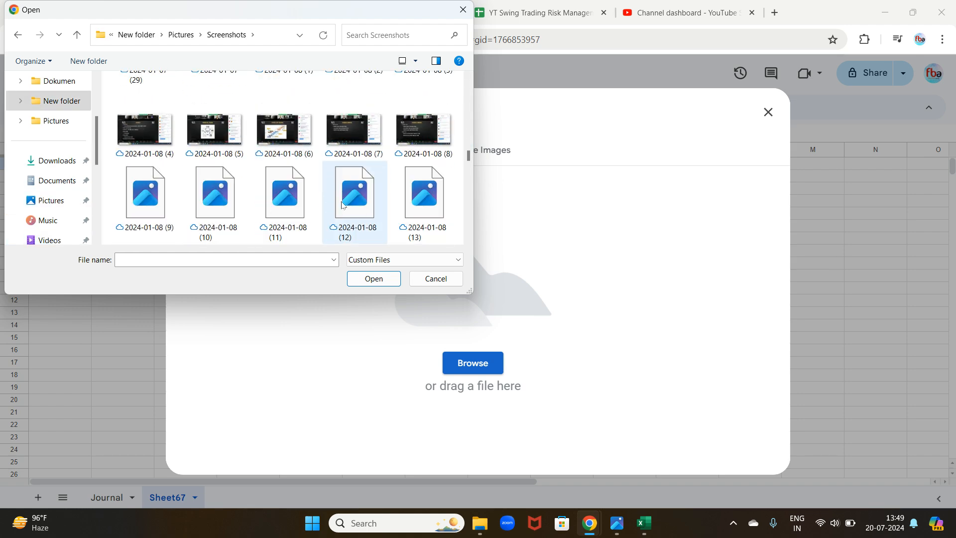
{"action": "scroll", "coordinate": [356, 222], "scroll_direction": "down", "scroll_amount": 12}
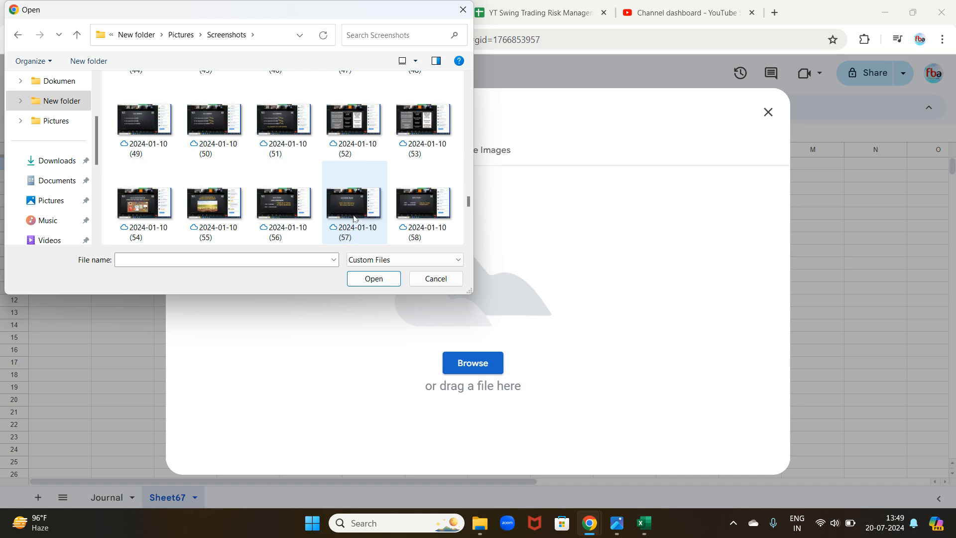
{"action": "scroll", "coordinate": [348, 221], "scroll_direction": "down", "scroll_amount": 2}
{"action": "left_click", "coordinate": [427, 118]}
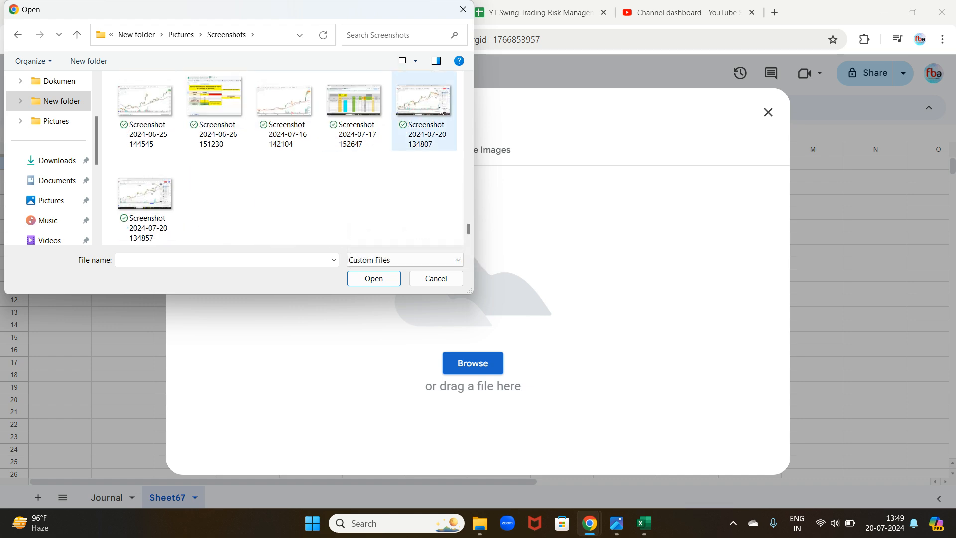
{"action": "left_click", "coordinate": [376, 282]}
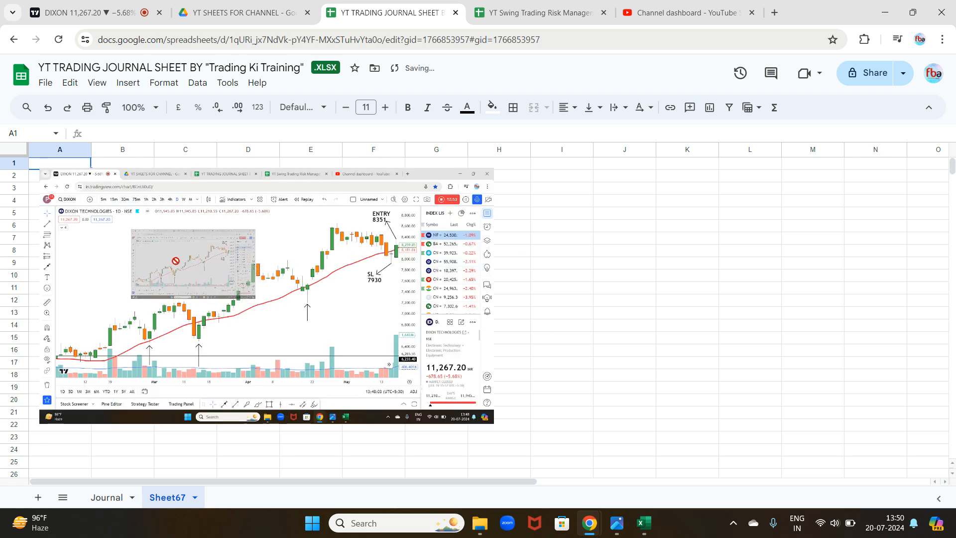
Align the entry chart image with the corner of cell A1 and shrink it to end within column G and row 20.
{"action": "left_click_drag", "start_coordinate": [304, 334], "coordinate": [295, 321]}
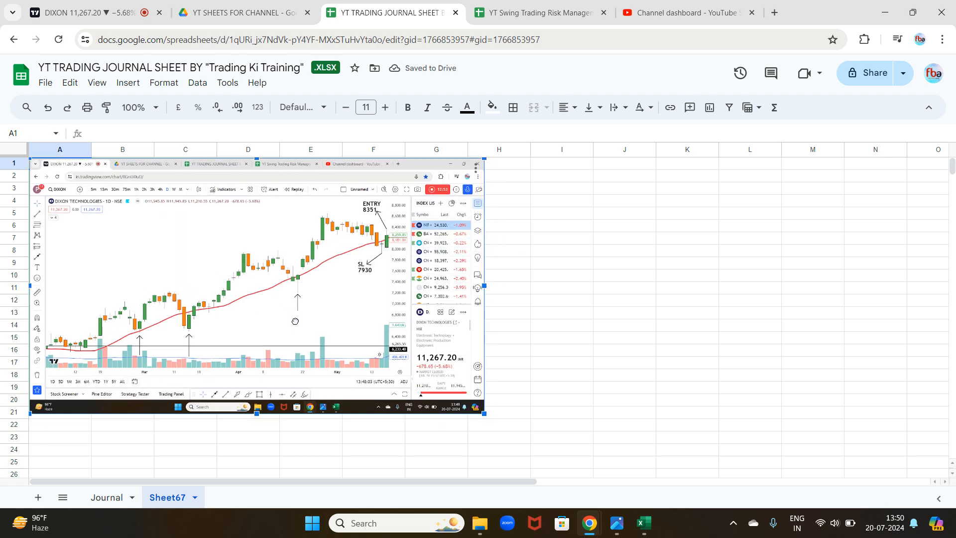
{"action": "left_click_drag", "start_coordinate": [482, 414], "coordinate": [459, 399]}
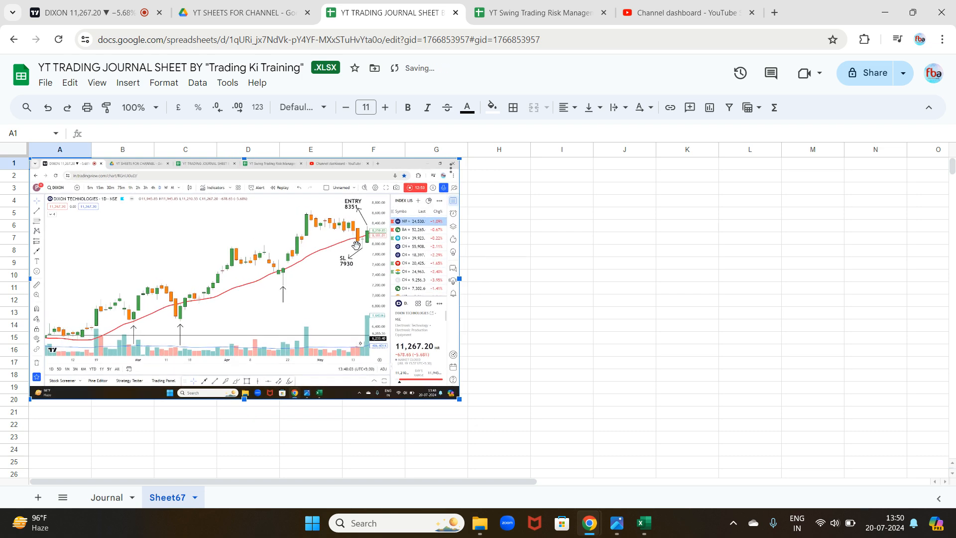
{"action": "left_click", "coordinate": [514, 168]}
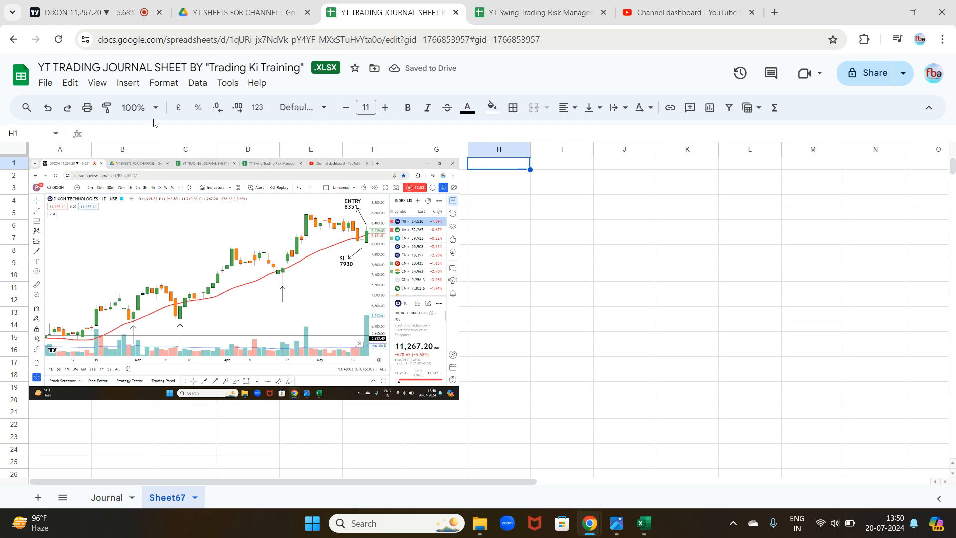
{"action": "left_click", "coordinate": [128, 83]}
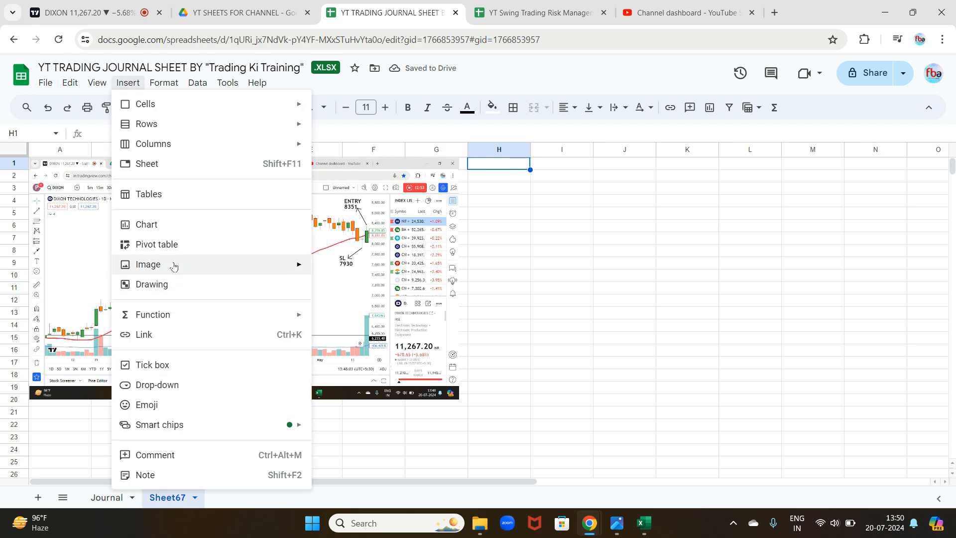
{"action": "mouse_move", "coordinate": [175, 264]}
{"action": "left_click", "coordinate": [349, 290]}
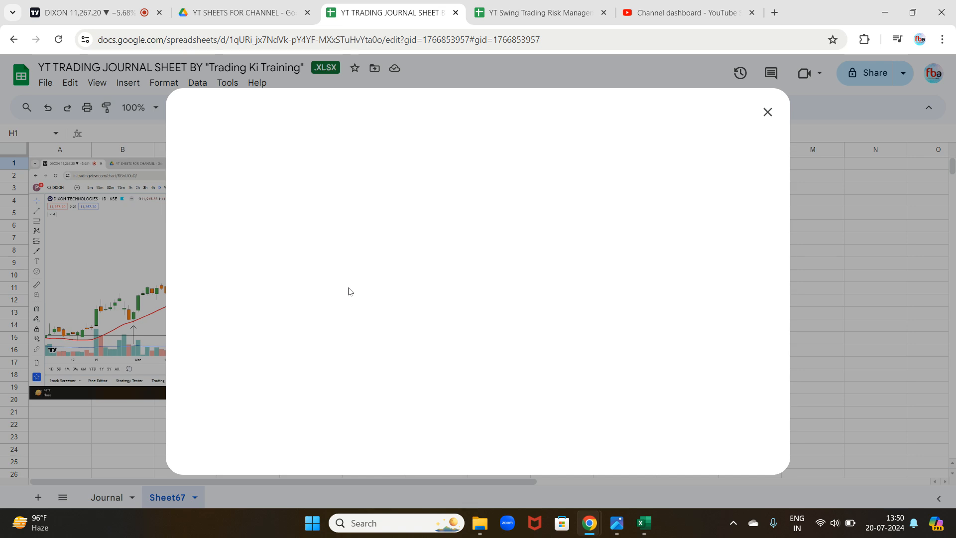
{"action": "left_click", "coordinate": [463, 368]}
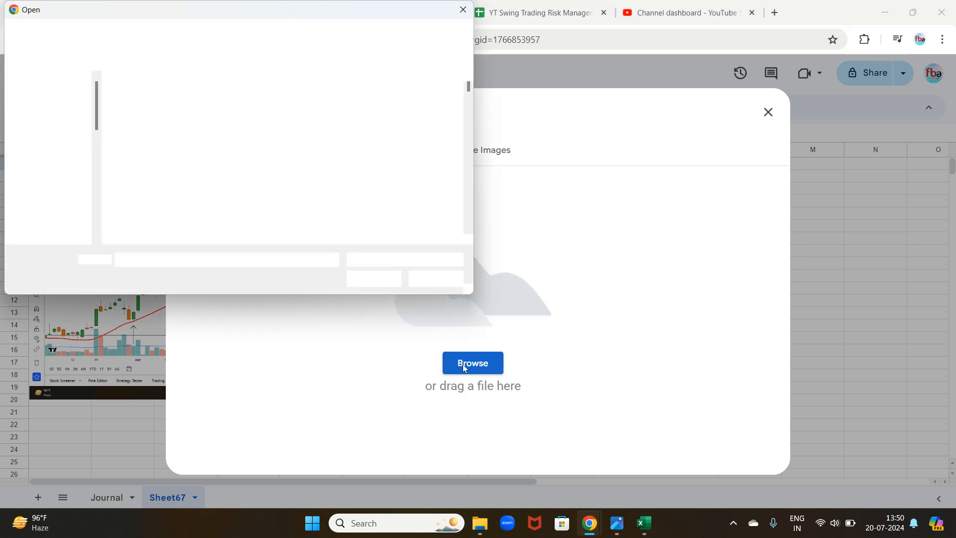
{"action": "scroll", "coordinate": [71, 175], "scroll_direction": "down", "scroll_amount": 1}
{"action": "left_click", "coordinate": [51, 181]}
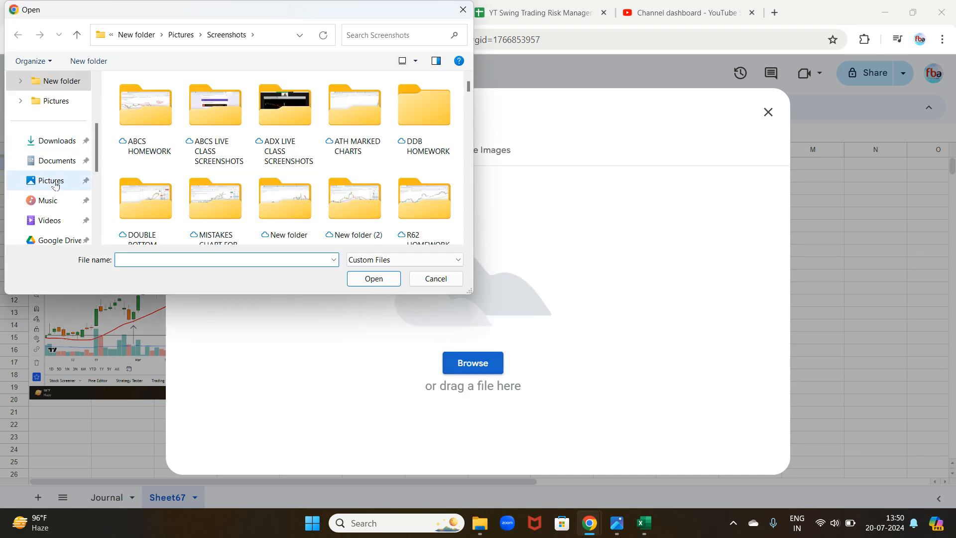
{"action": "double_click", "coordinate": [187, 142]}
{"action": "scroll", "coordinate": [299, 199], "scroll_direction": "down", "scroll_amount": 10}
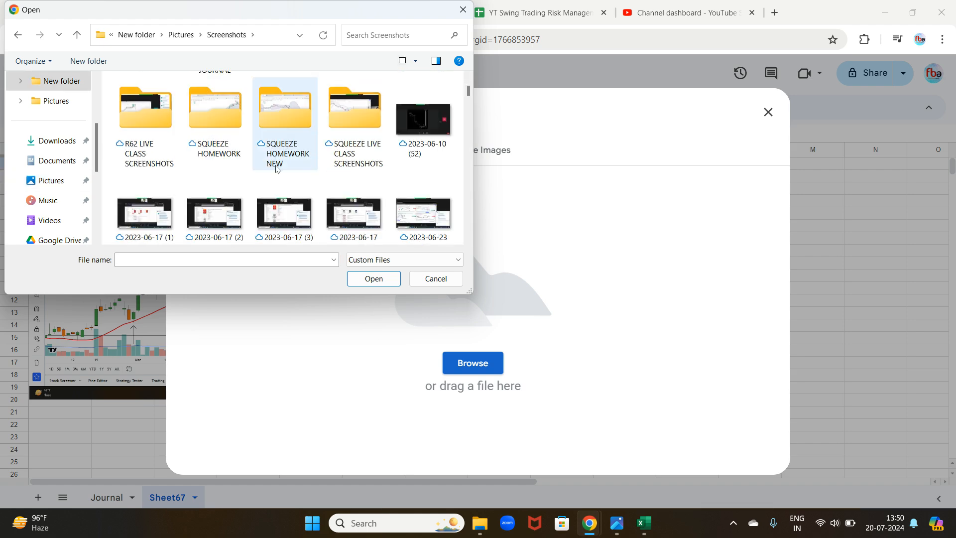
{"action": "scroll", "coordinate": [321, 178], "scroll_direction": "down", "scroll_amount": 15}
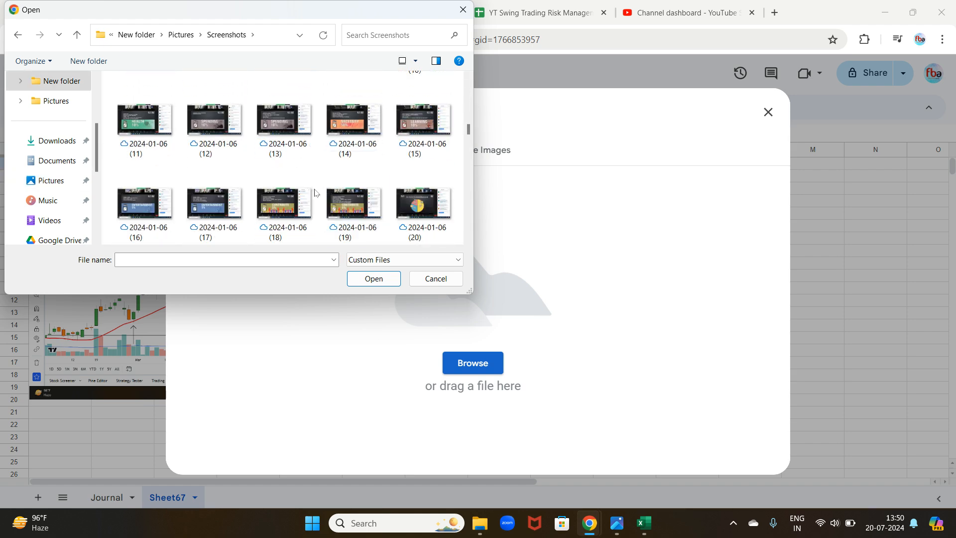
{"action": "scroll", "coordinate": [309, 204], "scroll_direction": "down", "scroll_amount": 10}
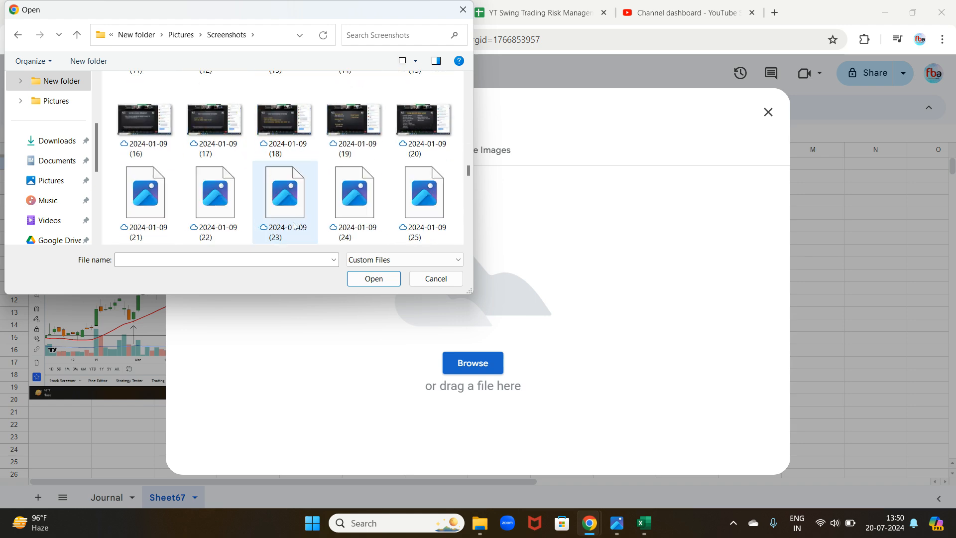
{"action": "scroll", "coordinate": [286, 223], "scroll_direction": "down", "scroll_amount": 15}
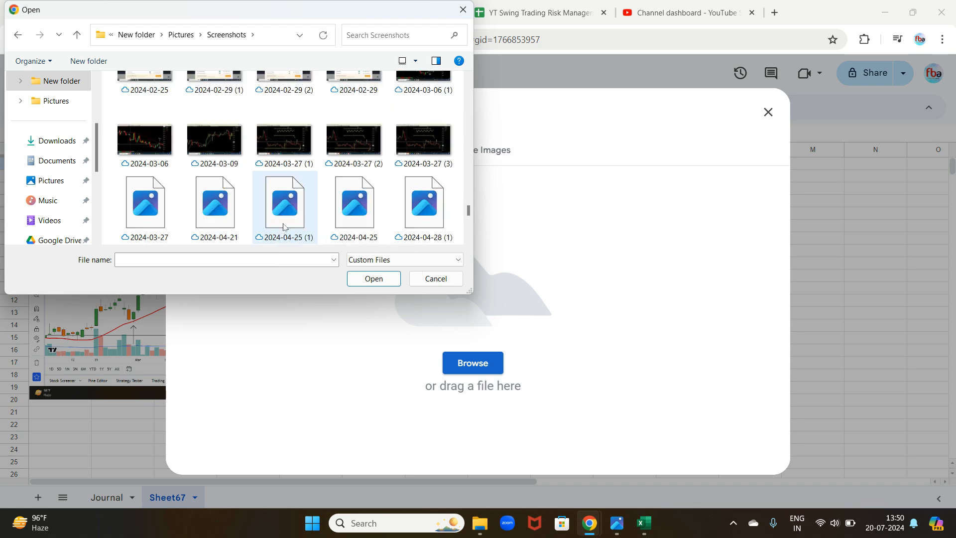
{"action": "left_click", "coordinate": [144, 196]}
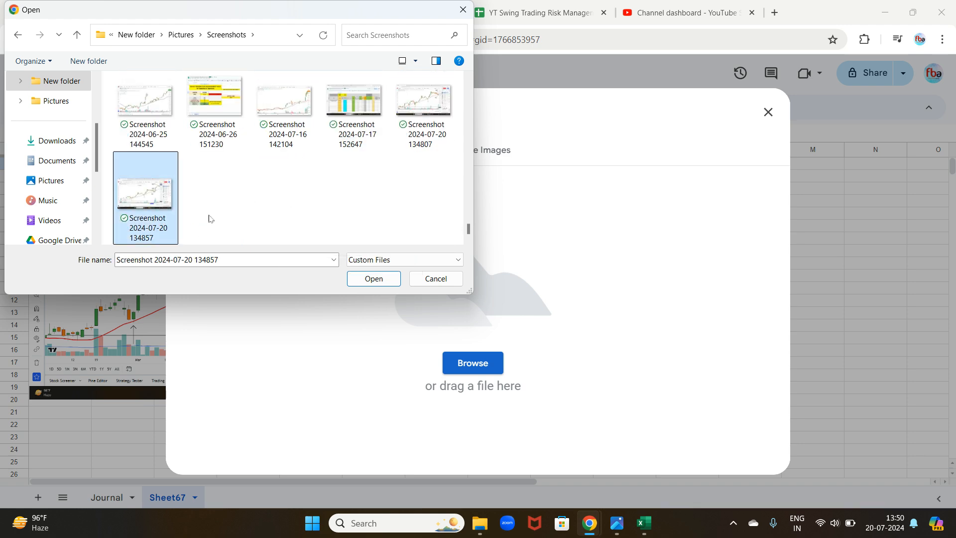
{"action": "left_click", "coordinate": [363, 278]}
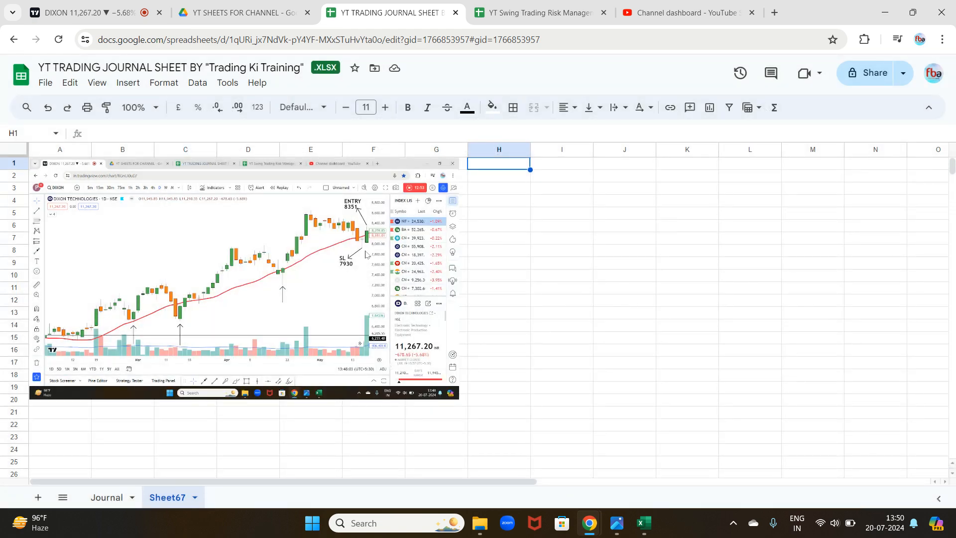
{"action": "key", "text": "ctrl+v"}
{"action": "left_click_drag", "start_coordinate": [682, 314], "coordinate": [670, 310]}
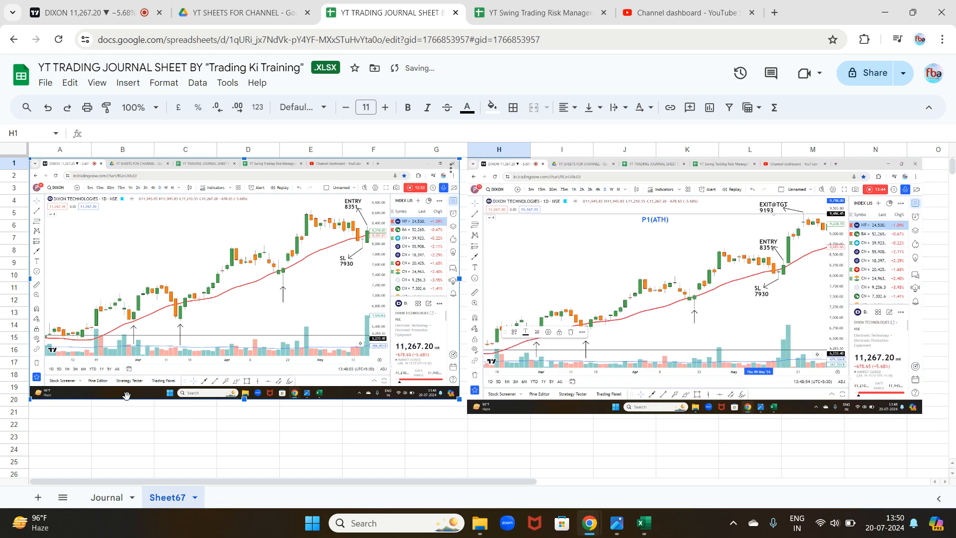
Nudge the exit chart image slightly beside the entry chart image and deselect it.
{"action": "left_click", "coordinate": [77, 413]}
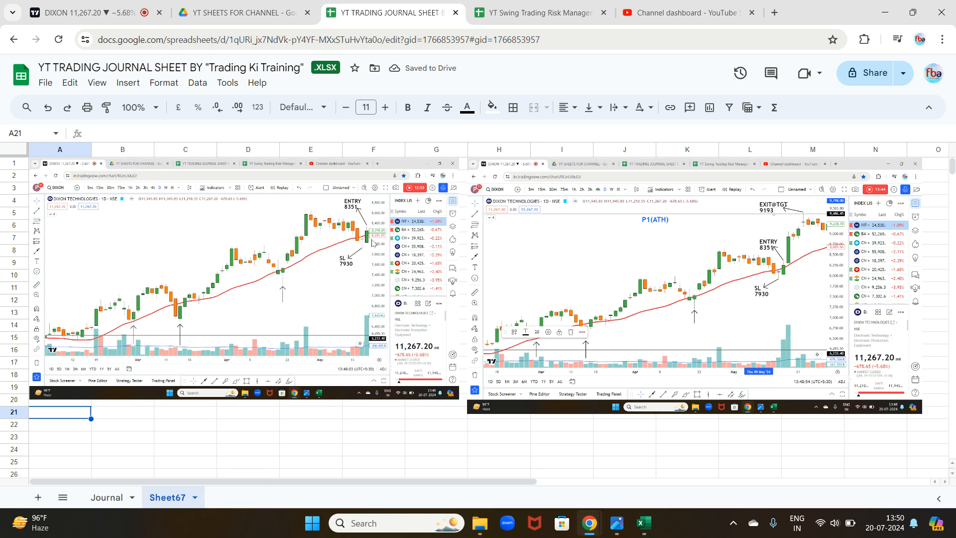
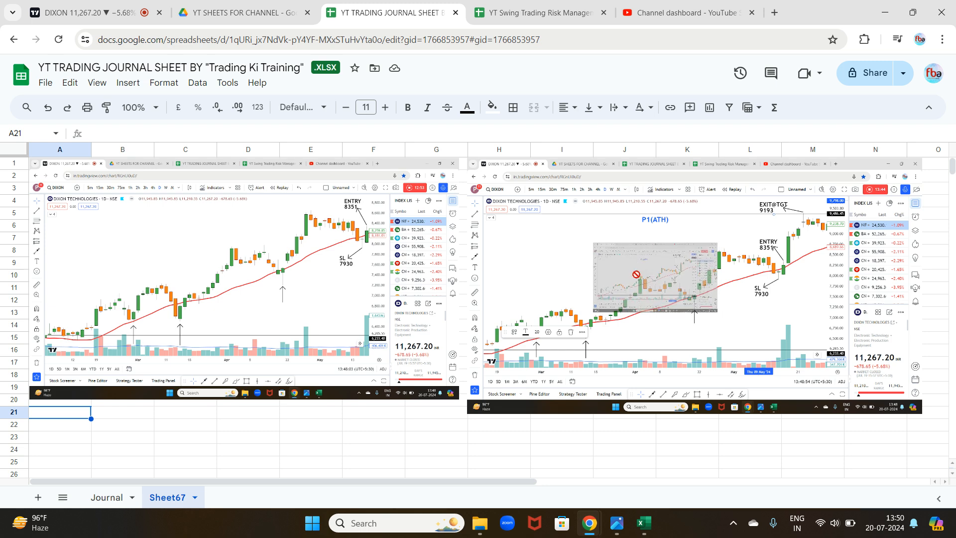
{"action": "left_click", "coordinate": [559, 273]}
{"action": "left_click_drag", "start_coordinate": [559, 273], "coordinate": [566, 277]}
{"action": "left_click", "coordinate": [152, 429]}
Clear the CRUDE link from the Chart cell X3 in the Journal sheet.
{"action": "left_click", "coordinate": [107, 497]}
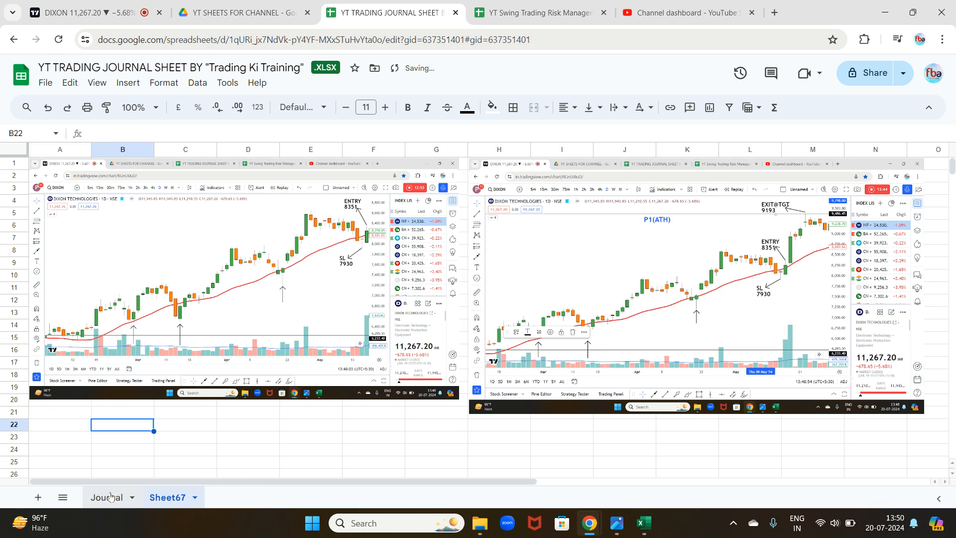
{"action": "left_click_drag", "start_coordinate": [393, 482], "coordinate": [877, 481]}
{"action": "left_click", "coordinate": [831, 290]}
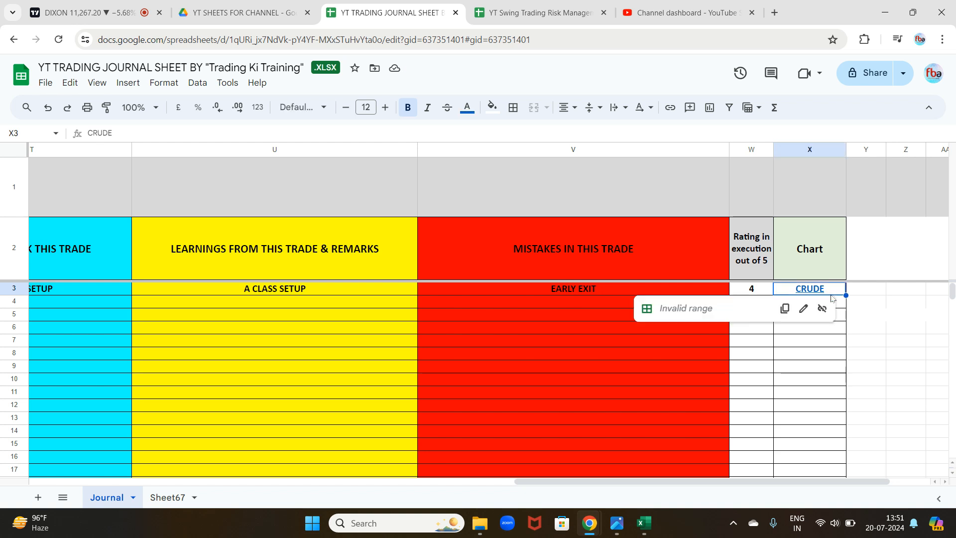
{"action": "key", "text": "Delete"}
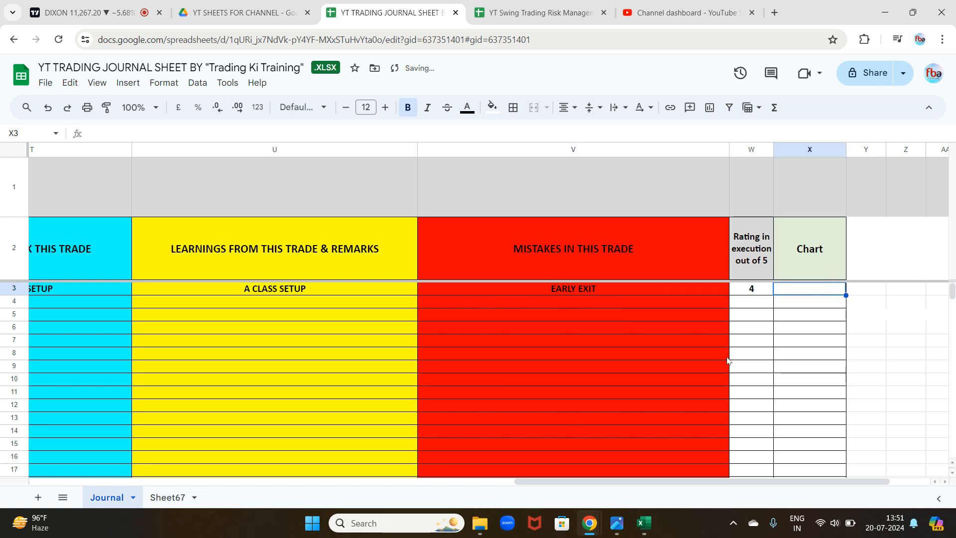
{"action": "left_click_drag", "start_coordinate": [697, 481], "coordinate": [729, 488]}
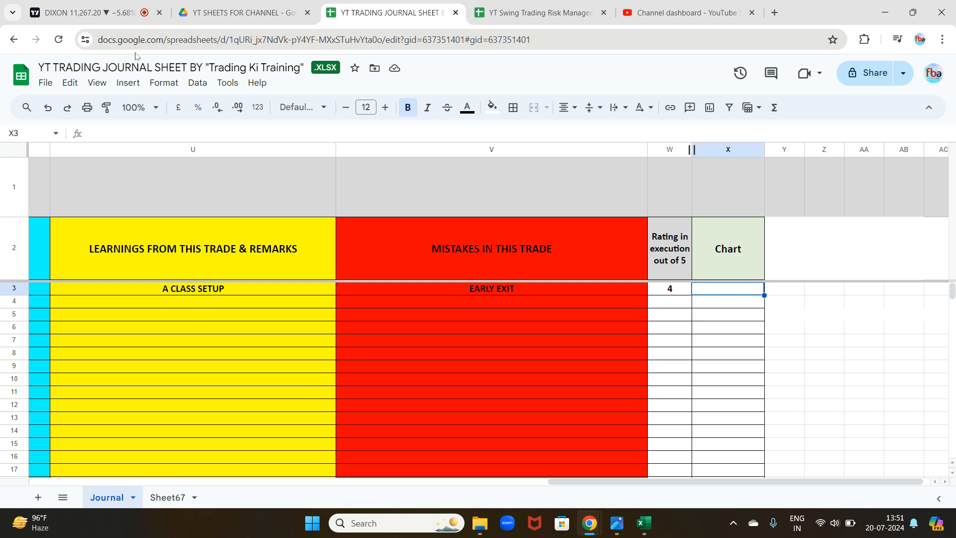
{"action": "left_click", "coordinate": [128, 83]}
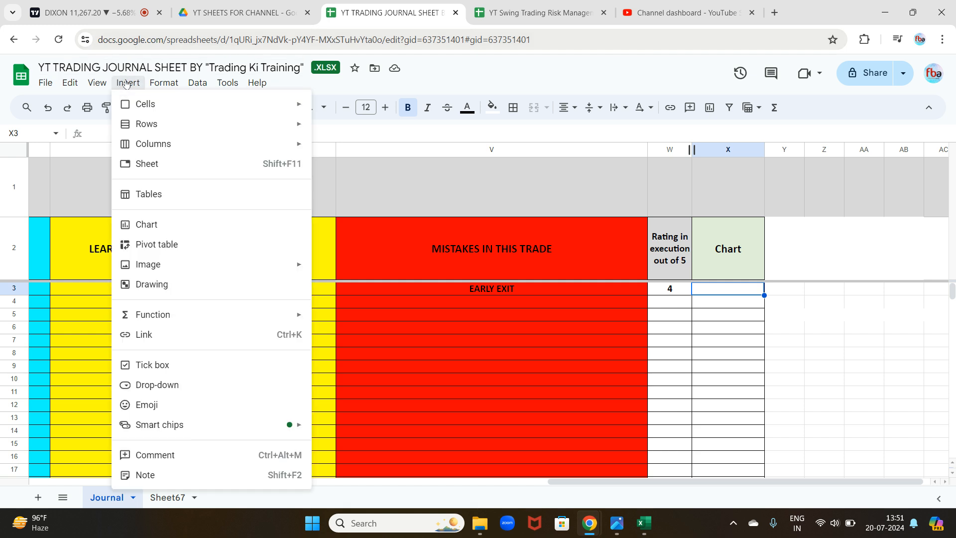
{"action": "left_click", "coordinate": [160, 334]}
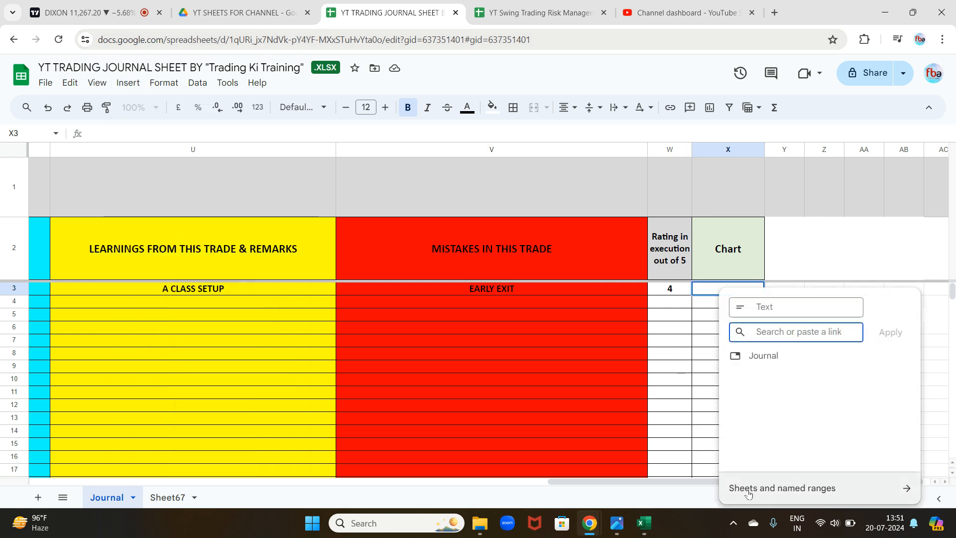
{"action": "left_click", "coordinate": [846, 492]}
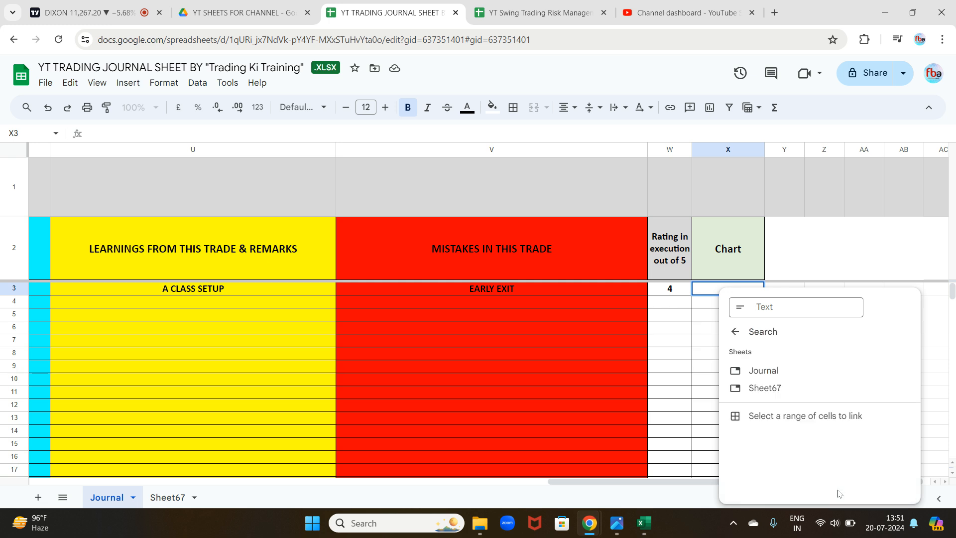
Rename the chart image sheet Sheet67 as DIXON.
{"action": "left_click", "coordinate": [195, 500]}
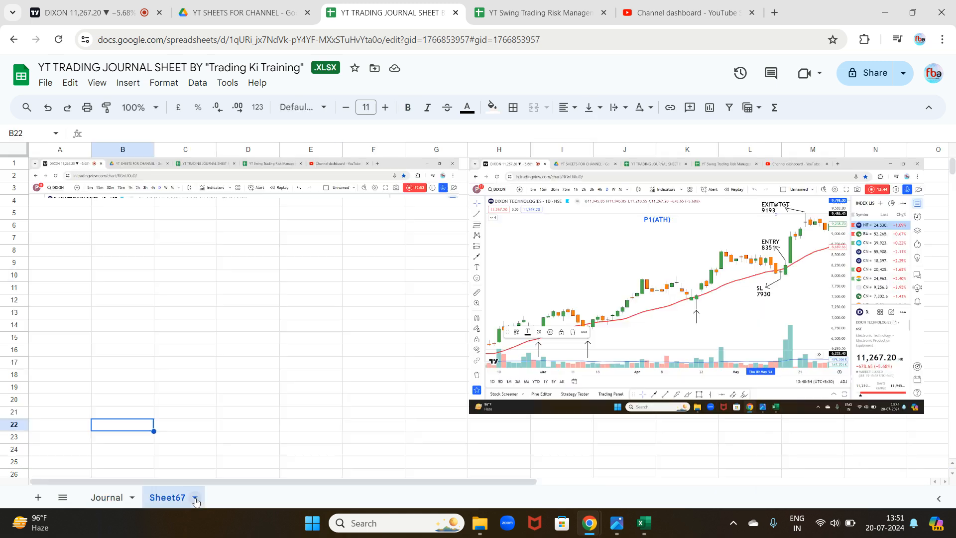
{"action": "left_click", "coordinate": [195, 499]}
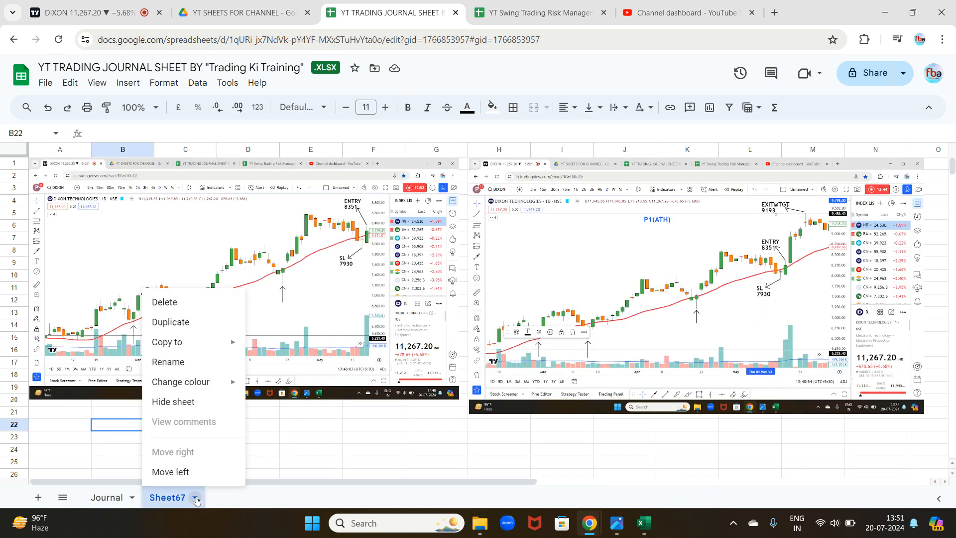
{"action": "left_click", "coordinate": [172, 362]}
{"action": "type", "text": "DIX"}
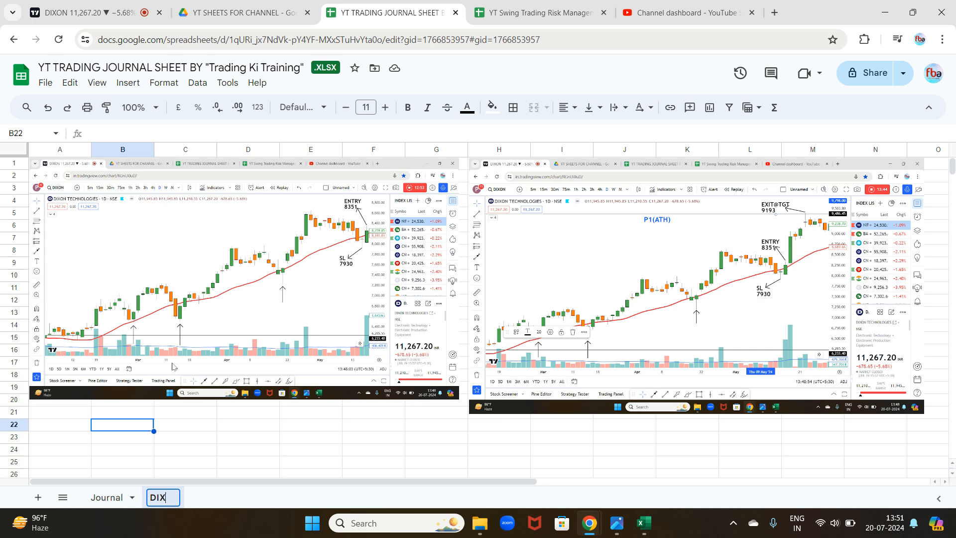
{"action": "type", "text": "ON"}
{"action": "left_click", "coordinate": [222, 429]}
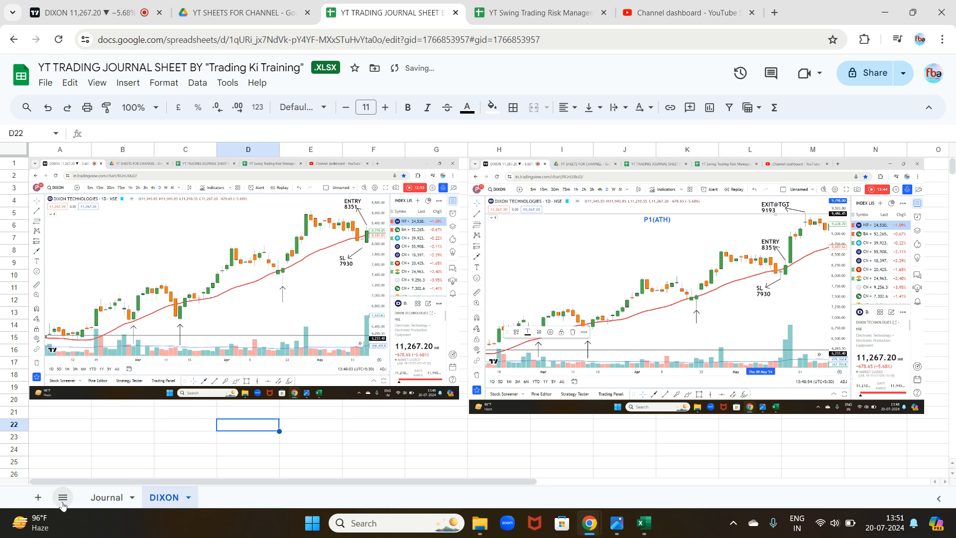
{"action": "left_click", "coordinate": [106, 497]}
{"action": "left_click", "coordinate": [732, 289]}
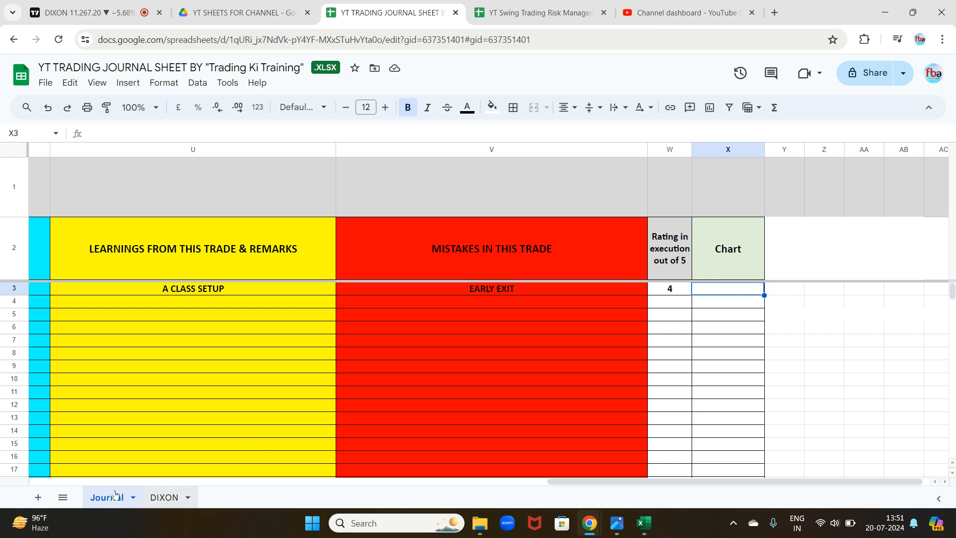
Add four blank sheets after the DIXON sheet.
{"action": "left_click", "coordinate": [163, 497]}
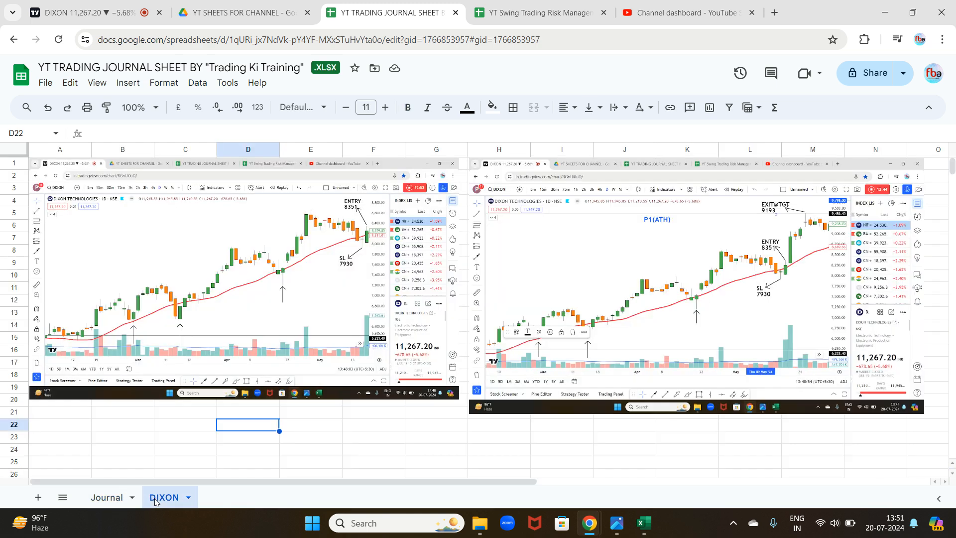
{"action": "left_click", "coordinate": [39, 498]}
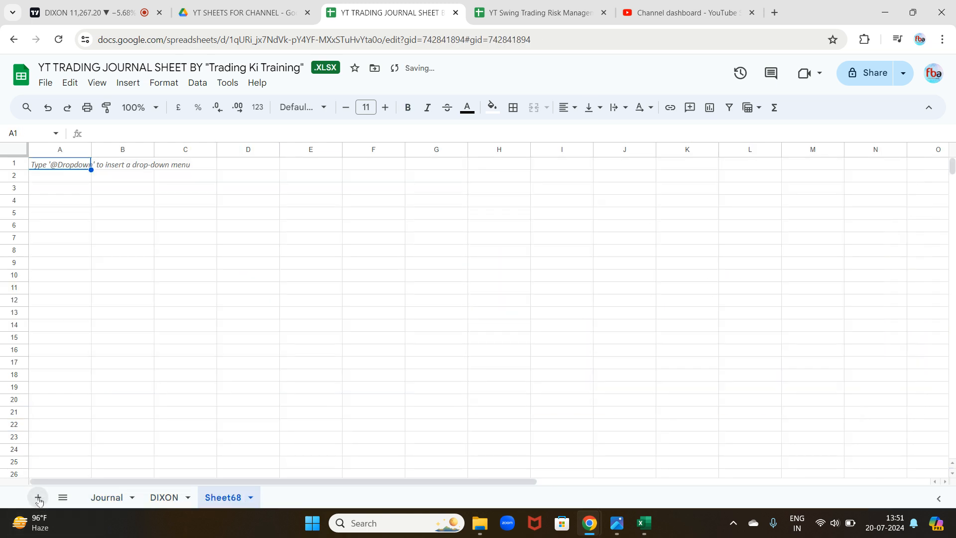
{"action": "left_click", "coordinate": [39, 499]}
{"action": "left_click", "coordinate": [39, 499]}
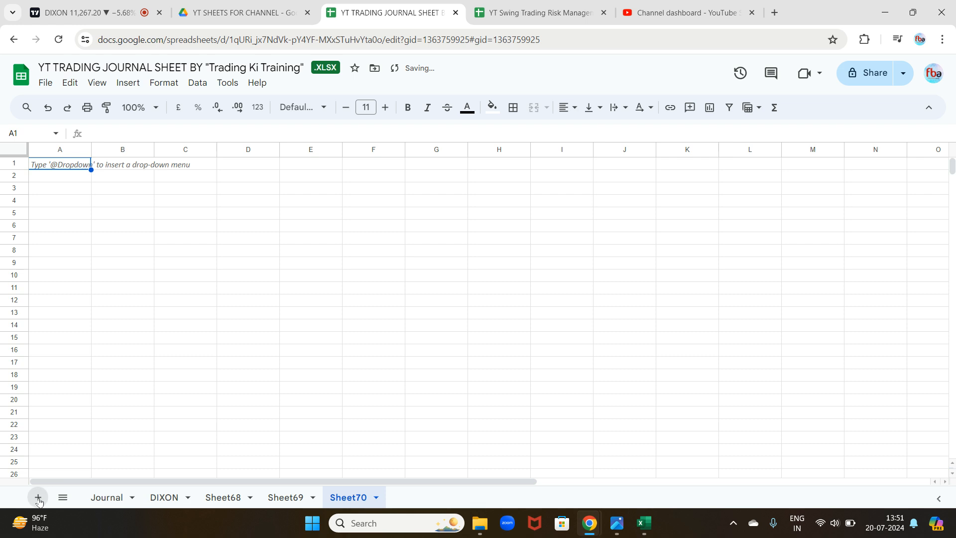
{"action": "left_click", "coordinate": [39, 499]}
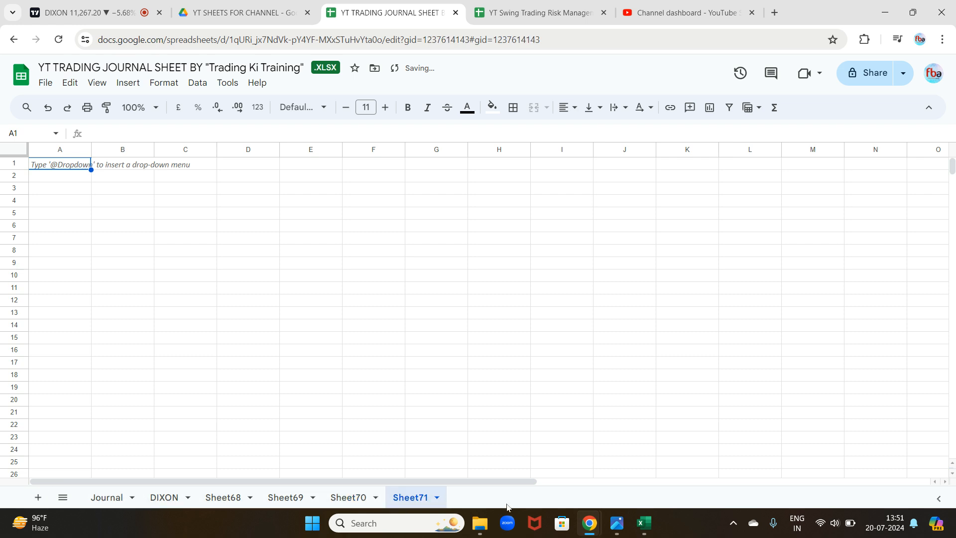
Insert a link to the DIXON sheet in the Journal's Chart cell X3.
{"action": "left_click", "coordinate": [103, 497]}
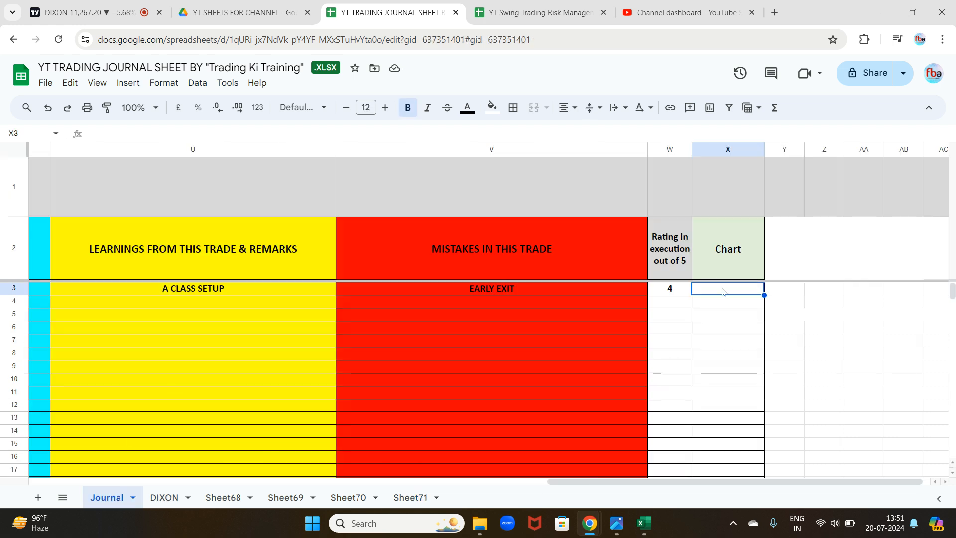
{"action": "left_click", "coordinate": [128, 82]}
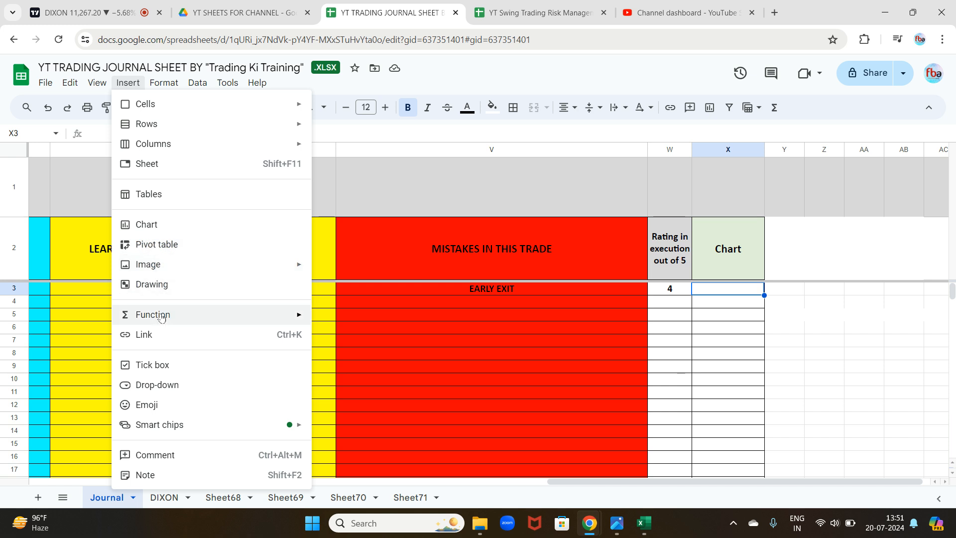
{"action": "key", "text": "Escape"}
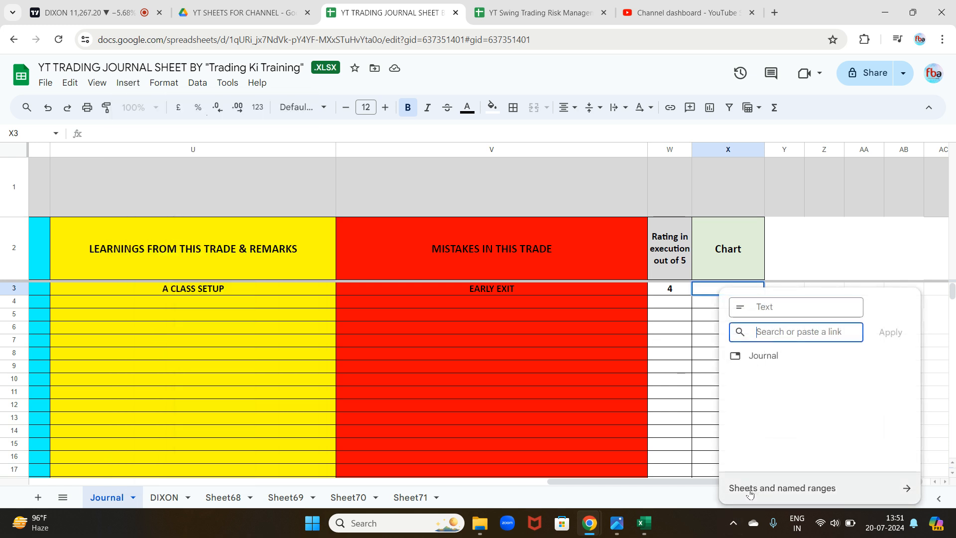
{"action": "left_click", "coordinate": [780, 489]}
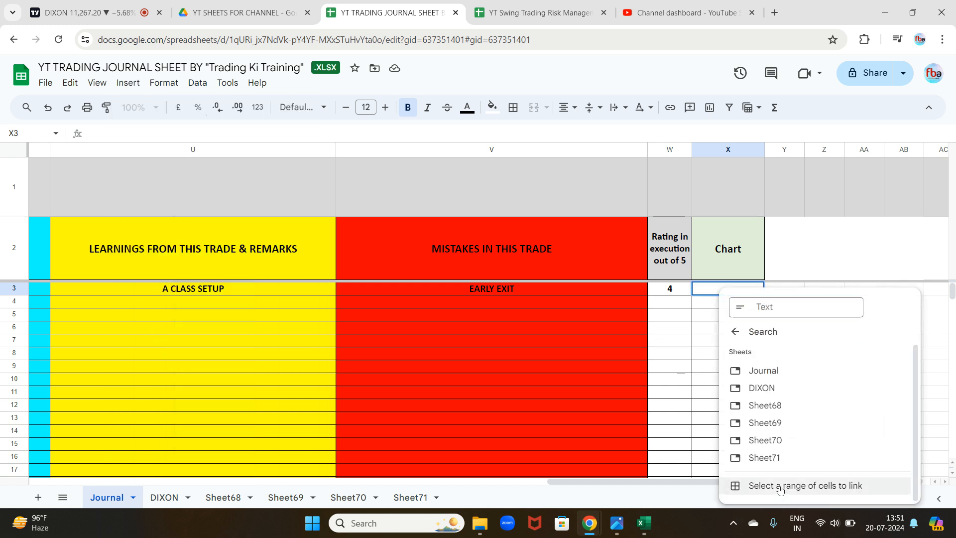
{"action": "left_click", "coordinate": [762, 387]}
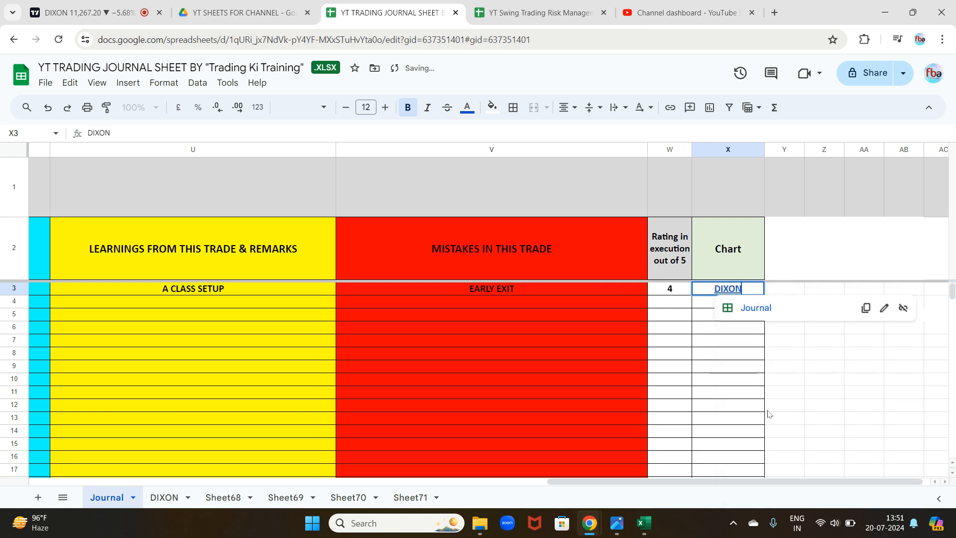
{"action": "left_click", "coordinate": [741, 357]}
Follow the X3 link to the DIXON sheet, shift the exit chart image slightly, and return to the Journal's first columns.
{"action": "left_click", "coordinate": [731, 294]}
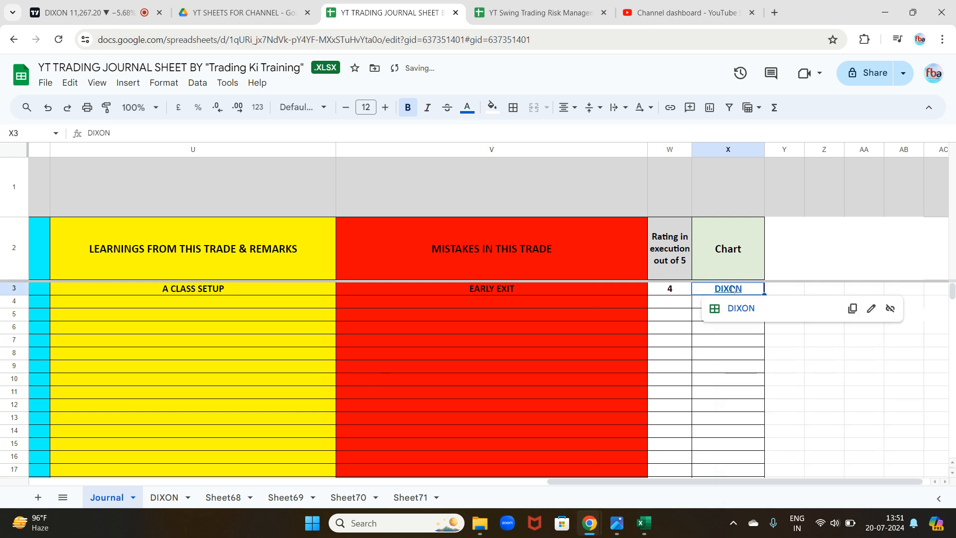
{"action": "left_click", "coordinate": [732, 310]}
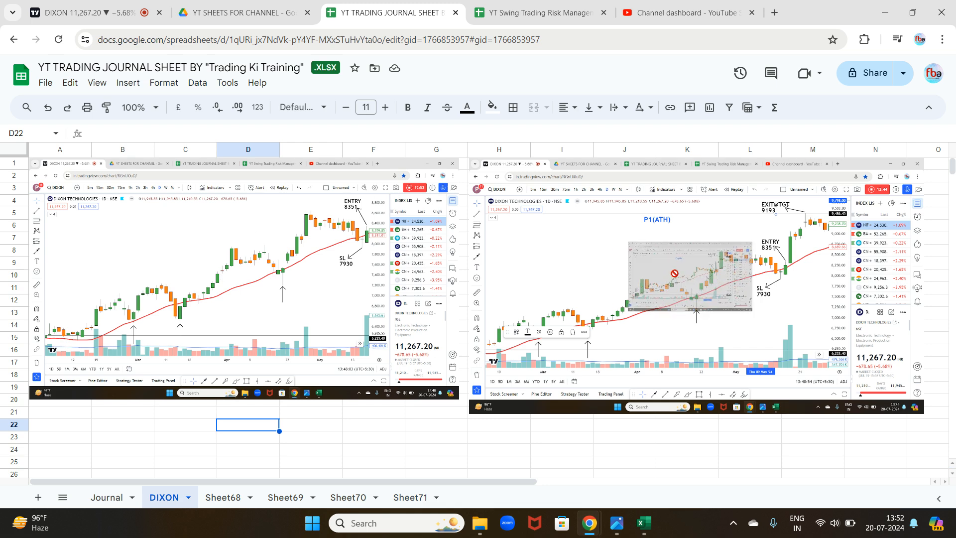
{"action": "left_click_drag", "start_coordinate": [567, 269], "coordinate": [573, 265]}
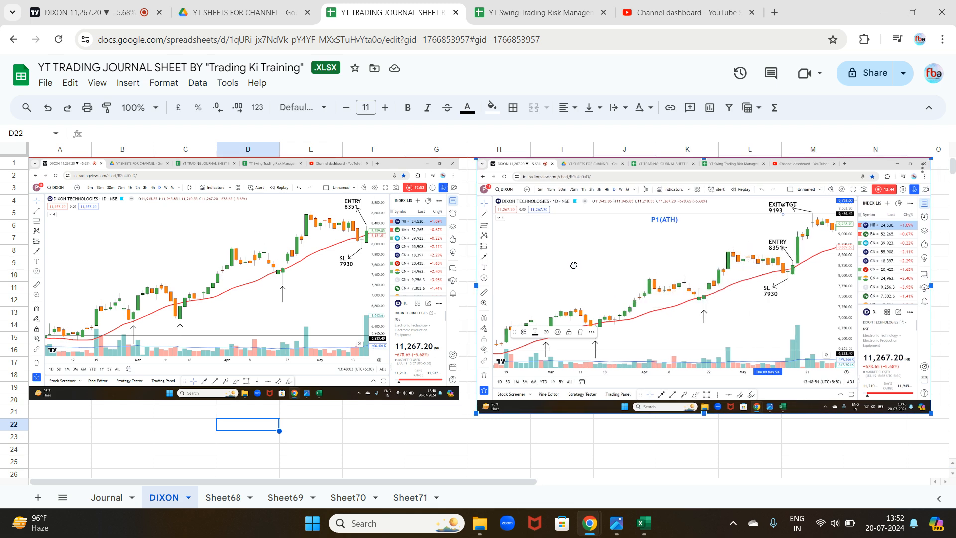
{"action": "left_click", "coordinate": [102, 496]}
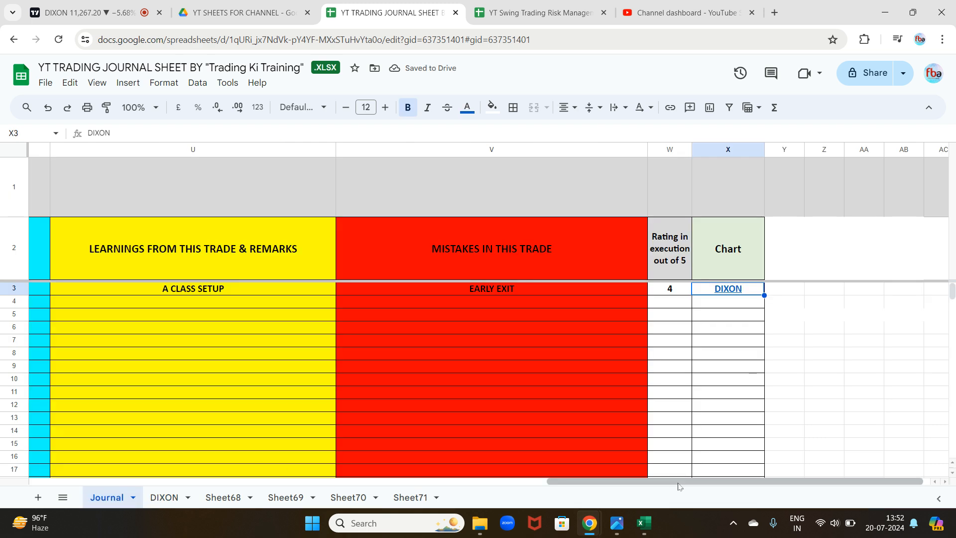
{"action": "left_click_drag", "start_coordinate": [682, 482], "coordinate": [168, 482]}
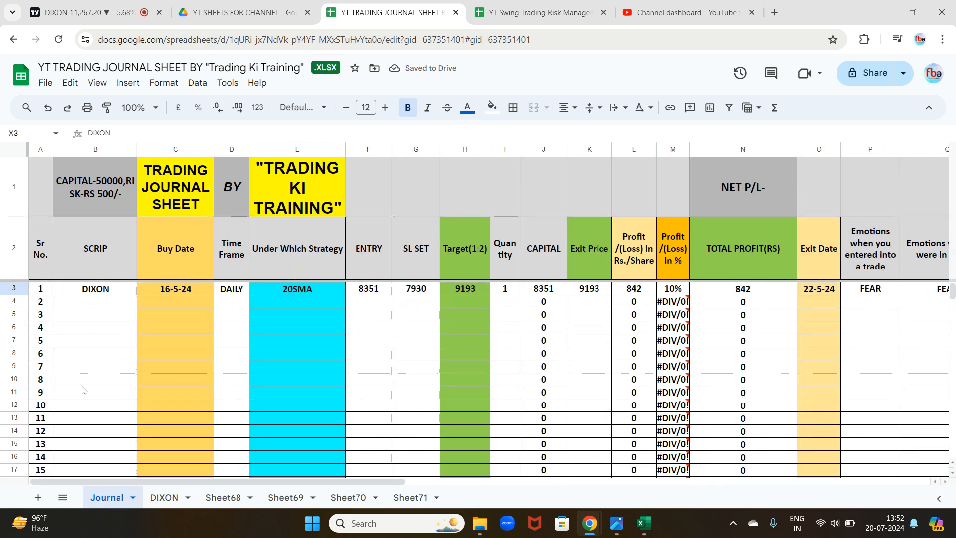
Switch to TradingView and load the HAL chart, showing the candles around the early May pullback.
{"action": "left_click", "coordinate": [70, 15]}
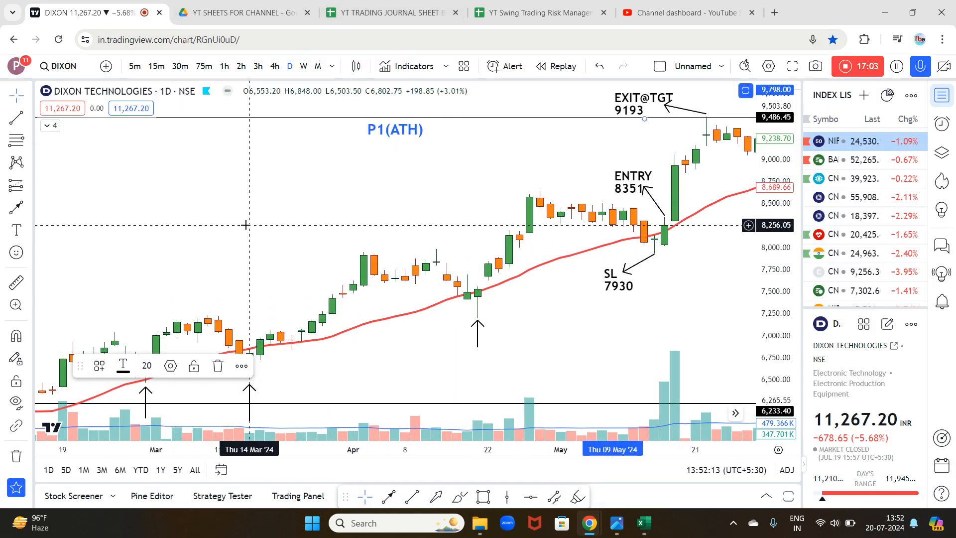
{"action": "type", "text": "HAL"}
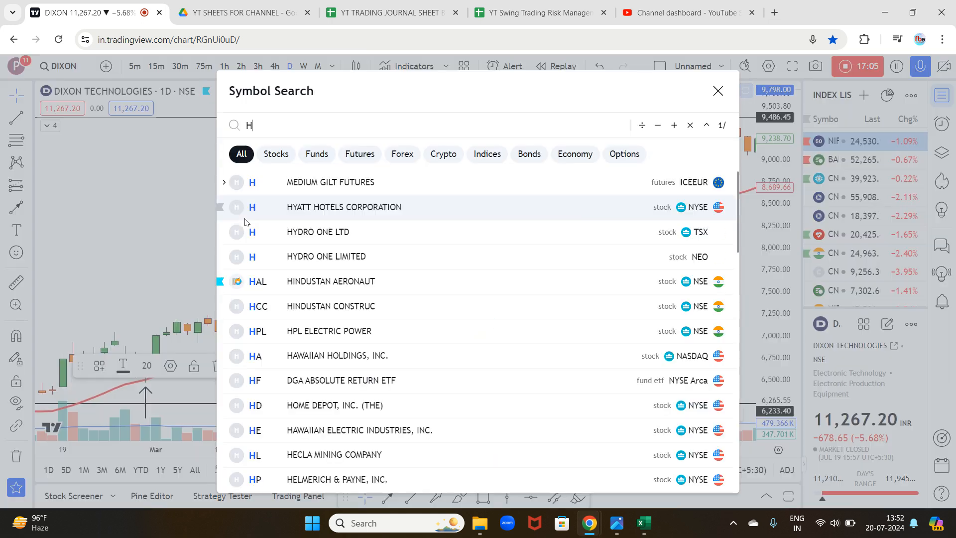
{"action": "key", "text": "Return"}
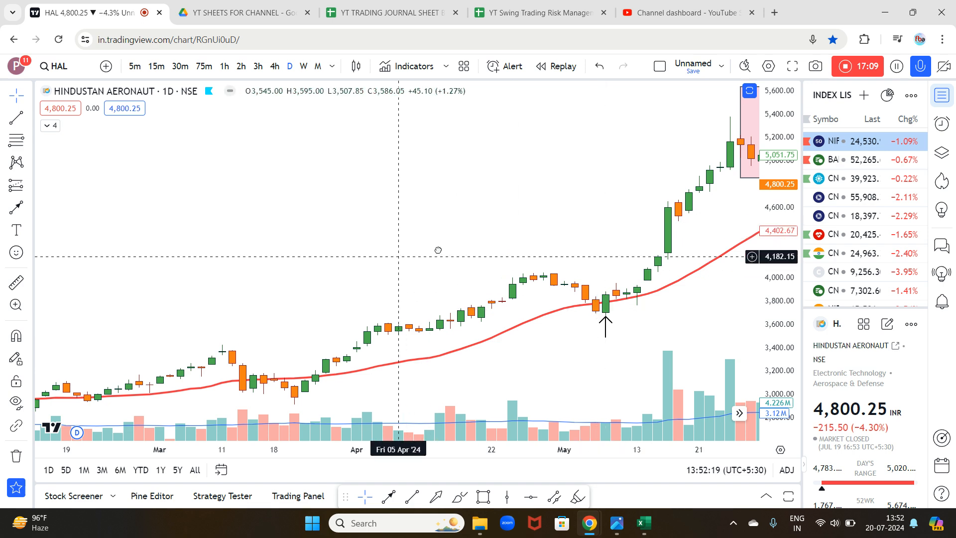
{"action": "left_click_drag", "start_coordinate": [384, 254], "coordinate": [567, 234]}
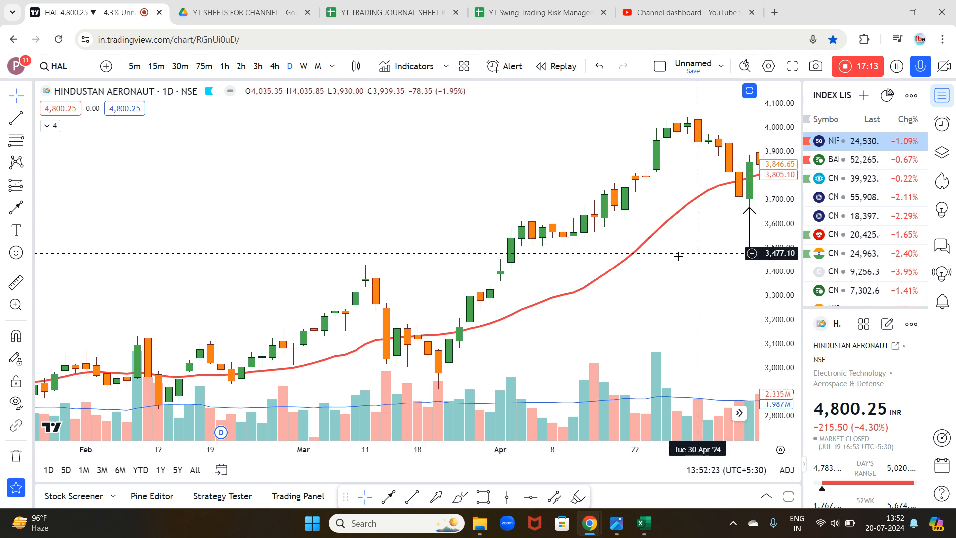
Replace the upward arrow at the early May low with one slanting down and away from it, and label its tip SL.
{"action": "left_click_drag", "start_coordinate": [674, 258], "coordinate": [666, 261]}
{"action": "mouse_move", "coordinate": [739, 207]}
{"action": "left_mouse_down"}
{"action": "mouse_move", "coordinate": [690, 233]}
{"action": "mouse_move", "coordinate": [741, 210]}
{"action": "left_mouse_up"}
{"action": "left_click", "coordinate": [17, 230]}
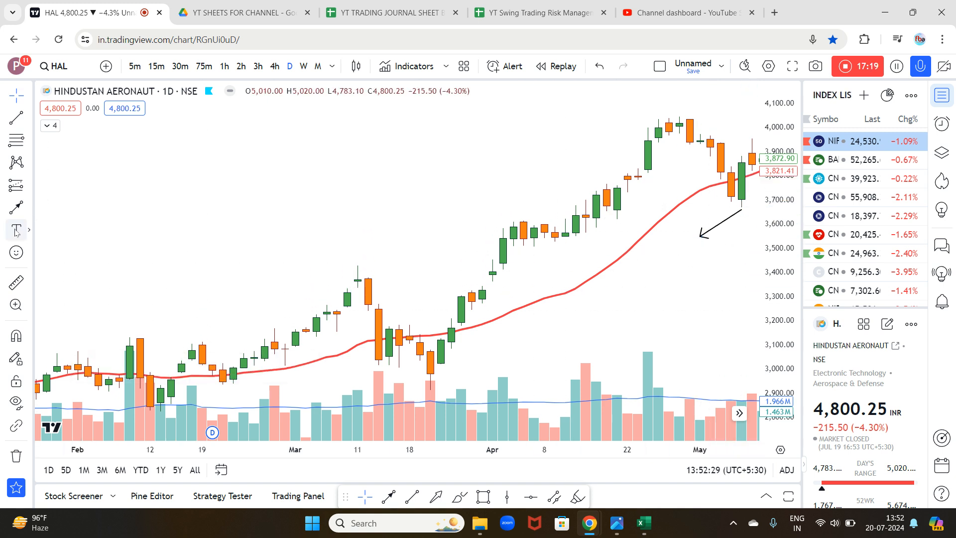
{"action": "left_click", "coordinate": [692, 244]}
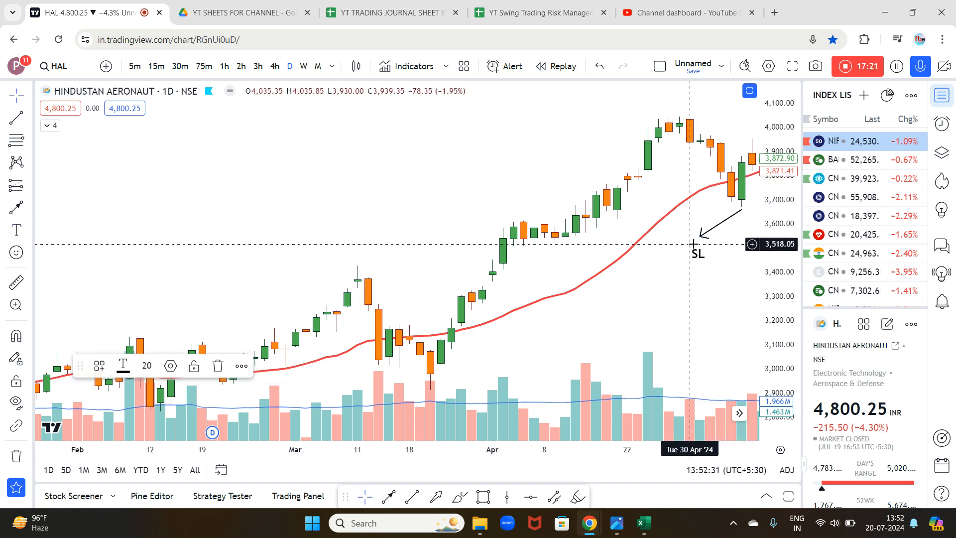
{"action": "left_click_drag", "start_coordinate": [693, 244], "coordinate": [682, 232]}
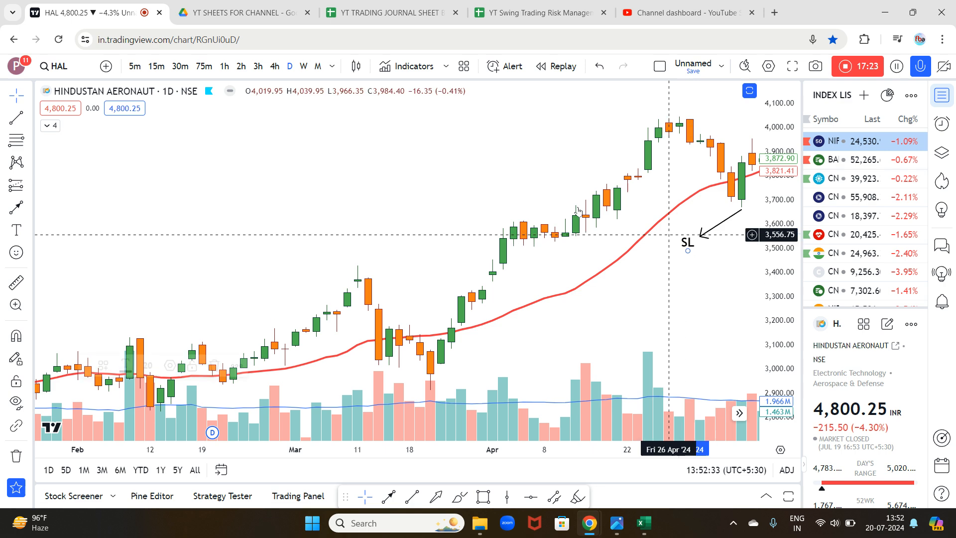
Draw an arrow rising from the 8 May candle's high, label its tip ENTRY, and nudge the ENTRY and SL labels into place.
{"action": "left_click", "coordinate": [16, 208]}
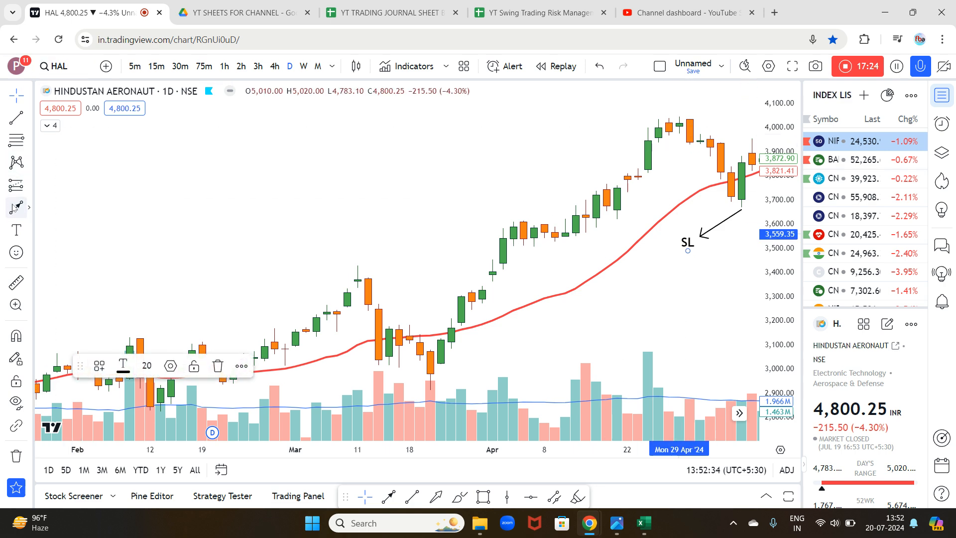
{"action": "left_click", "coordinate": [741, 154]}
{"action": "left_click", "coordinate": [731, 129]}
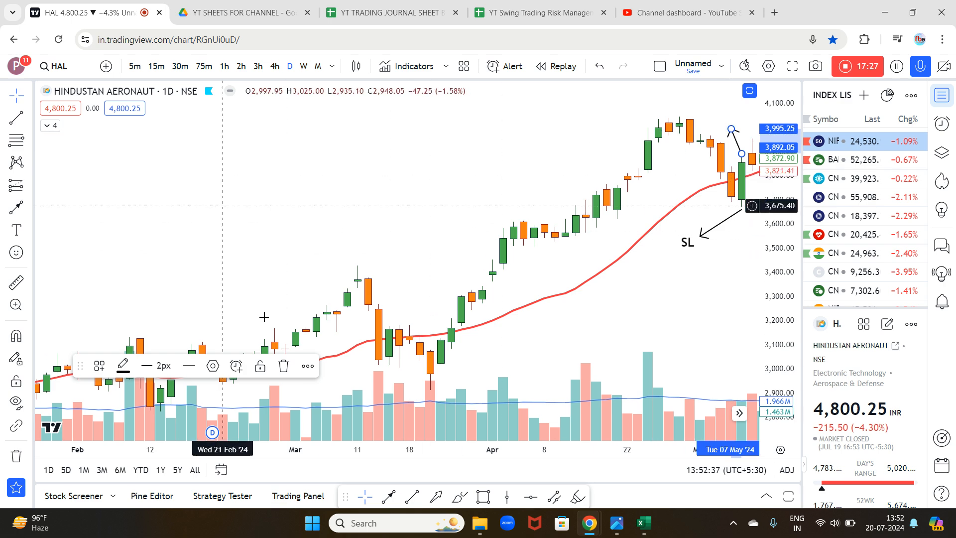
{"action": "left_click", "coordinate": [17, 230]}
{"action": "left_click", "coordinate": [709, 115]}
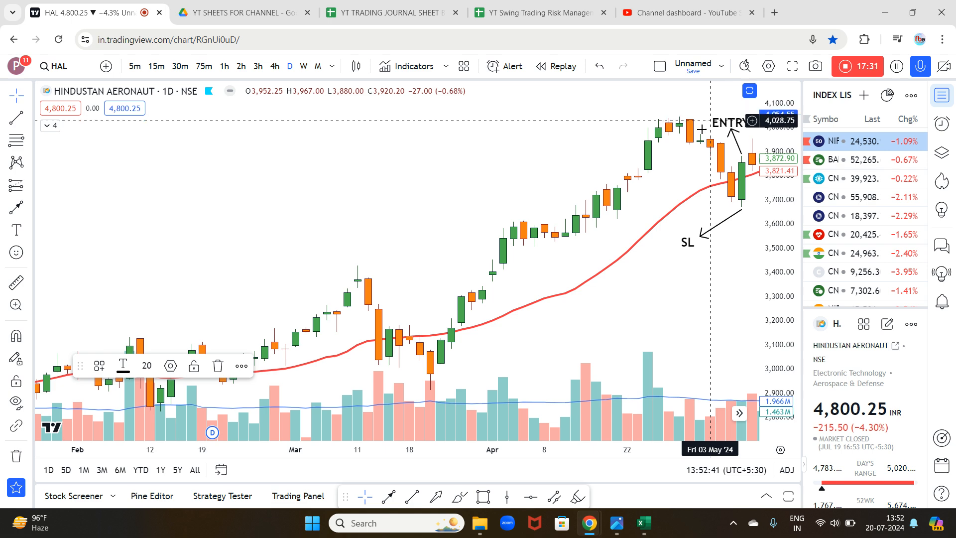
{"action": "left_click", "coordinate": [605, 160]}
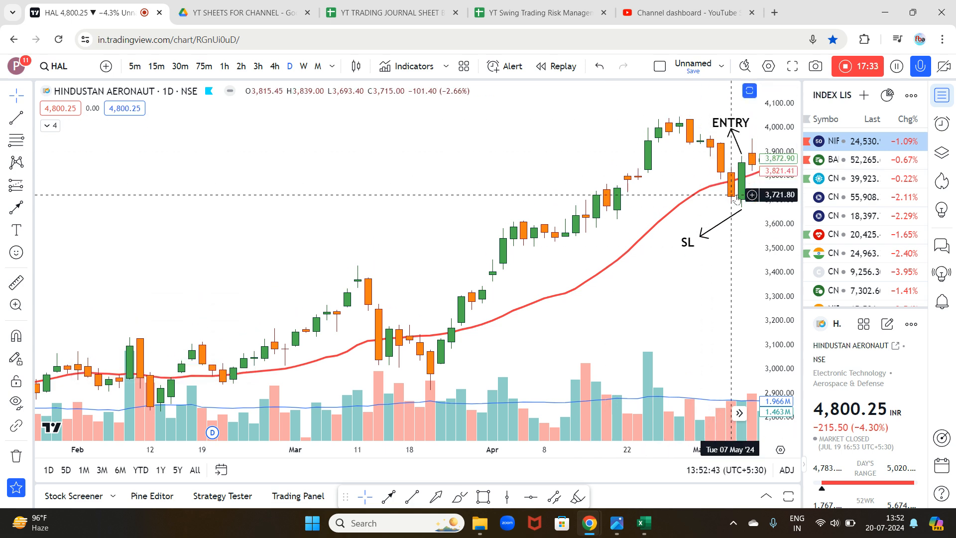
{"action": "left_click", "coordinate": [720, 119]}
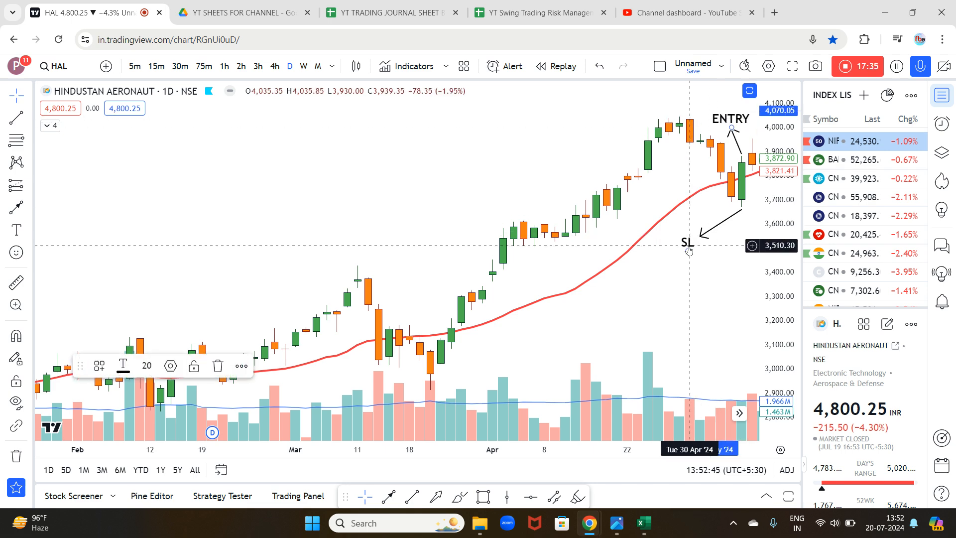
{"action": "left_click_drag", "start_coordinate": [687, 245], "coordinate": [688, 243]}
Switch to the Journal sheet and enter HAL as the second trade's scrip with buy date 8-5-2024, checking the date on the chart.
{"action": "left_click", "coordinate": [392, 9]}
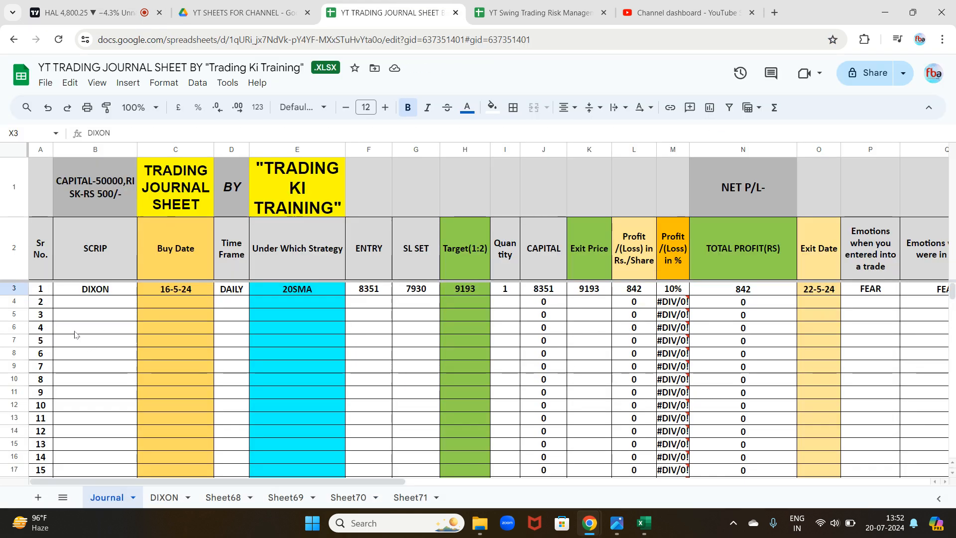
{"action": "left_click", "coordinate": [68, 302]}
{"action": "type", "text": "HAL"}
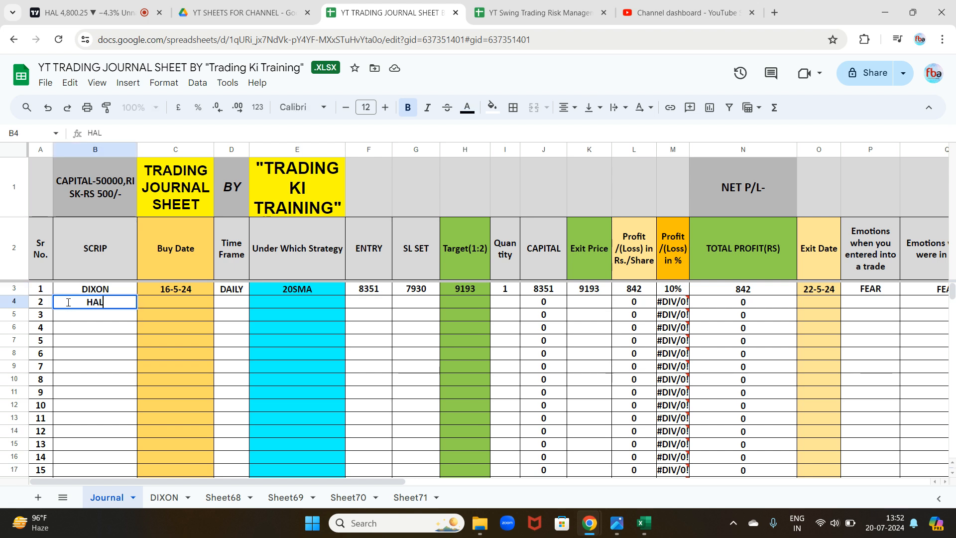
{"action": "left_click", "coordinate": [144, 304]}
{"action": "left_click", "coordinate": [80, 13]}
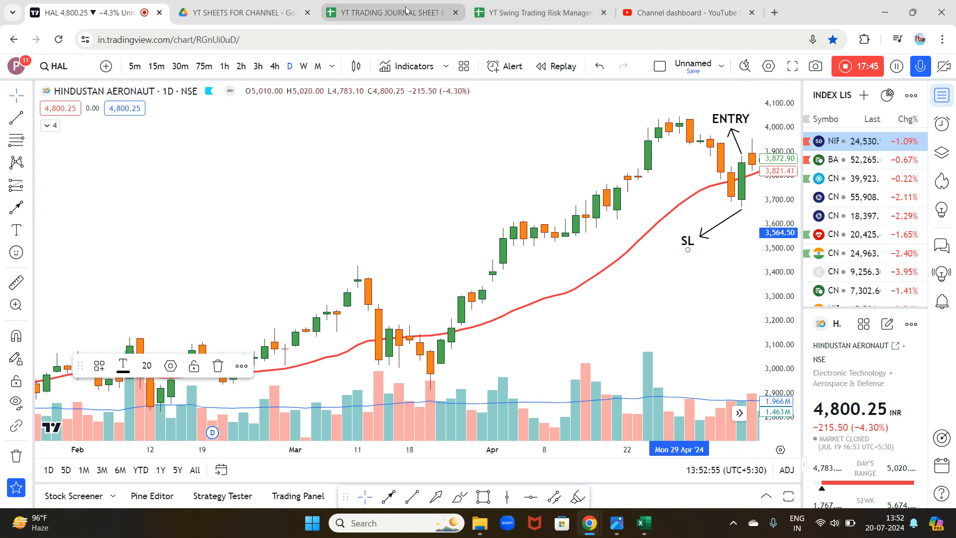
{"action": "left_click", "coordinate": [386, 13]}
{"action": "type", "text": "8-5-2024"}
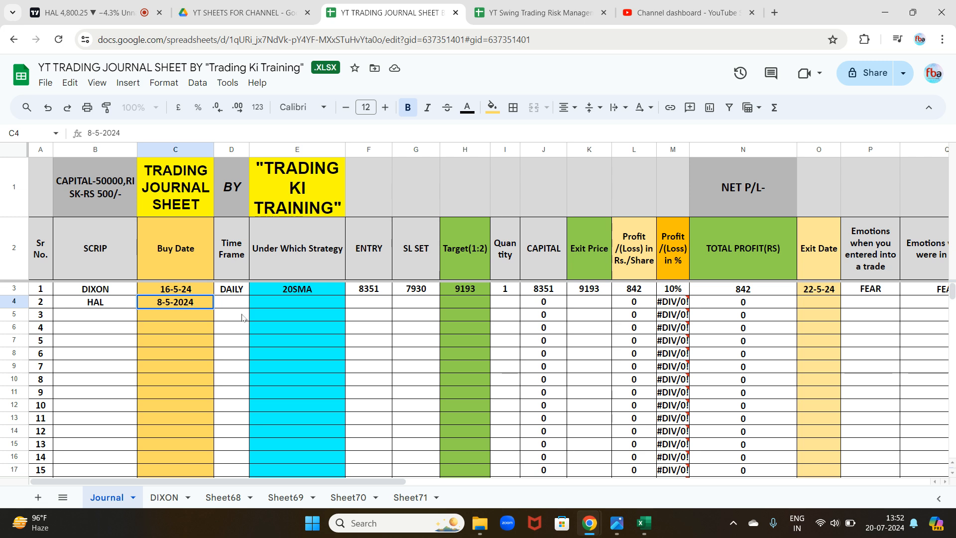
Set the HAL trade's time frame to DAILY and its strategy to 20SMA in row 4.
{"action": "key", "text": "Tab"}
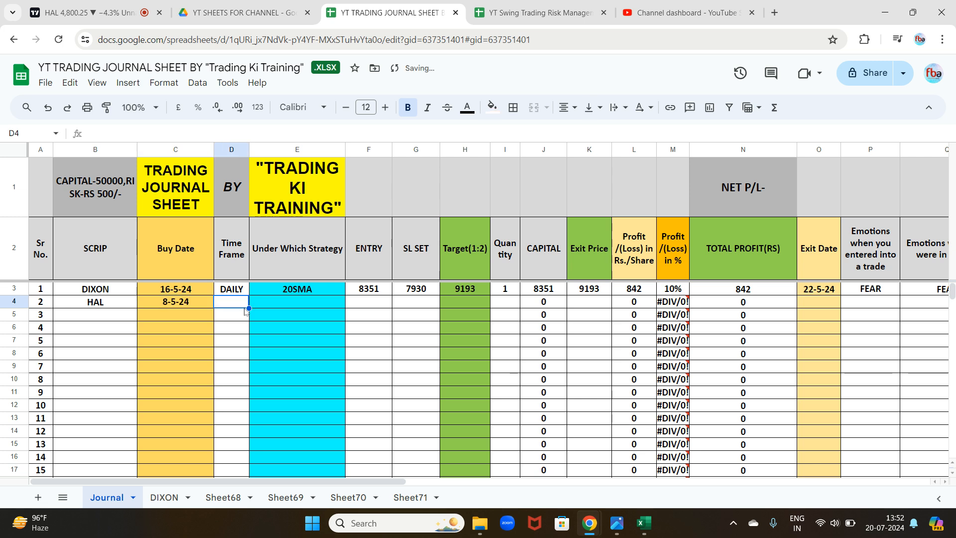
{"action": "left_click", "coordinate": [280, 306]}
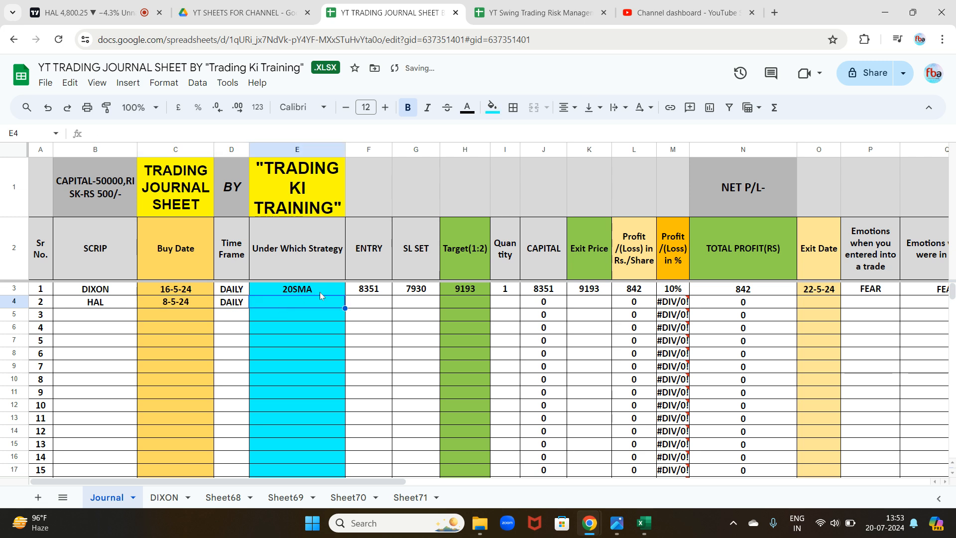
{"action": "type", "text": "20SMA"}
{"action": "left_click", "coordinate": [367, 302]}
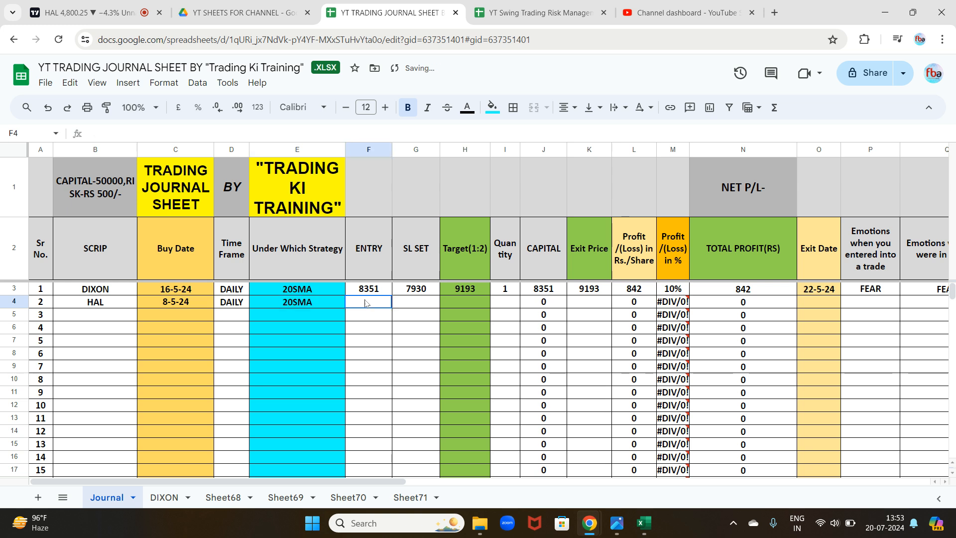
Read the entry and stop-loss levels on the HAL chart and record ENTRY 3885 and SL SET 3669 in the Journal's HAL row.
{"action": "left_click", "coordinate": [69, 11]}
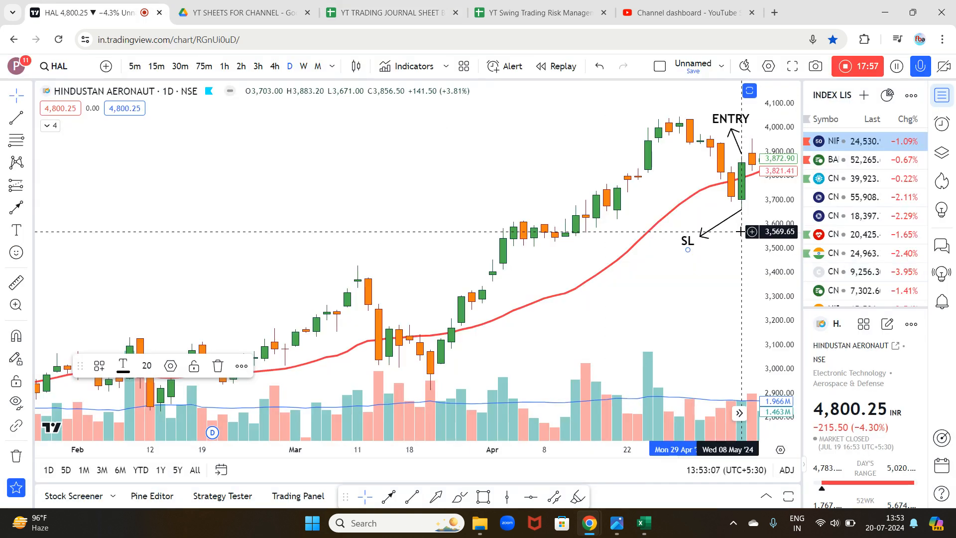
{"action": "left_click", "coordinate": [388, 12]}
{"action": "type", "text": "3885"}
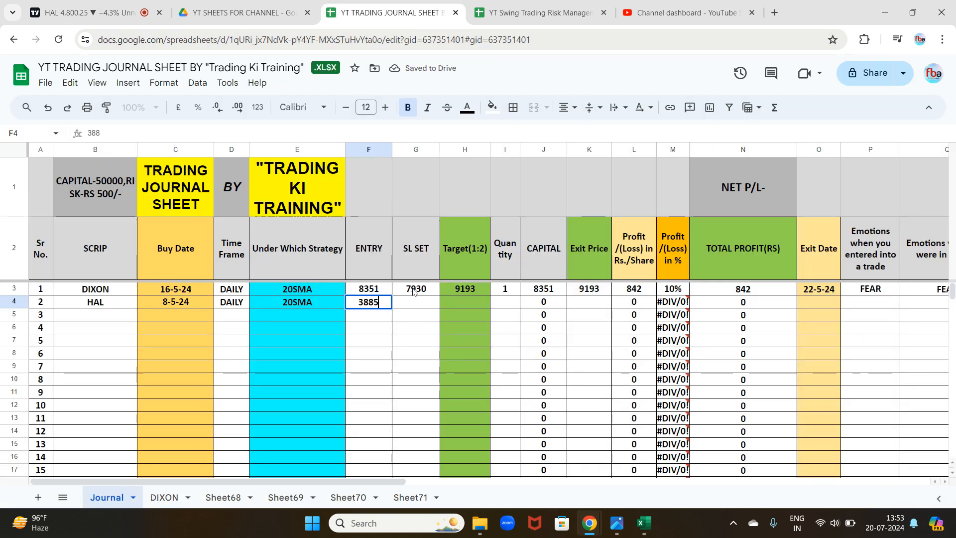
{"action": "key", "text": "Tab"}
{"action": "left_click", "coordinate": [95, 12]}
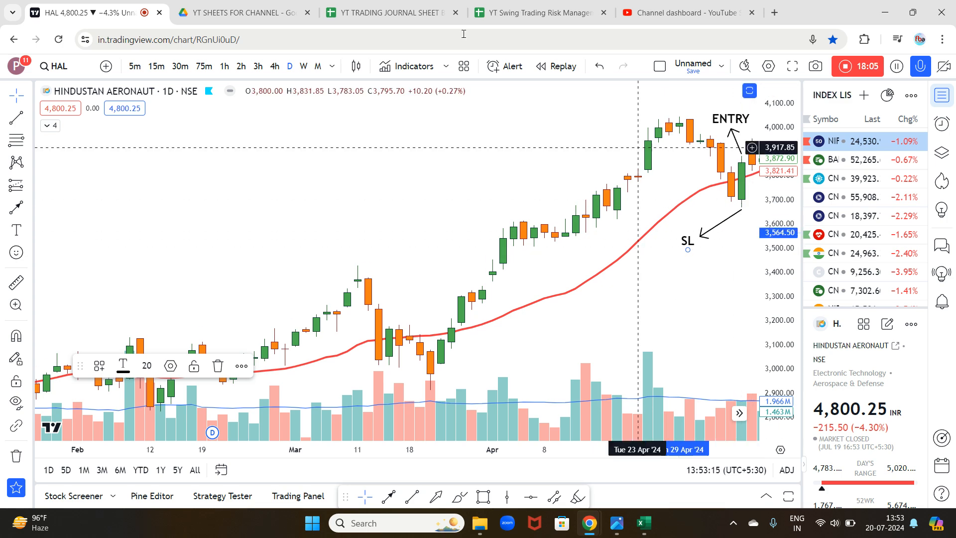
{"action": "left_click", "coordinate": [386, 12]}
{"action": "left_click", "coordinate": [415, 306]}
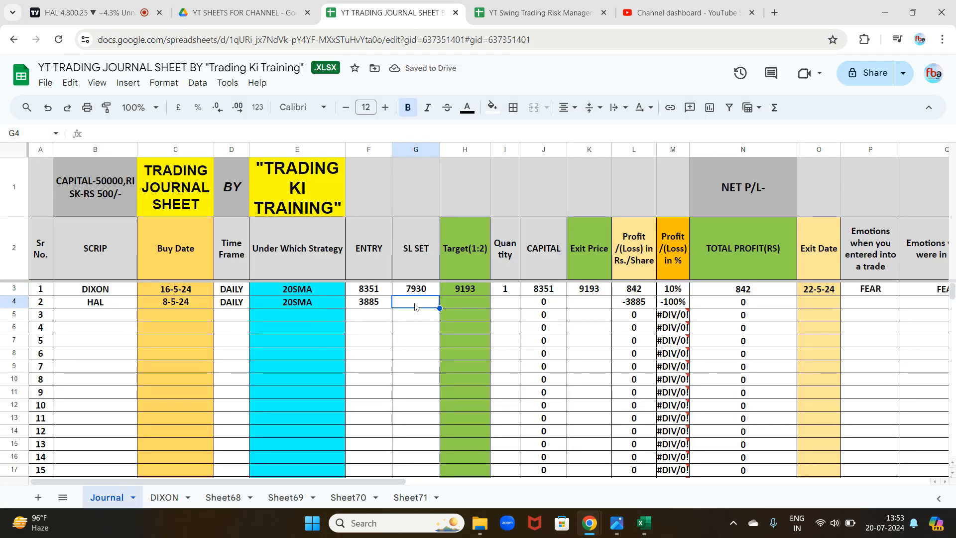
{"action": "type", "text": "3669"}
{"action": "left_click", "coordinate": [471, 300]}
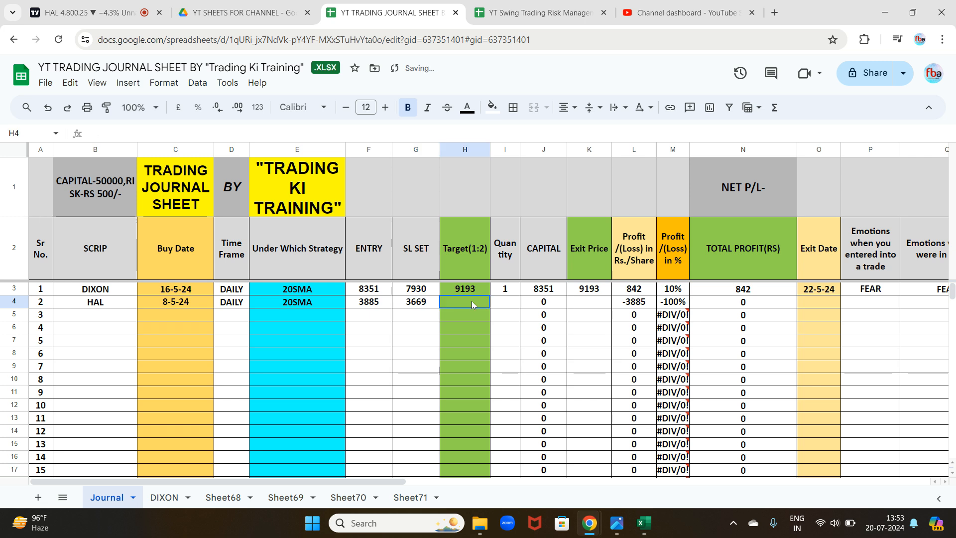
Switch to the Swing Trading Risk Management sheet and set Entry to 3885.
{"action": "left_click", "coordinate": [534, 13]}
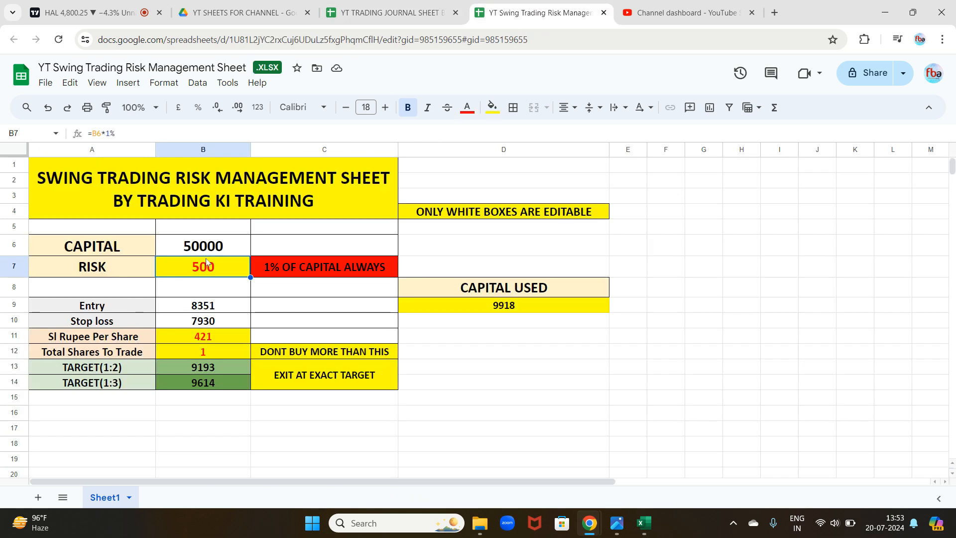
{"action": "left_click", "coordinate": [391, 15]}
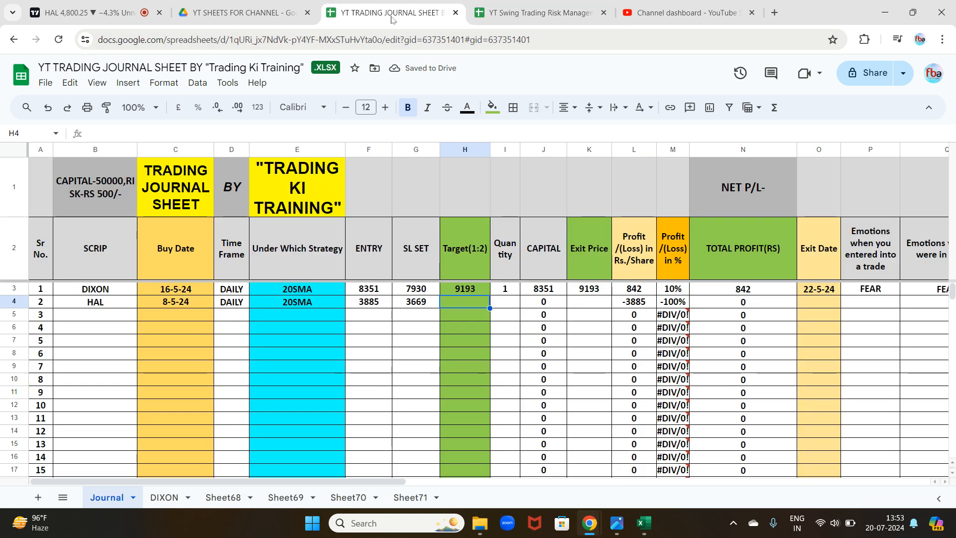
{"action": "left_click", "coordinate": [534, 13]}
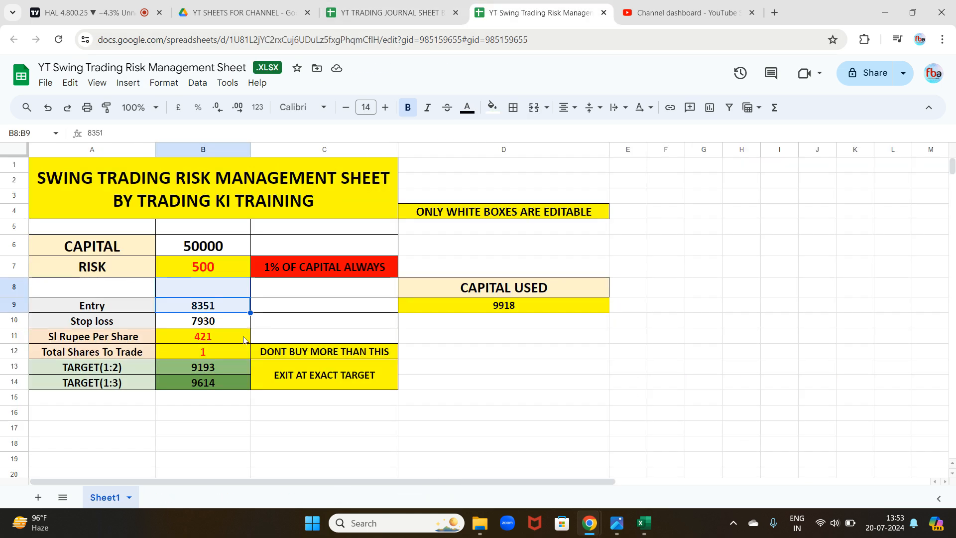
{"action": "left_click", "coordinate": [203, 308]}
{"action": "type", "text": "9"}
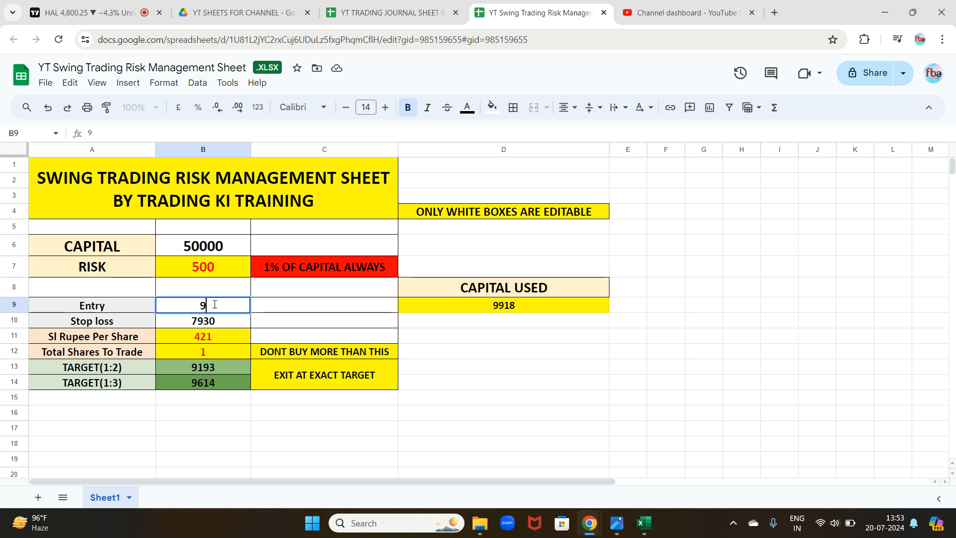
{"action": "key", "text": "BackSpace"}
{"action": "type", "text": "3885"}
{"action": "key", "text": "Return"}
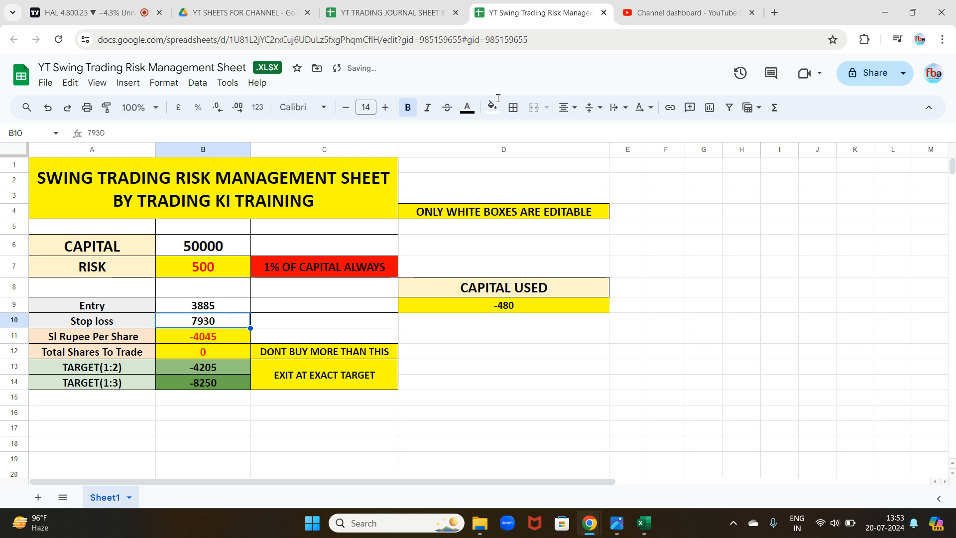
Check the HAL stop loss in the Journal and set Stop loss to 3669 in the risk management sheet.
{"action": "left_click", "coordinate": [388, 13]}
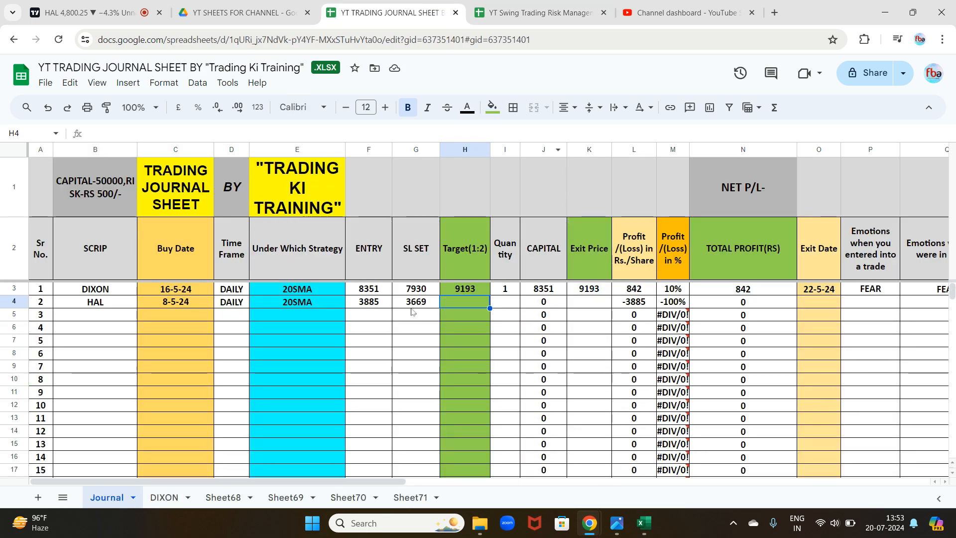
{"action": "left_click", "coordinate": [517, 15]}
{"action": "type", "text": "9"}
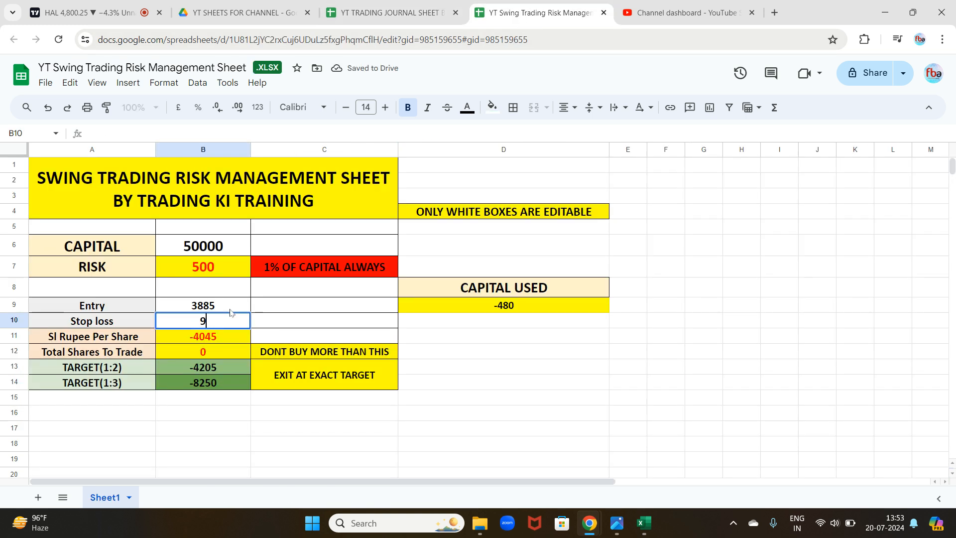
{"action": "type", "text": "3669"}
{"action": "key", "text": "Return"}
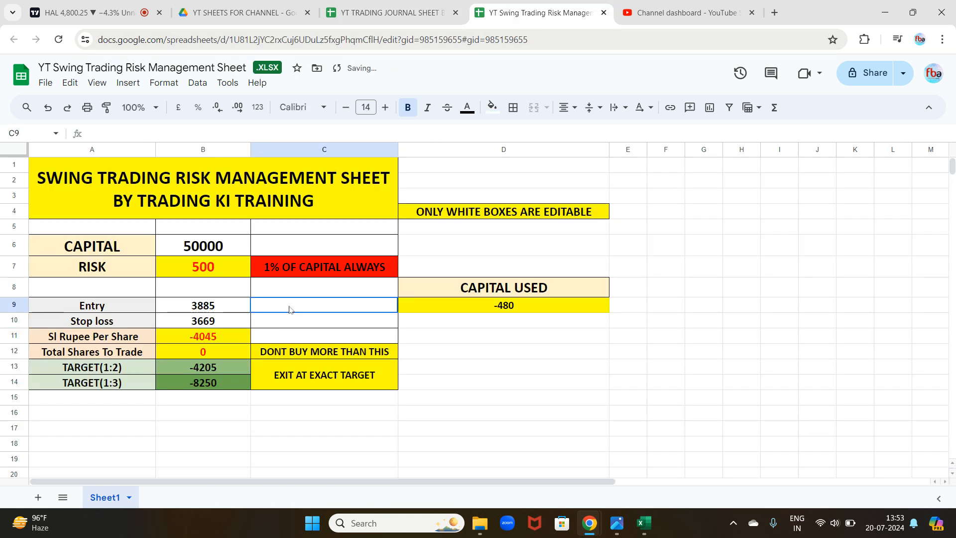
{"action": "key", "text": "Down"}
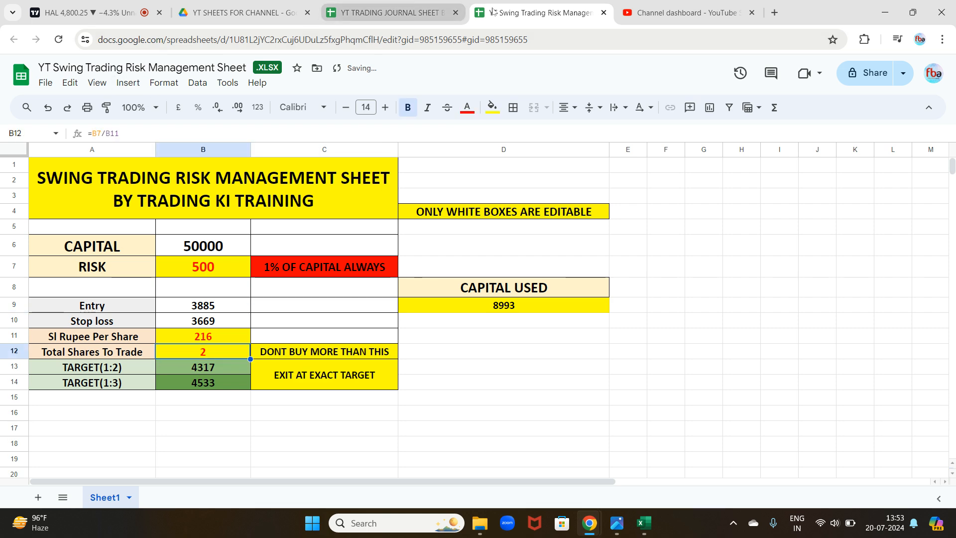
Return to the Journal and enter the calculated 1:2 target 4317 and quantity 2 for the HAL trade.
{"action": "left_click", "coordinate": [388, 13]}
{"action": "left_click", "coordinate": [461, 300]}
{"action": "type", "text": "4317"}
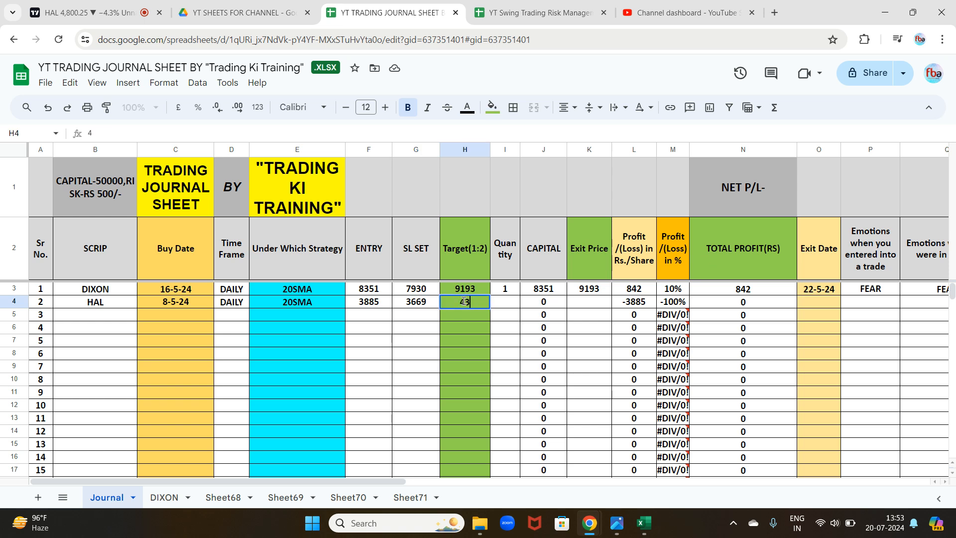
{"action": "left_click", "coordinate": [504, 303]}
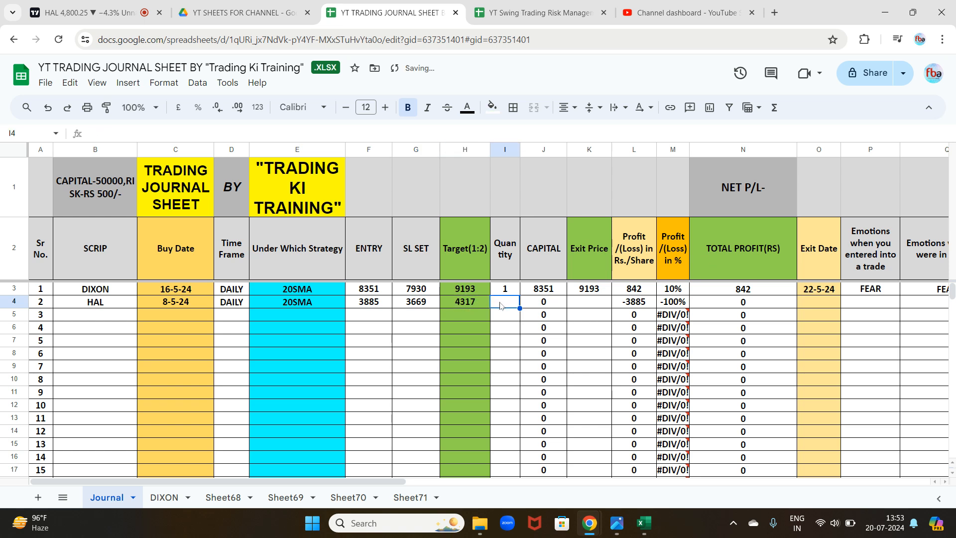
{"action": "type", "text": "2"}
Enter 4317 as the HAL trade's exit price and select its total profit cell.
{"action": "left_click", "coordinate": [582, 305]}
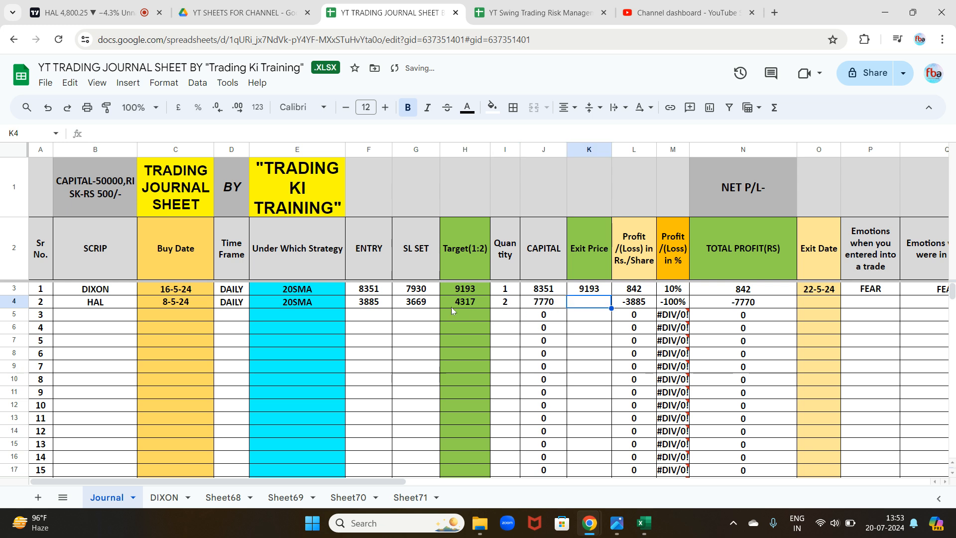
{"action": "type", "text": "4317"}
{"action": "left_click", "coordinate": [581, 322]}
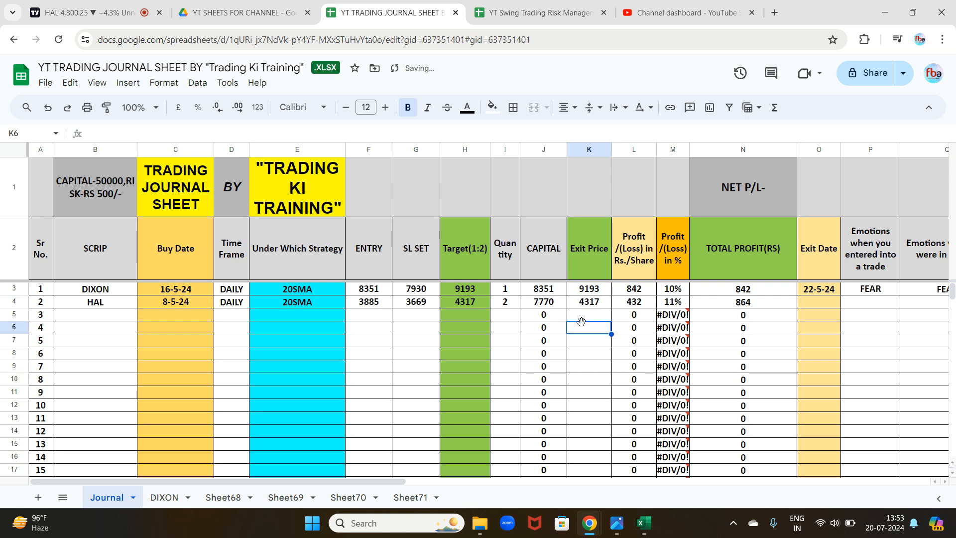
{"action": "left_click", "coordinate": [756, 305]}
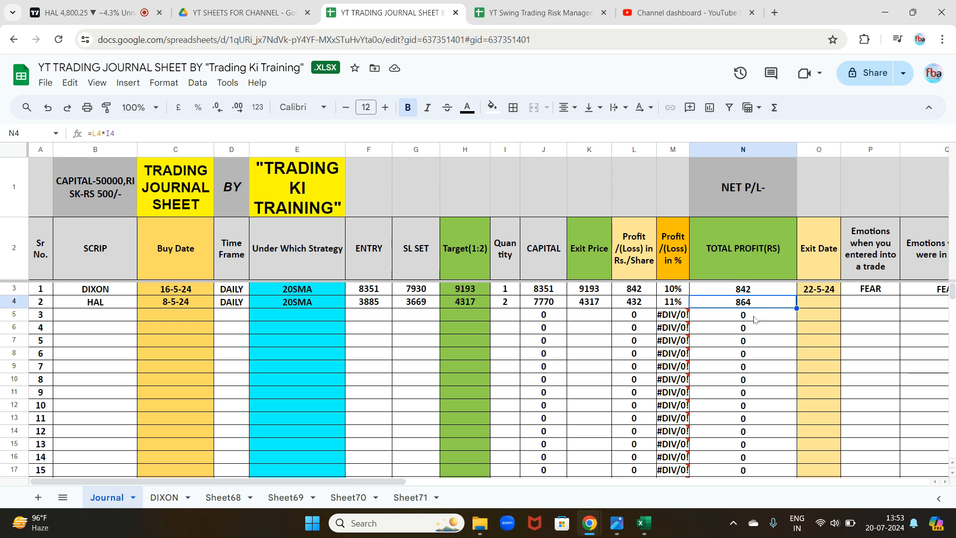
Select the HAL trade's exit date cell and compare its Journal target with the HAL chart in TradingView.
{"action": "left_click", "coordinate": [822, 302]}
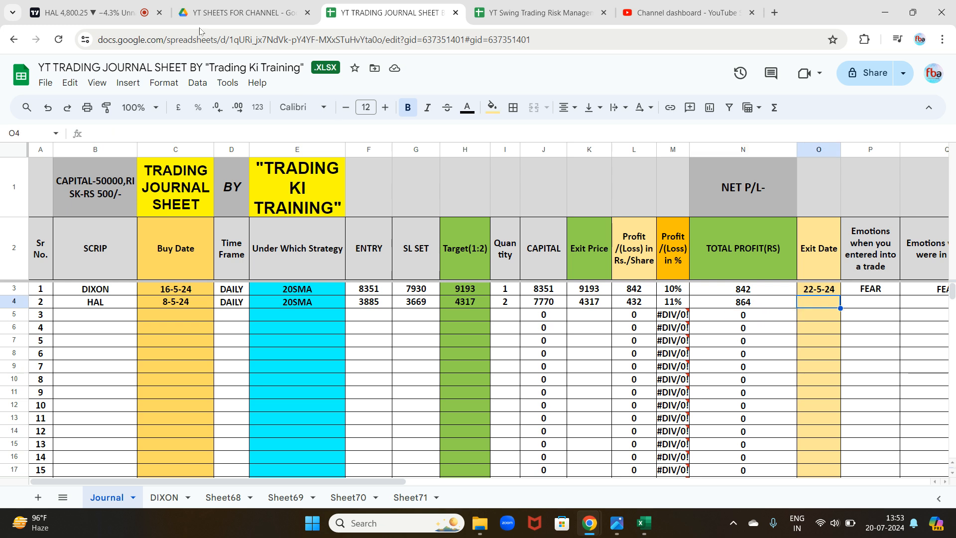
{"action": "left_click", "coordinate": [94, 12]}
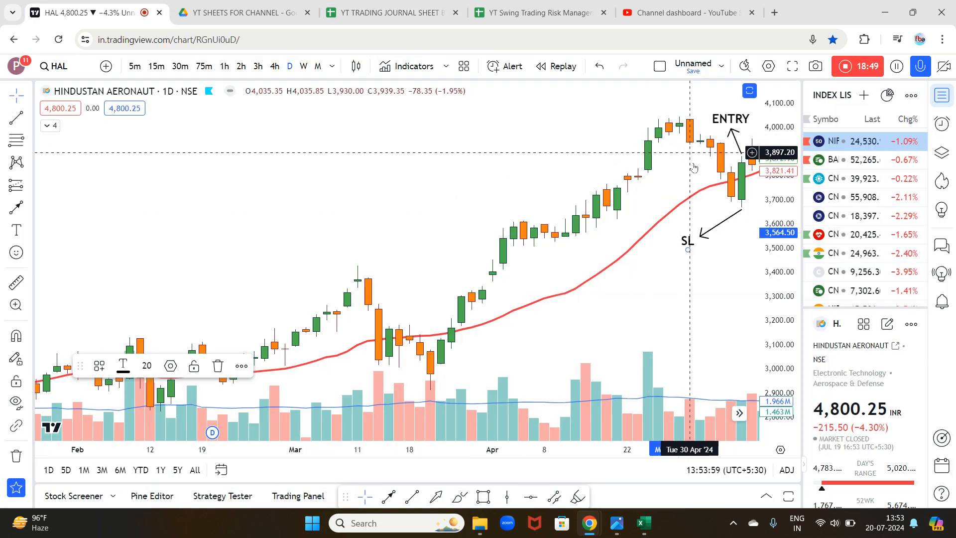
{"action": "left_click", "coordinate": [407, 9]}
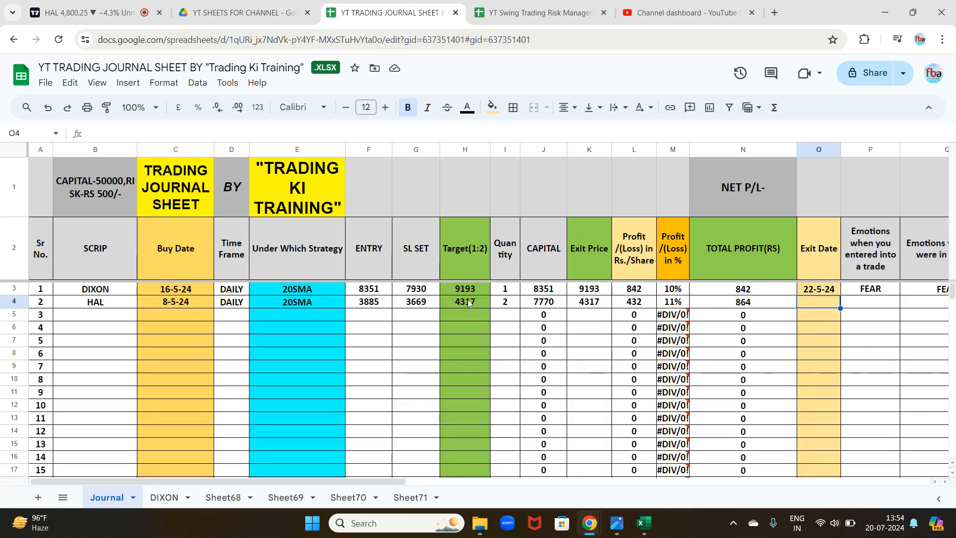
{"action": "left_click", "coordinate": [124, 13]}
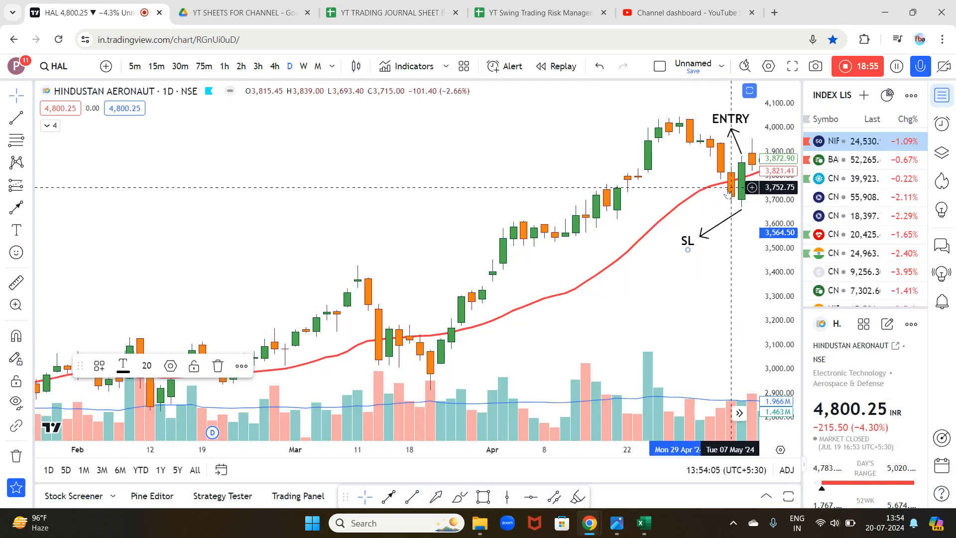
Draw a horizontal arrow on the HAL chart from the top of the 16 May 2024 candle back to 10 May.
{"action": "left_click_drag", "start_coordinate": [526, 291], "coordinate": [529, 291]}
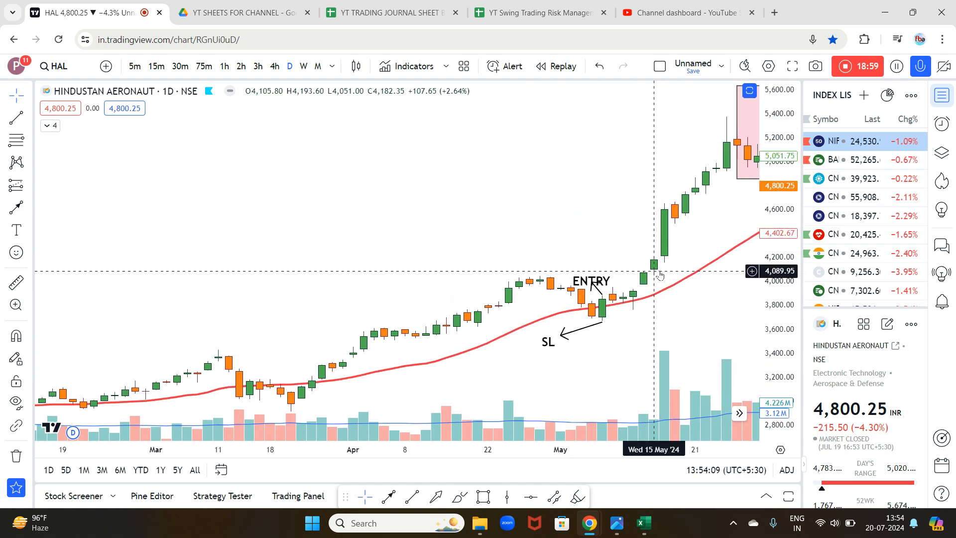
{"action": "key", "text": "alt+t"}
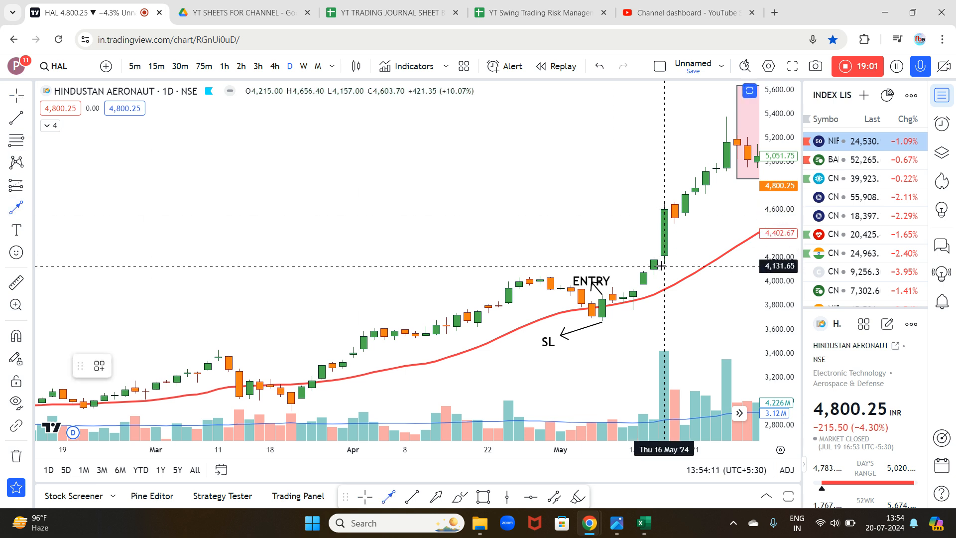
{"action": "left_click", "coordinate": [664, 204]}
{"action": "left_click", "coordinate": [623, 203]}
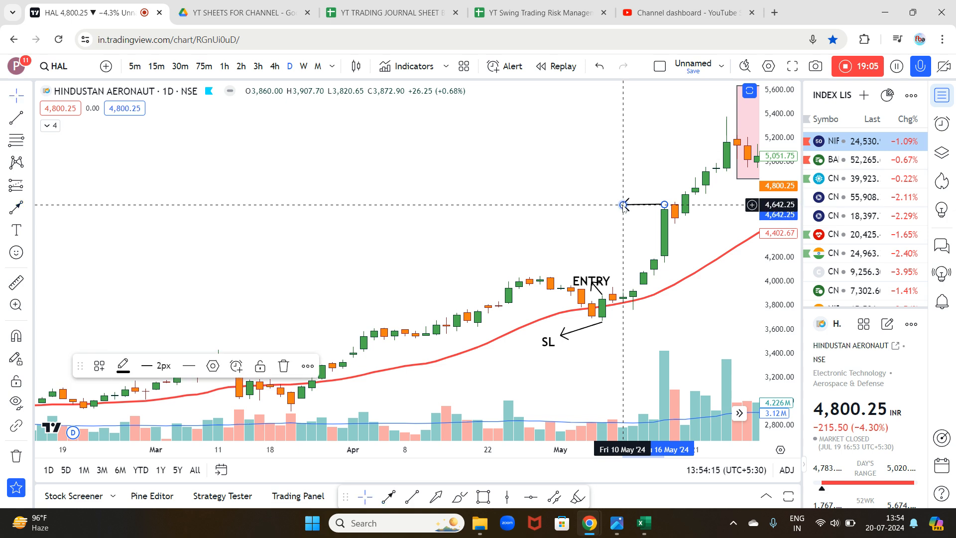
Add the text label EXIT@TGT and place it beside the tip of the exit arrow.
{"action": "left_click", "coordinate": [16, 229]}
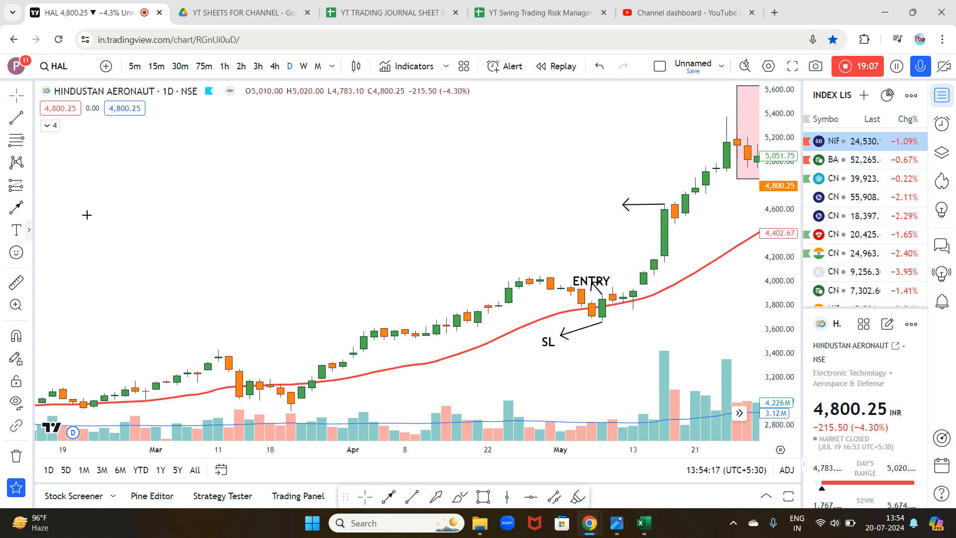
{"action": "left_click", "coordinate": [619, 192]}
{"action": "type", "text": "EXIT@TGT"}
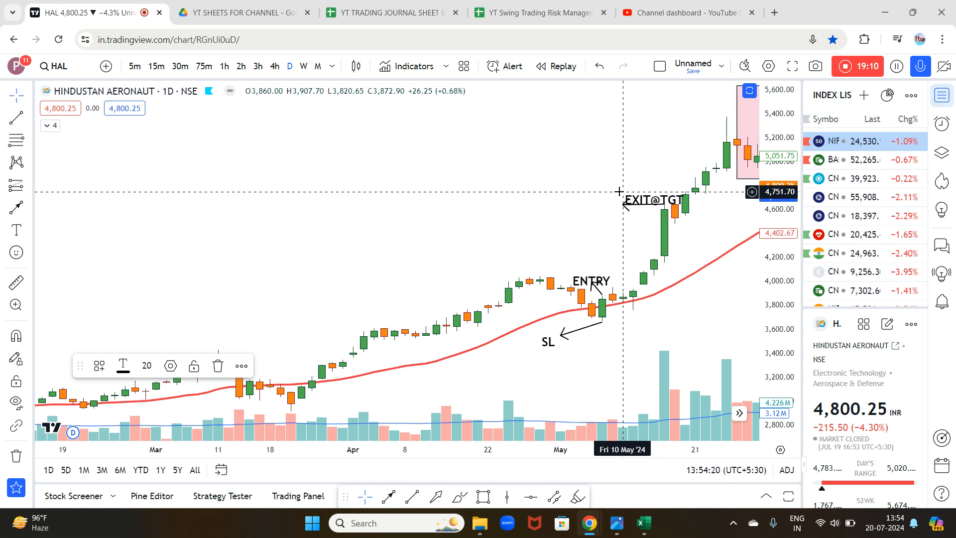
{"action": "left_click", "coordinate": [587, 181]}
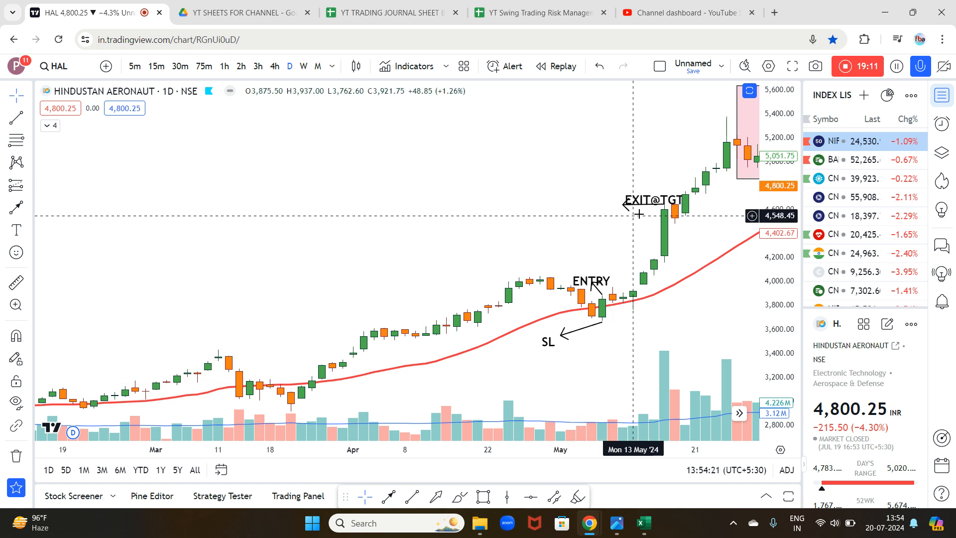
{"action": "left_click_drag", "start_coordinate": [644, 196], "coordinate": [571, 206]}
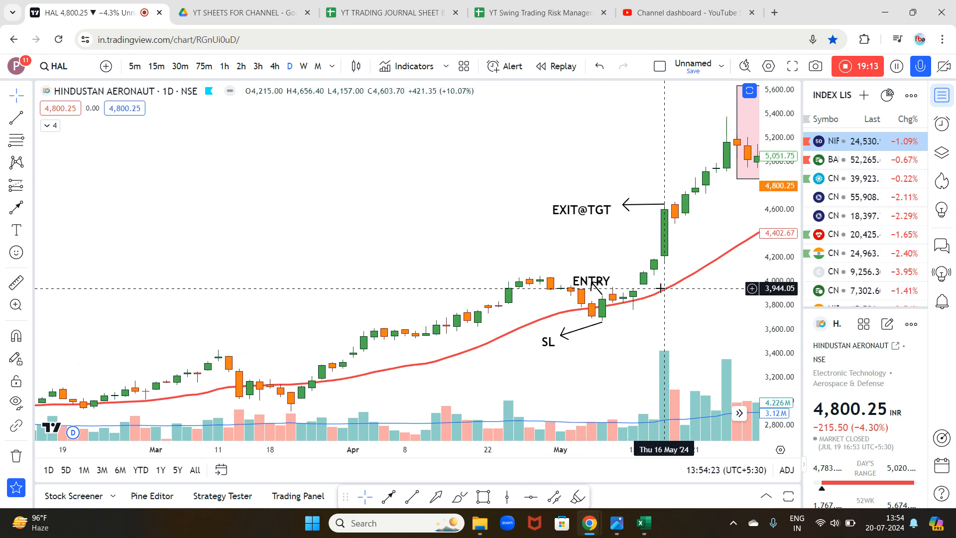
Return to the Journal in Google Sheets and enter 16-5-04 as the HAL trade's exit date.
{"action": "left_click", "coordinate": [383, 13]}
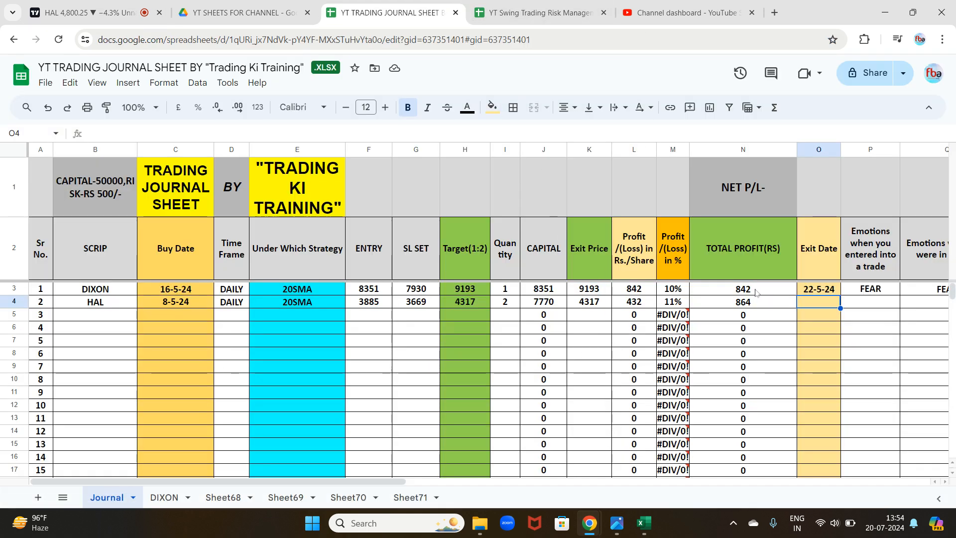
{"action": "type", "text": "16-5-2"}
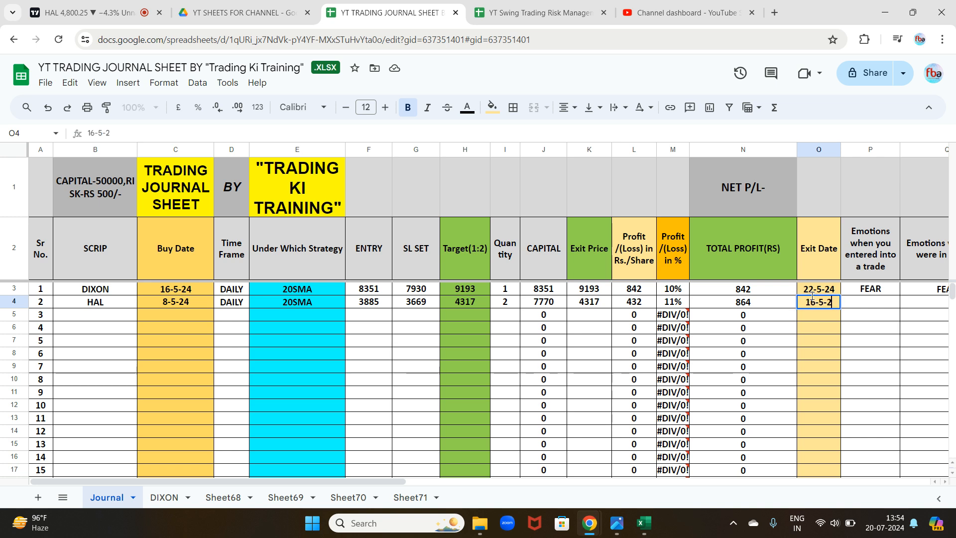
{"action": "type", "text": "04"}
{"action": "left_click", "coordinate": [856, 302]}
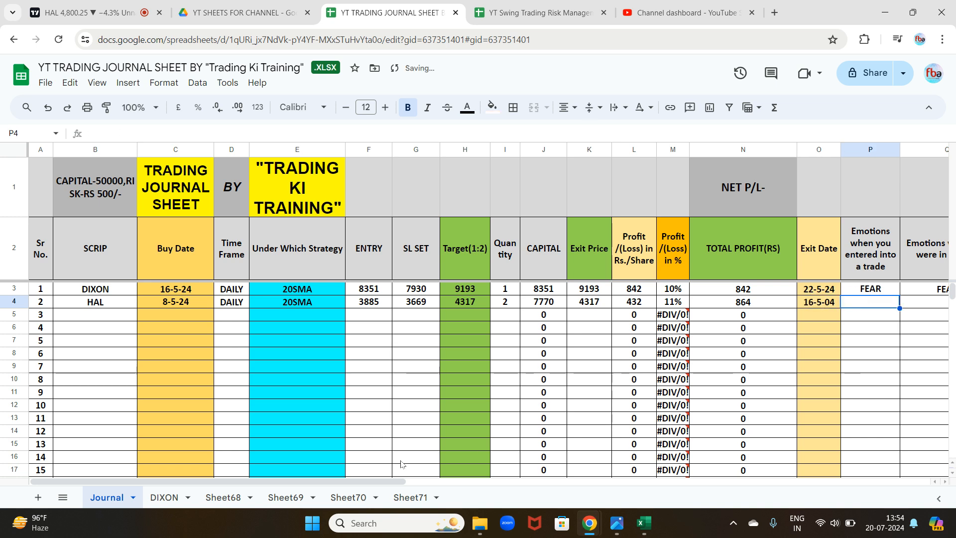
Select the HAL trade's Chart cell in the Journal and rename Sheet68 as HAL.
{"action": "left_click_drag", "start_coordinate": [369, 481], "coordinate": [639, 483]}
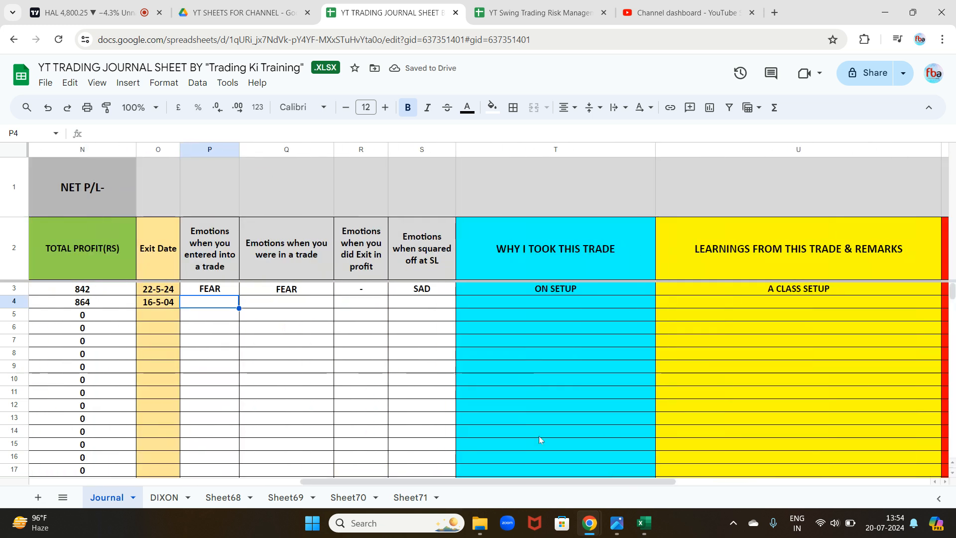
{"action": "left_click_drag", "start_coordinate": [543, 482], "coordinate": [755, 484]}
{"action": "left_click", "coordinate": [809, 305]}
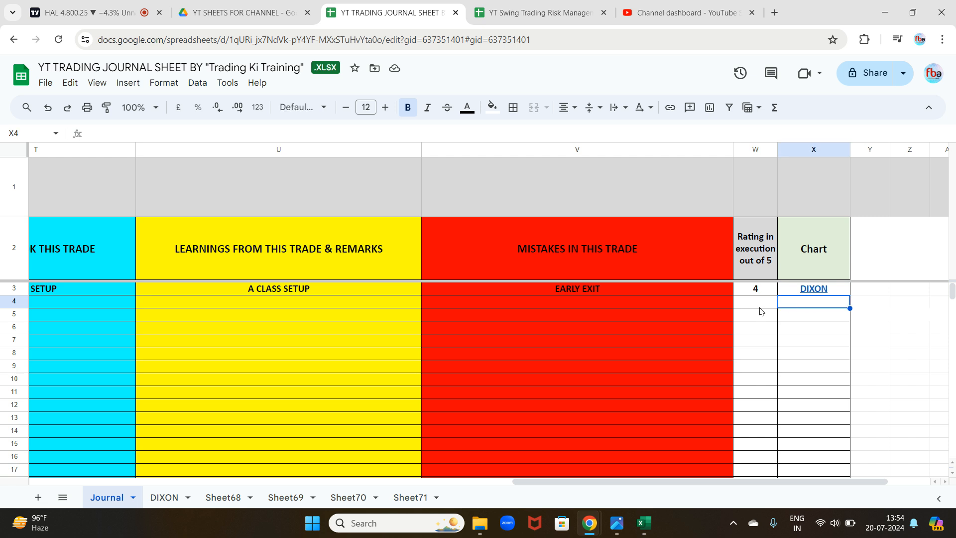
{"action": "left_click", "coordinate": [224, 497]}
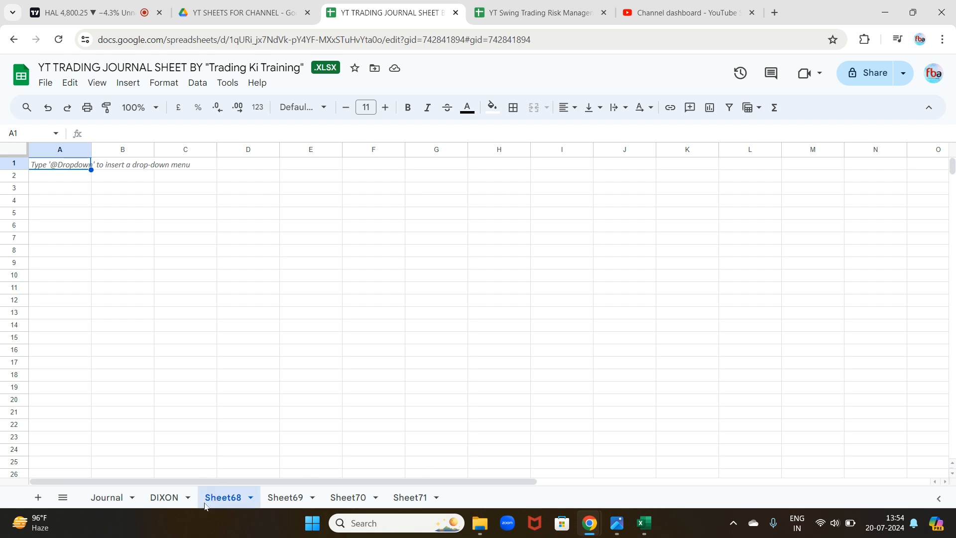
{"action": "left_click", "coordinate": [251, 497]}
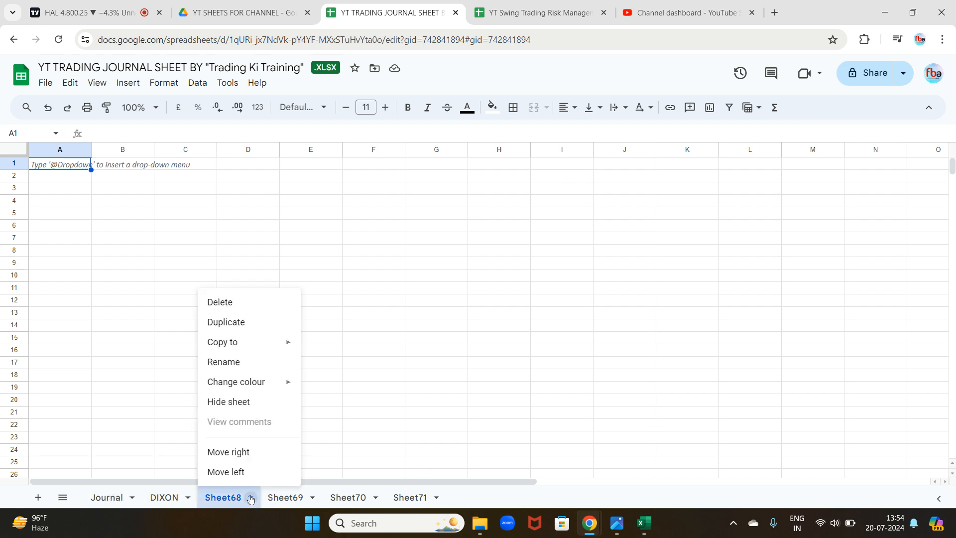
{"action": "left_click", "coordinate": [239, 362]}
{"action": "type", "text": "HAL"}
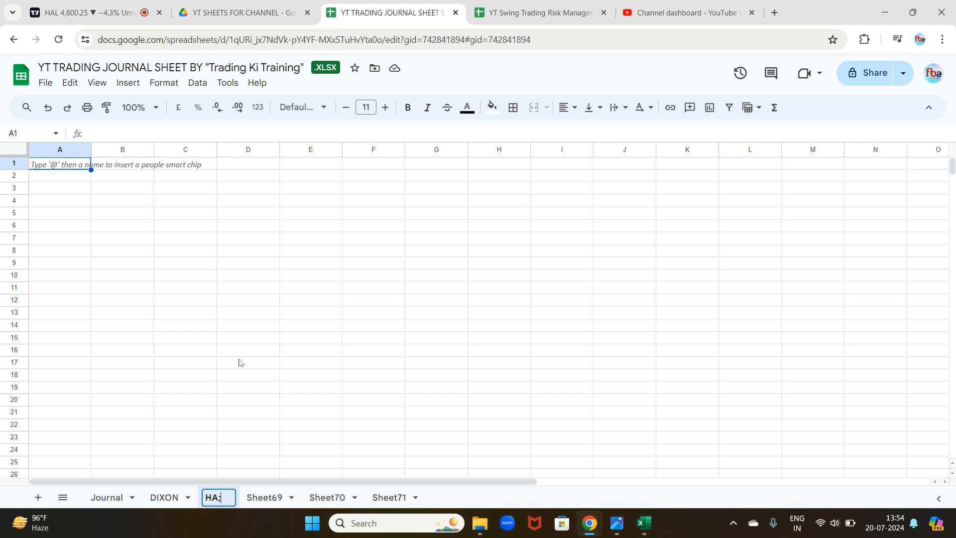
{"action": "left_click_drag", "start_coordinate": [159, 362], "coordinate": [161, 351]}
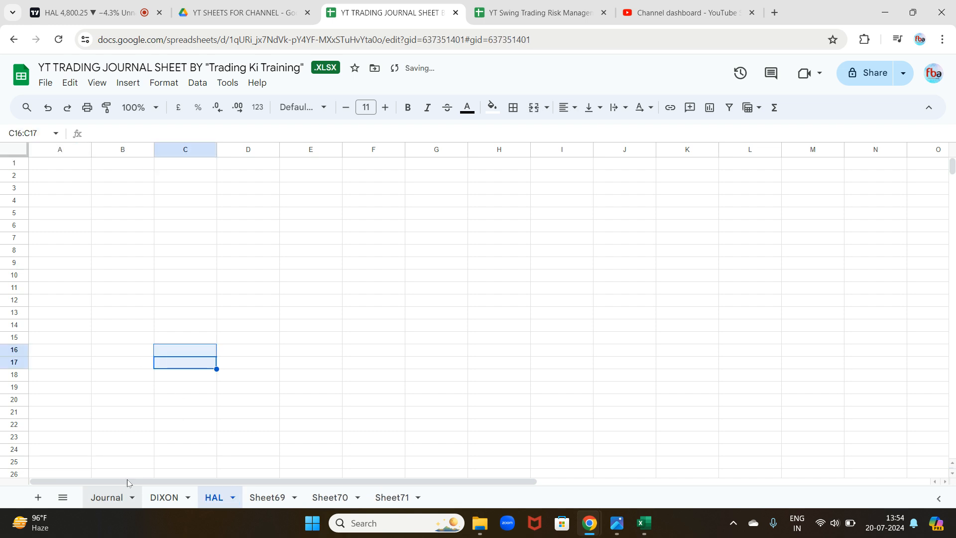
Review the opening columns of the HAL entry in the Journal and switch to the HAL chart in TradingView.
{"action": "left_click", "coordinate": [106, 497]}
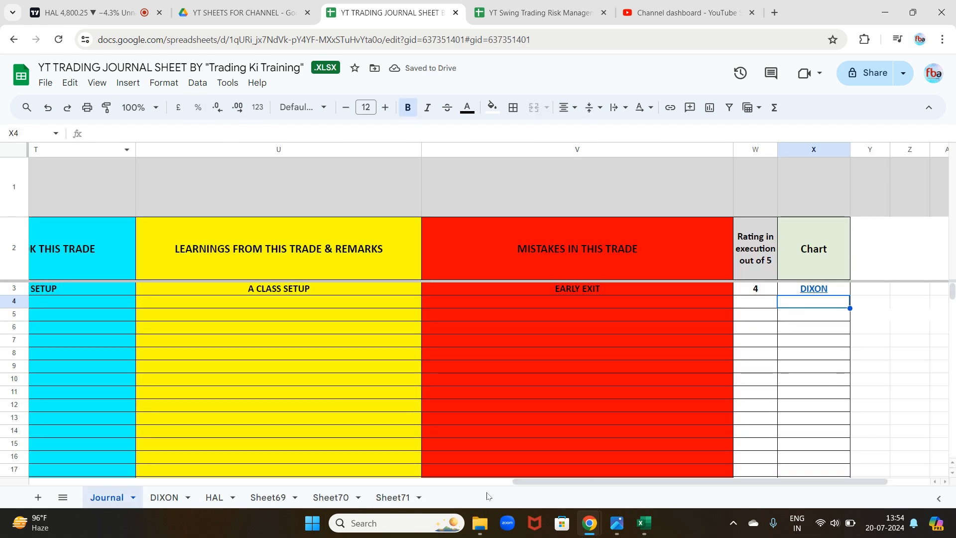
{"action": "left_click_drag", "start_coordinate": [568, 483], "coordinate": [84, 482]}
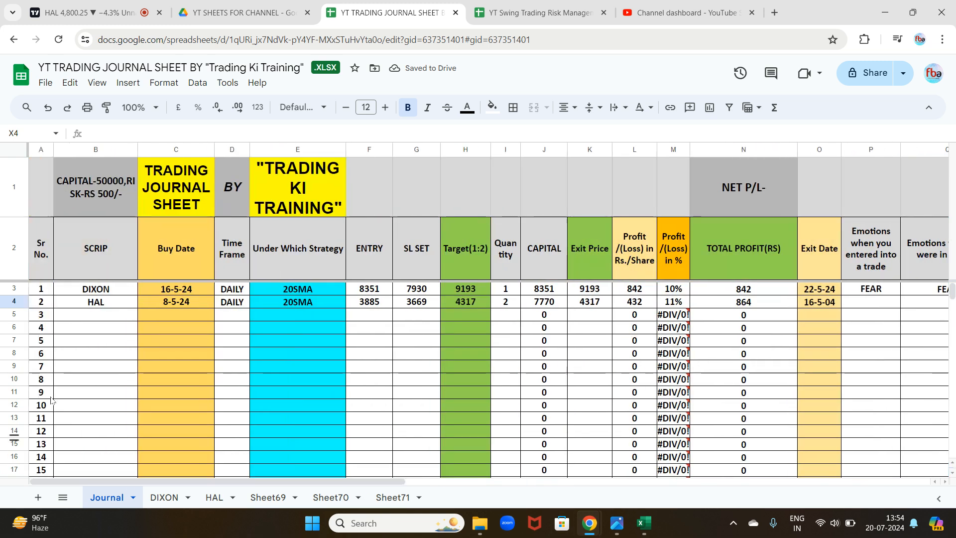
{"action": "left_click", "coordinate": [85, 13]}
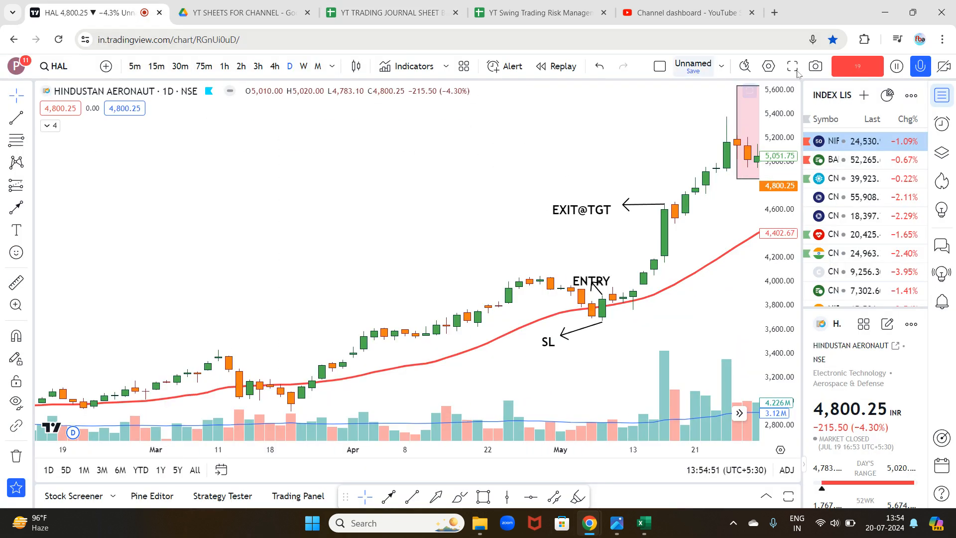